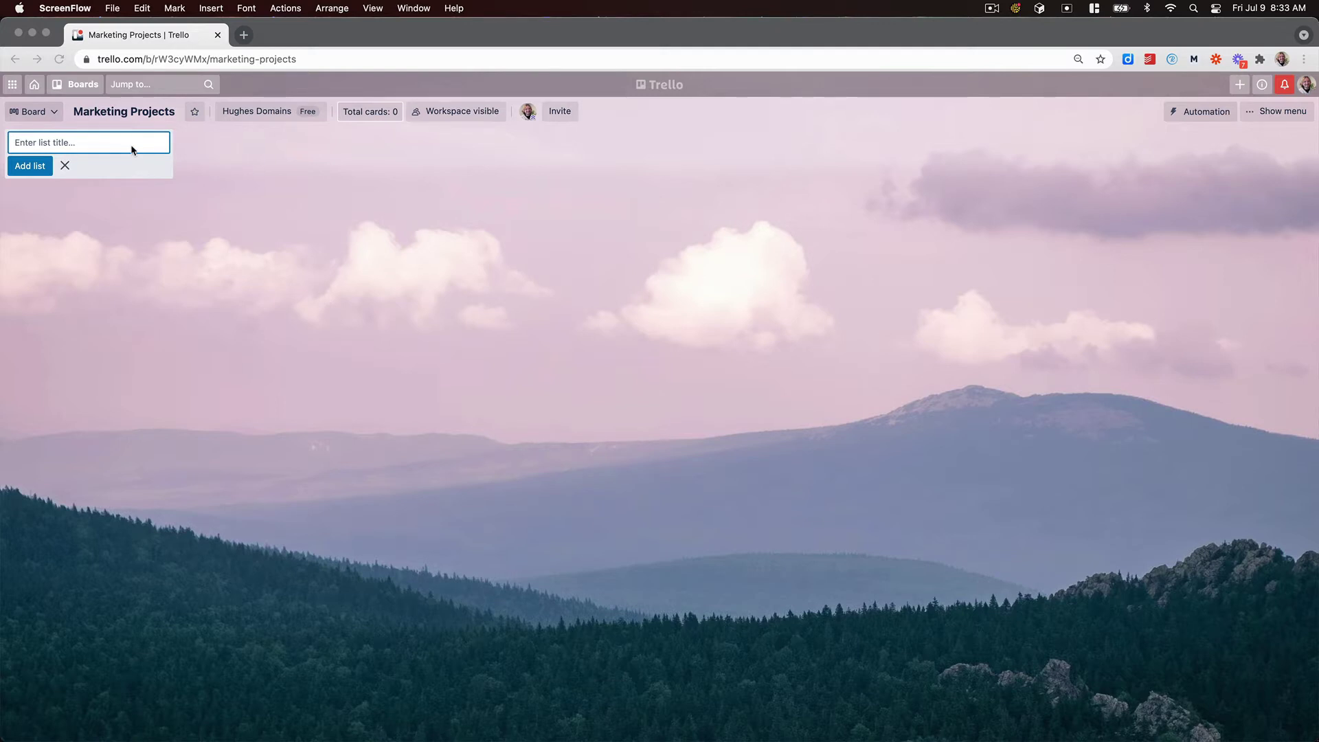
Create the board's first list, named Backlog
{"action": "left_click", "coordinate": [89, 148]}
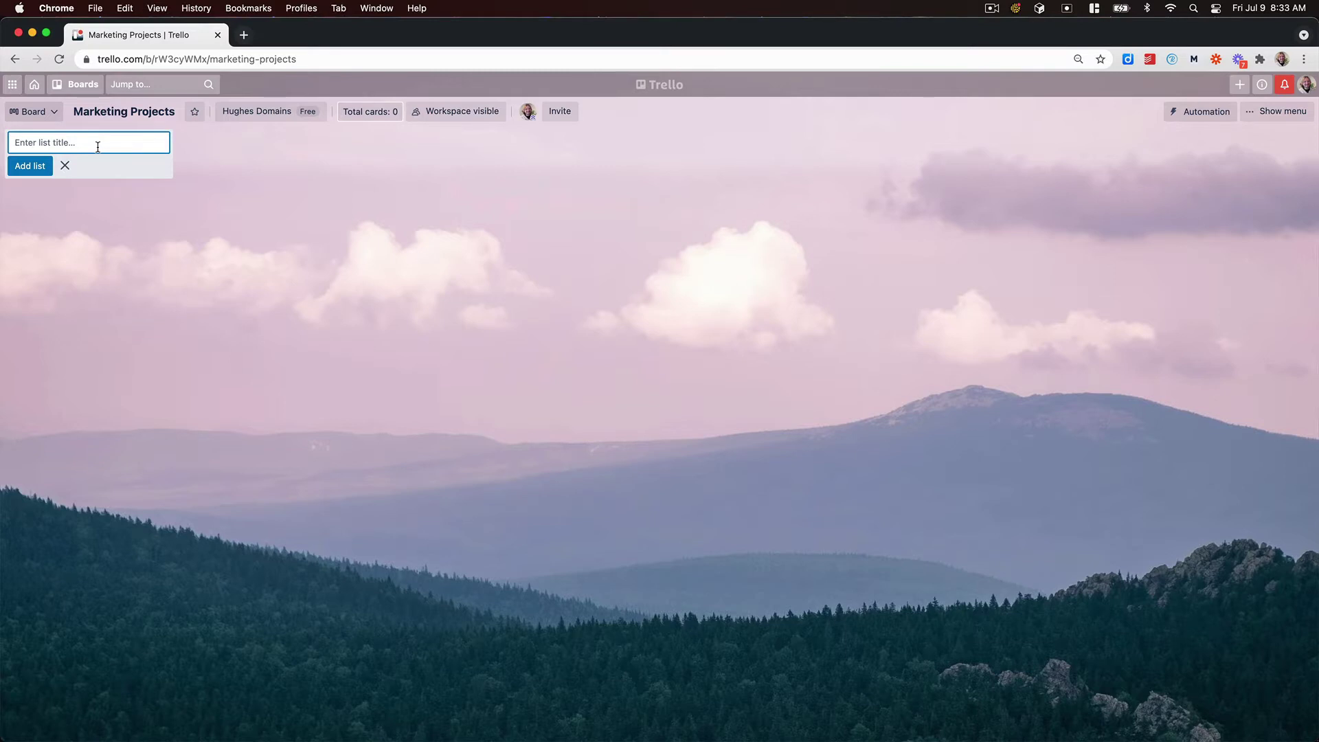
{"action": "type", "text": "Backlog"}
{"action": "key", "text": "Return"}
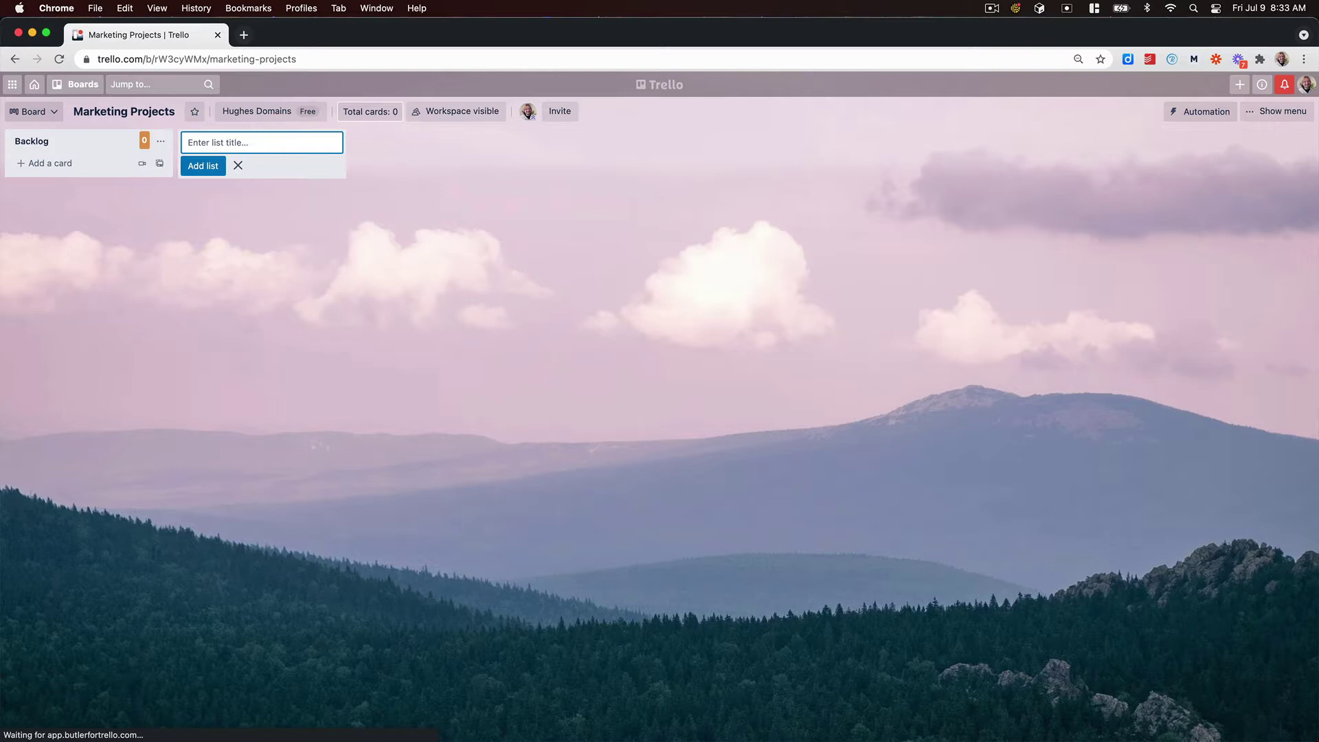
Add cards 'Set social media accounts', 'Send outreach emails weekly' and 'Set up email templates' to Backlog
{"action": "left_click", "coordinate": [76, 165]}
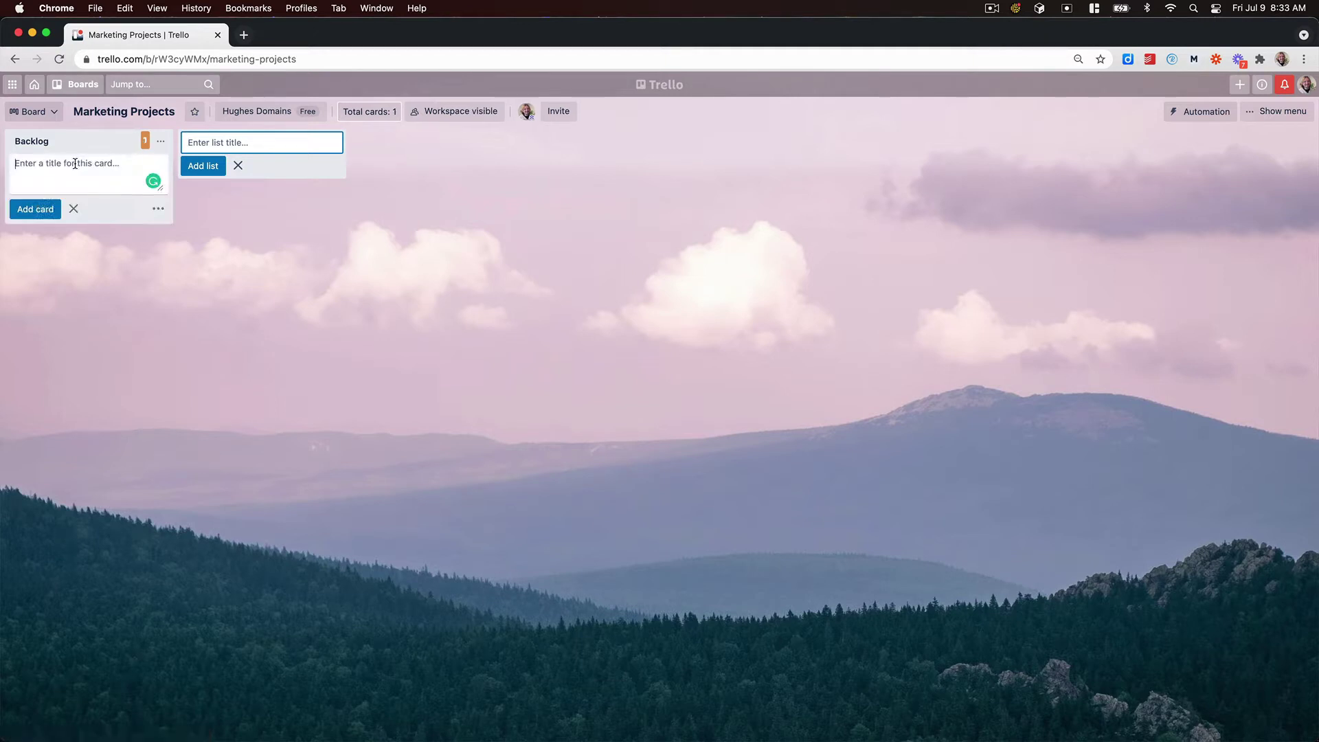
{"action": "type", "text": "Set social media accounts"}
{"action": "key", "text": "Return"}
{"action": "type", "text": "S"}
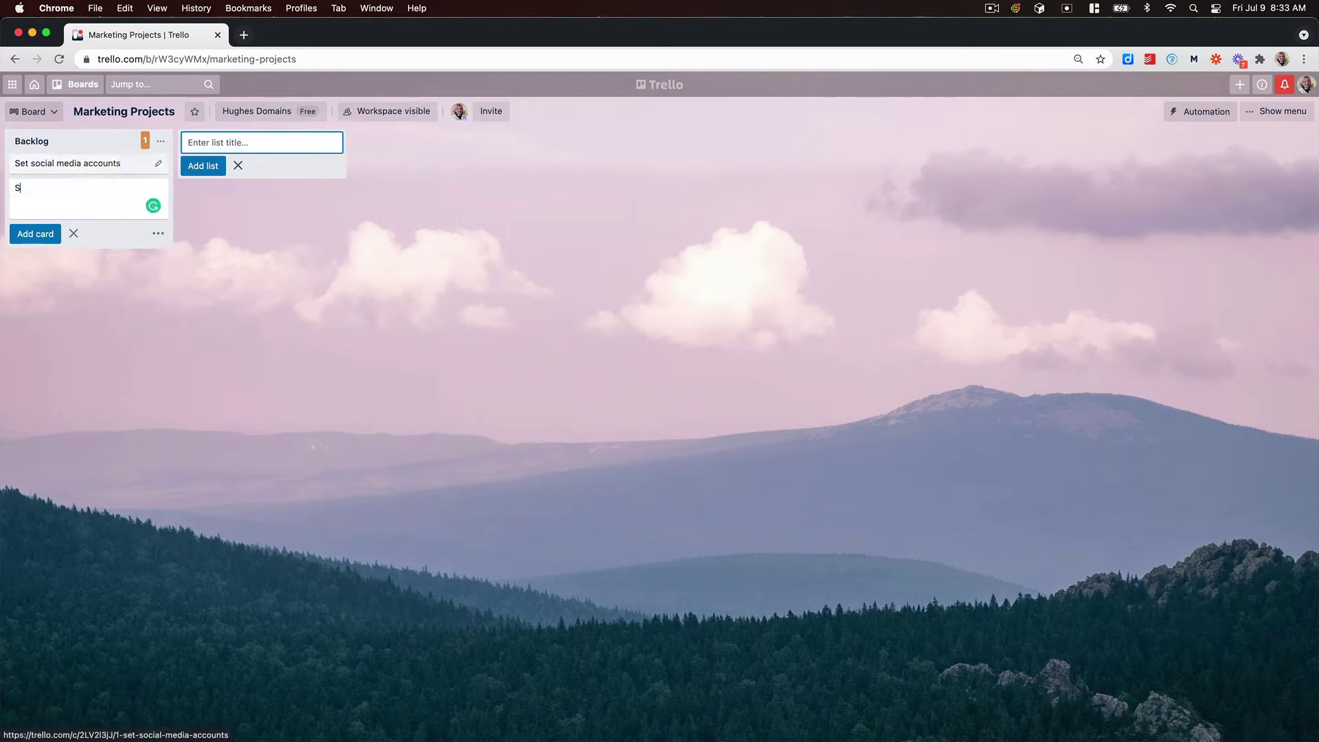
{"action": "type", "text": "end outreach"}
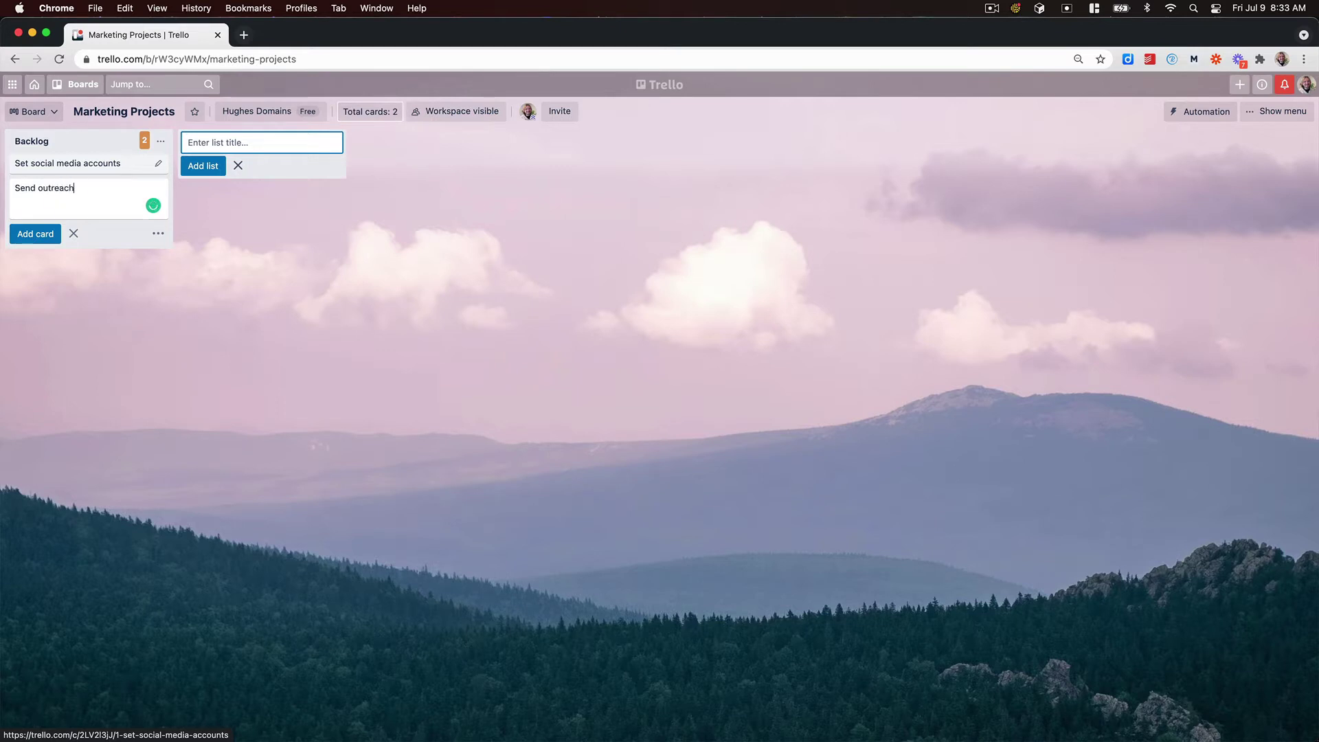
{"action": "type", "text": " emails wev"}
{"action": "key", "text": "BackSpace"}
{"action": "type", "text": "ekly"}
{"action": "key", "text": "Return"}
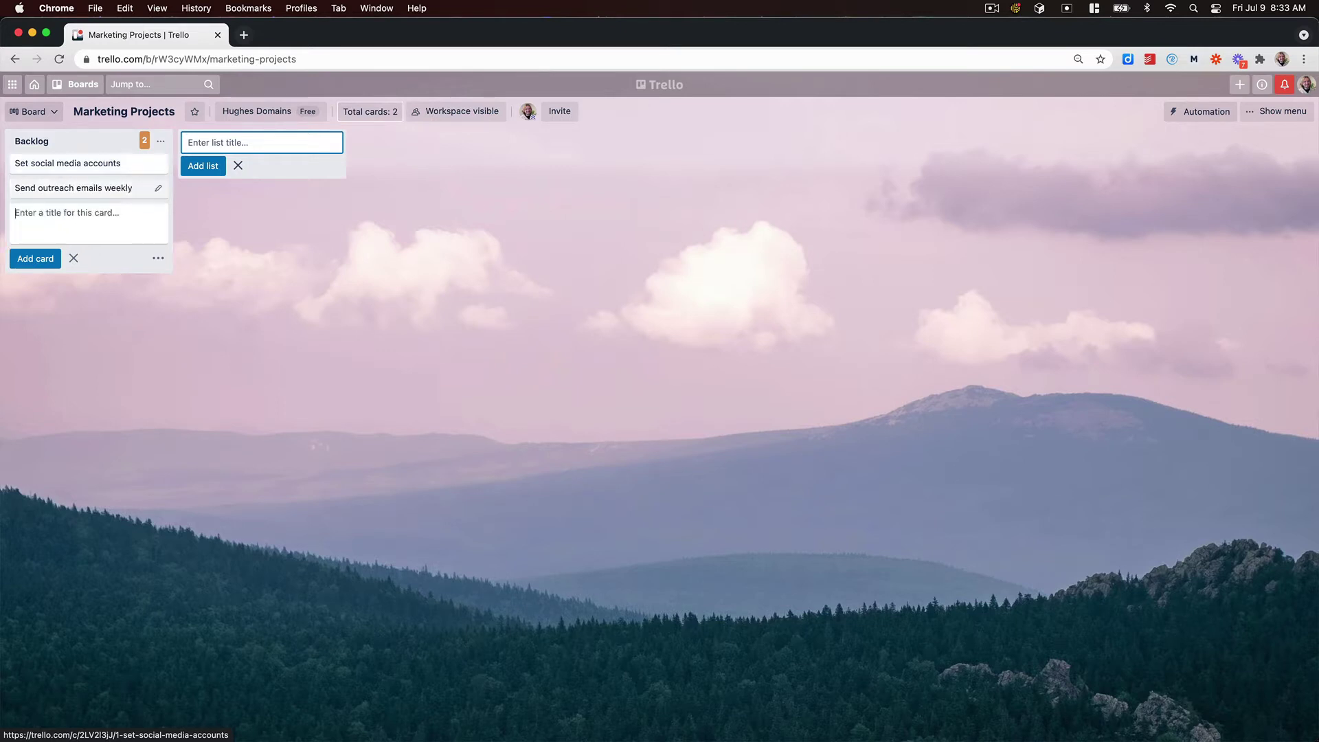
{"action": "type", "text": "Set up email templates"}
{"action": "key", "text": "Return"}
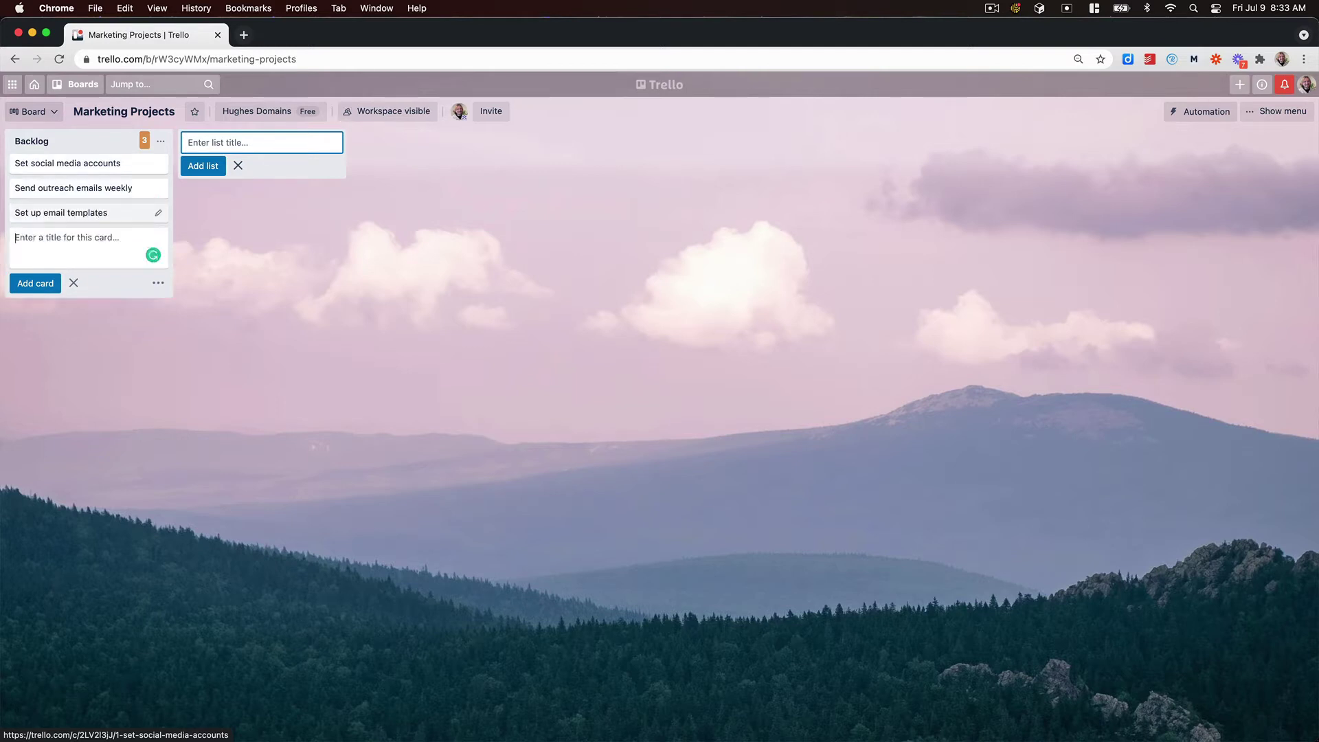
{"action": "left_click", "coordinate": [194, 200]}
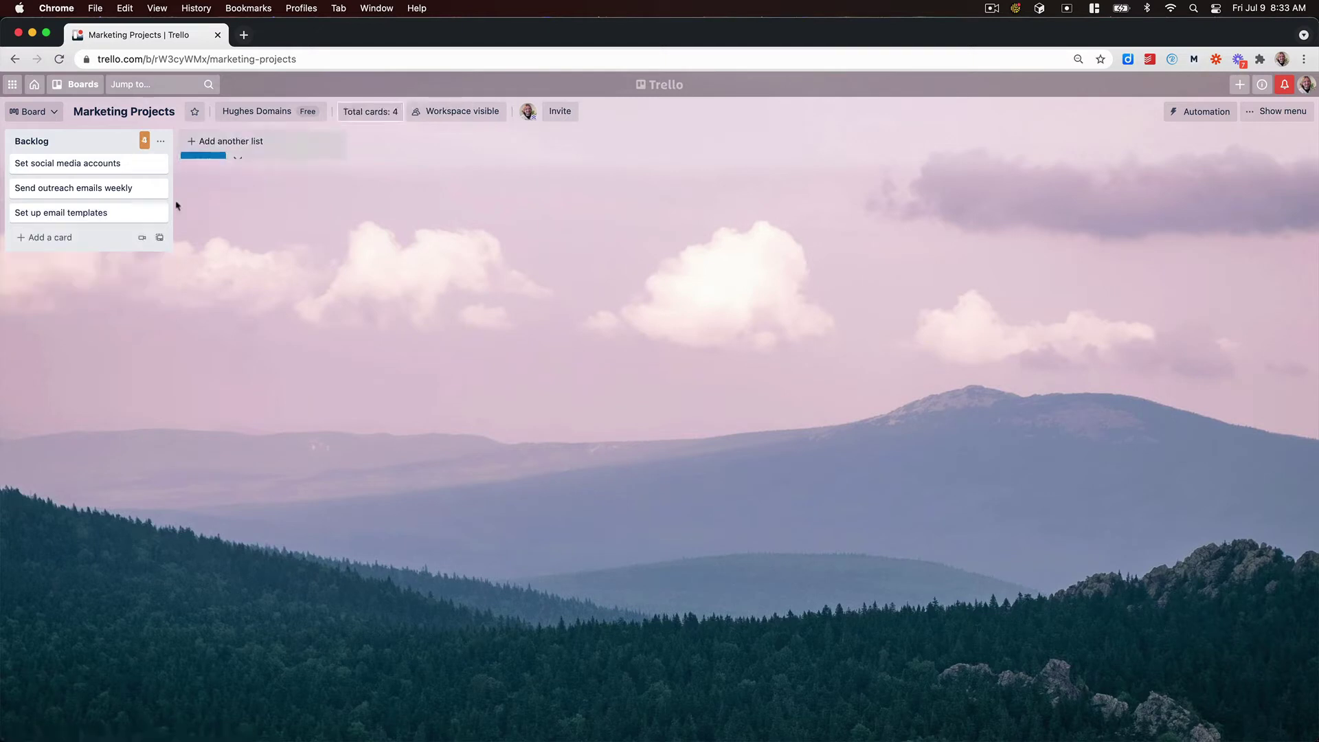
Give the Set social media accounts card the description '- Twitter, FB, LI, etc.'
{"action": "left_click", "coordinate": [60, 168]}
{"action": "left_click", "coordinate": [535, 208]}
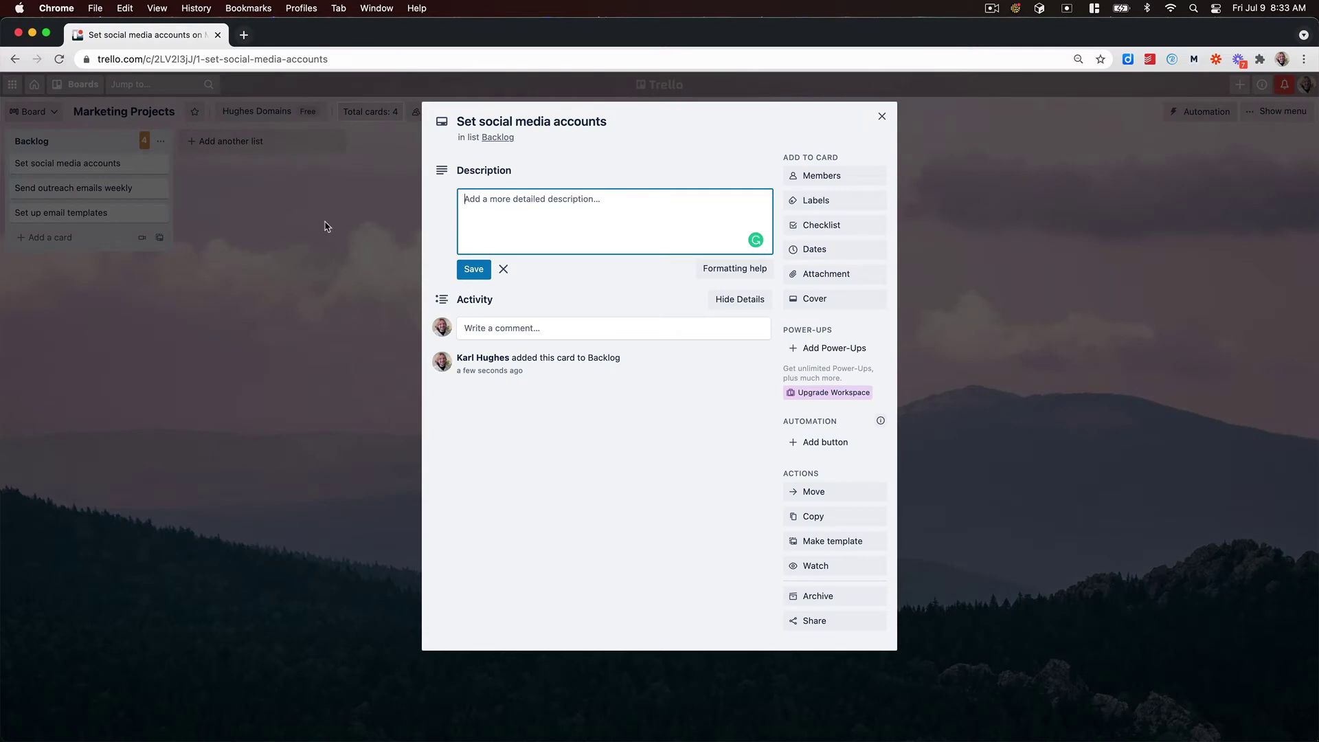
{"action": "type", "text": "- Twitter, FB, Lin,, etc."}
{"action": "key", "text": "super+Return"}
{"action": "left_click", "coordinate": [257, 215]}
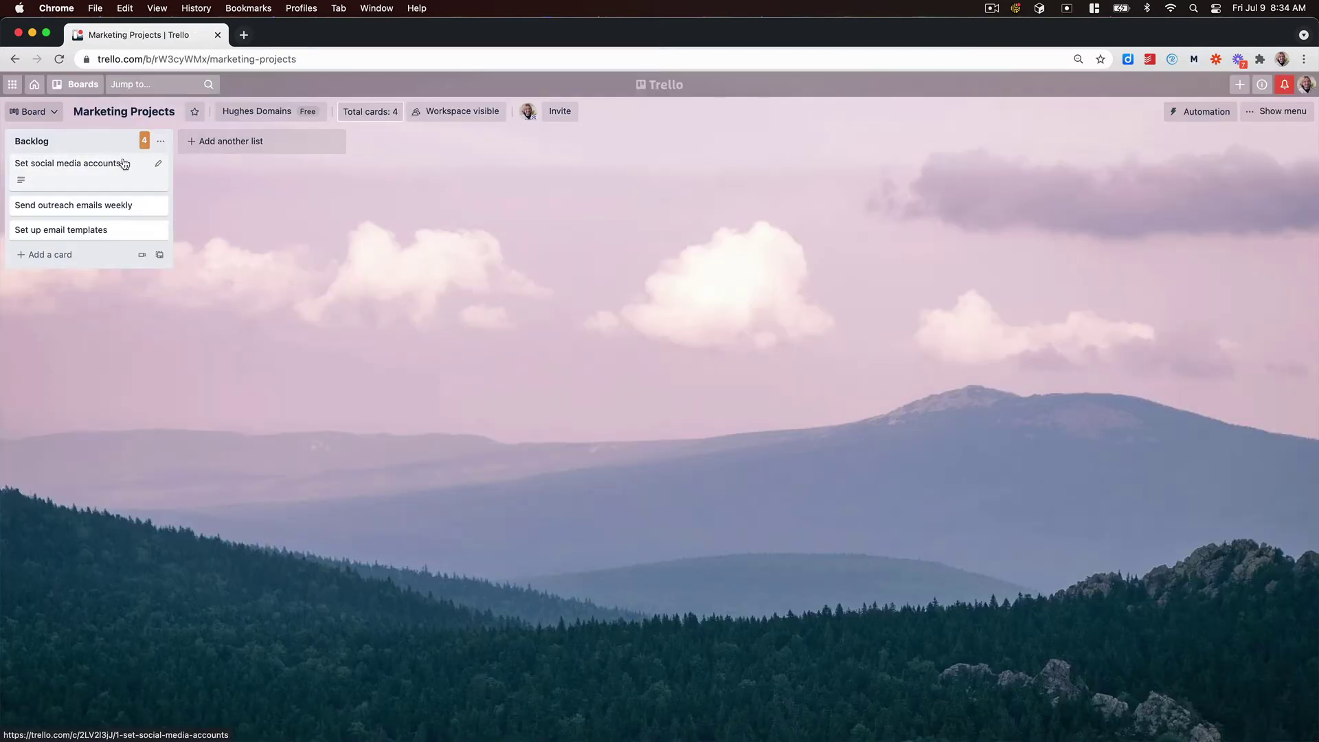
Create a Planning list, move 'Set up email templates' into it, and open that card
{"action": "left_click", "coordinate": [216, 142]}
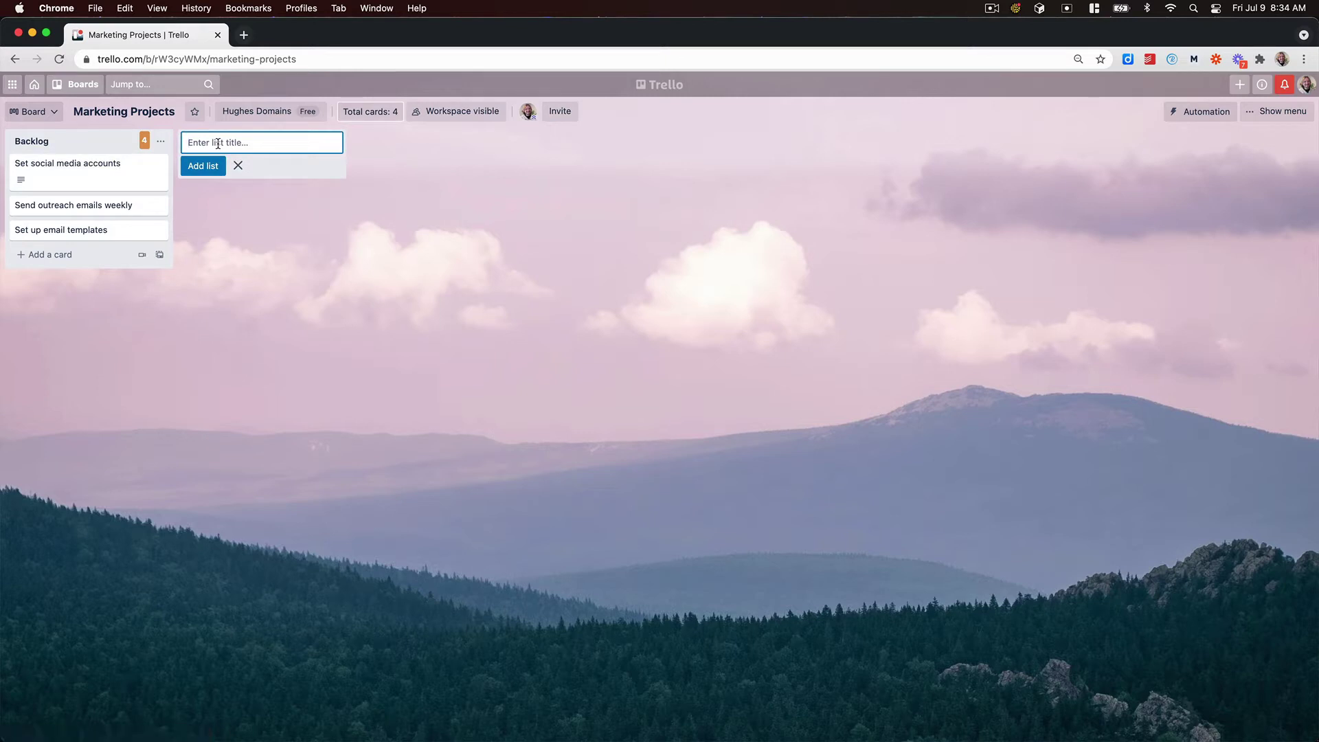
{"action": "type", "text": "Planning"}
{"action": "key", "text": "Return"}
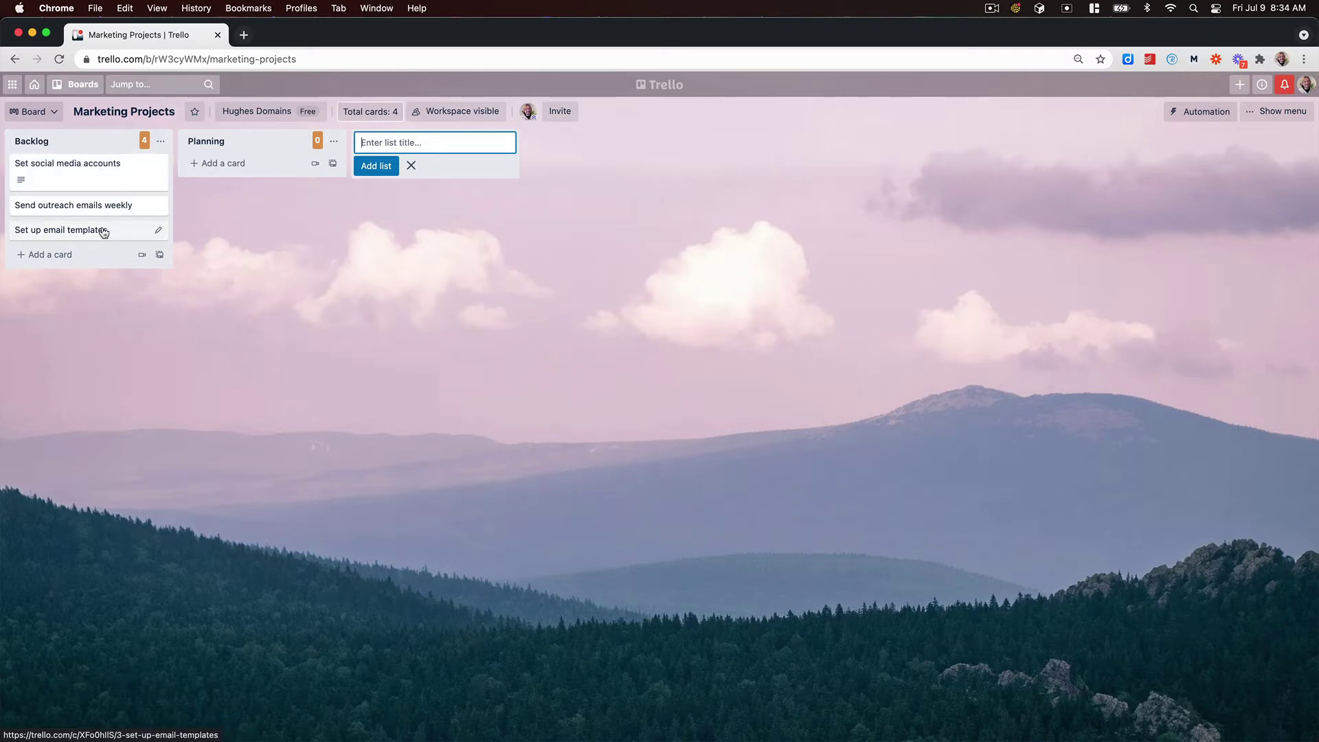
{"action": "left_click_drag", "start_coordinate": [103, 232], "coordinate": [258, 168]}
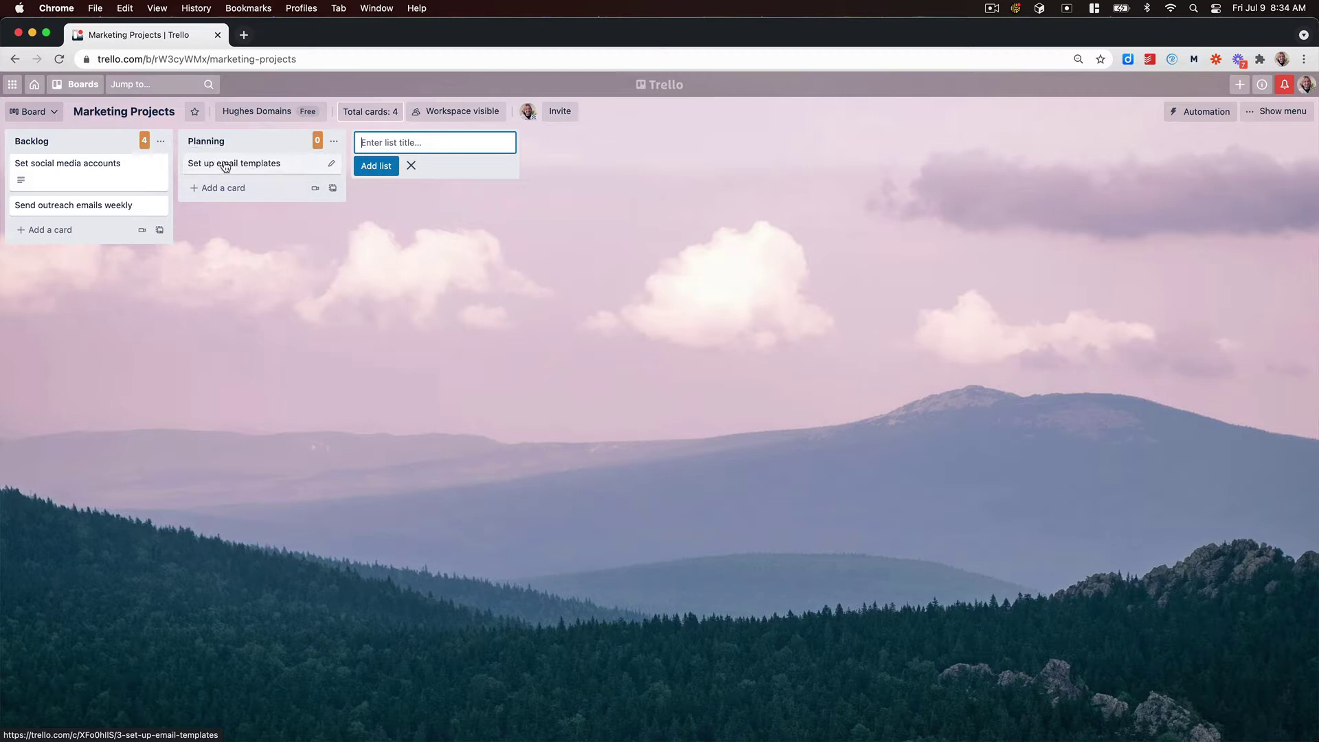
{"action": "left_click", "coordinate": [226, 167]}
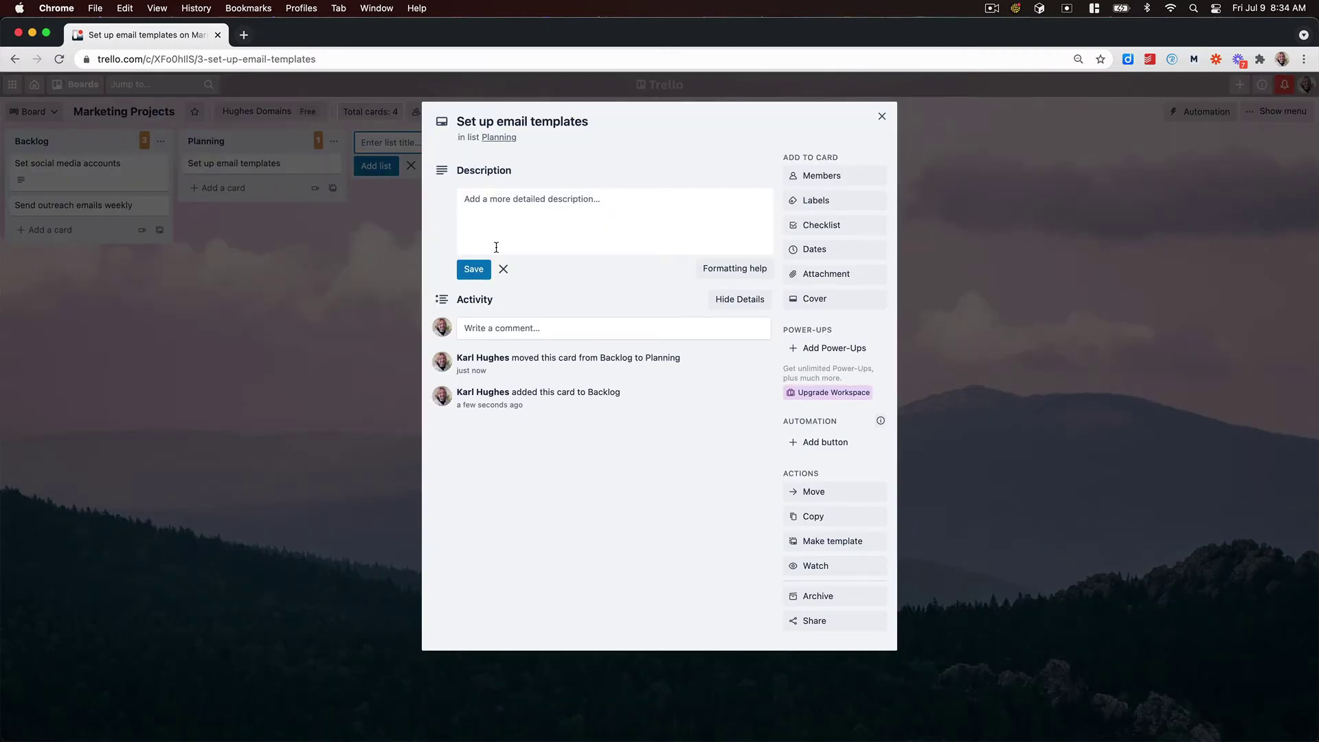
Save a description with headings '## What are we doing?', '## Why are we doing it?', '## How should it be done?'
{"action": "left_click", "coordinate": [514, 214]}
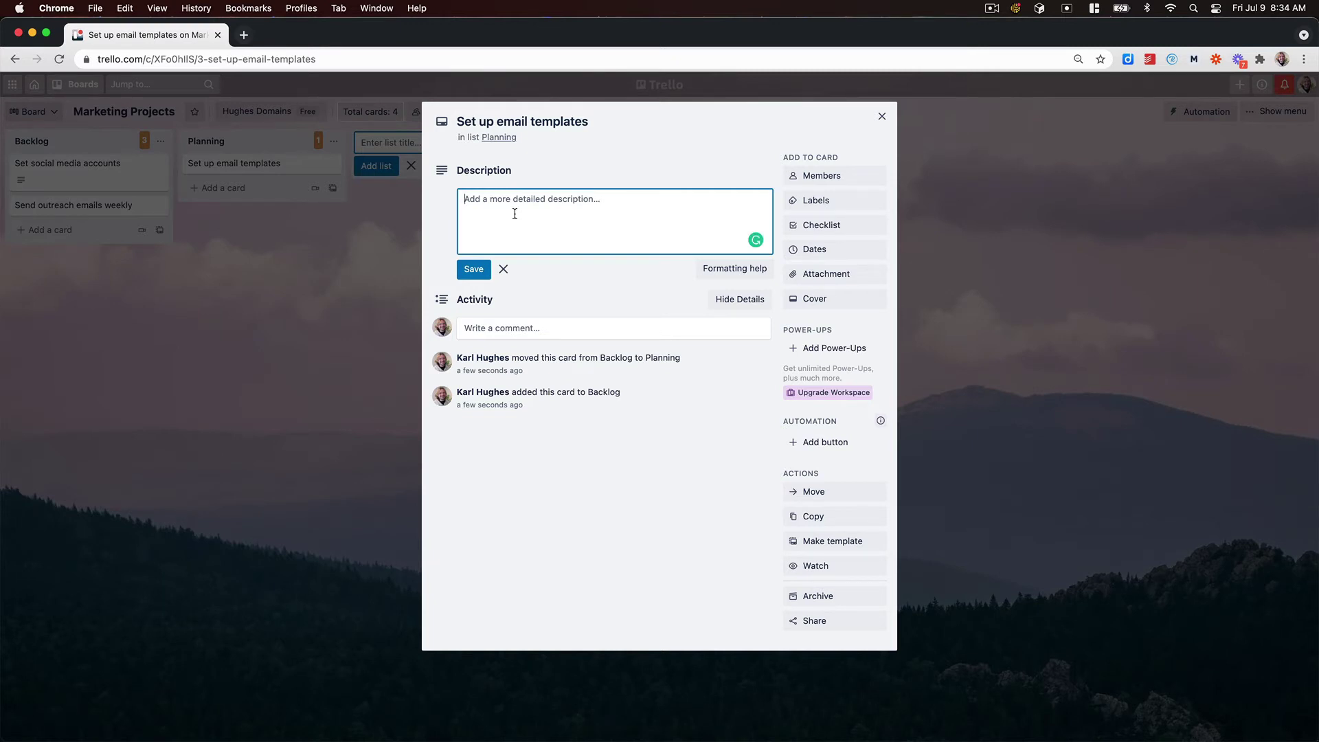
{"action": "type", "text": "@k"}
{"action": "key", "text": "BackSpace"}
{"action": "key", "text": "BackSpace"}
{"action": "type", "text": "@"}
{"action": "key", "text": "BackSpace"}
{"action": "type", "text": "## What are we doing?"}
{"action": "key", "text": "Return"}
{"action": "type", "text": "## Why"}
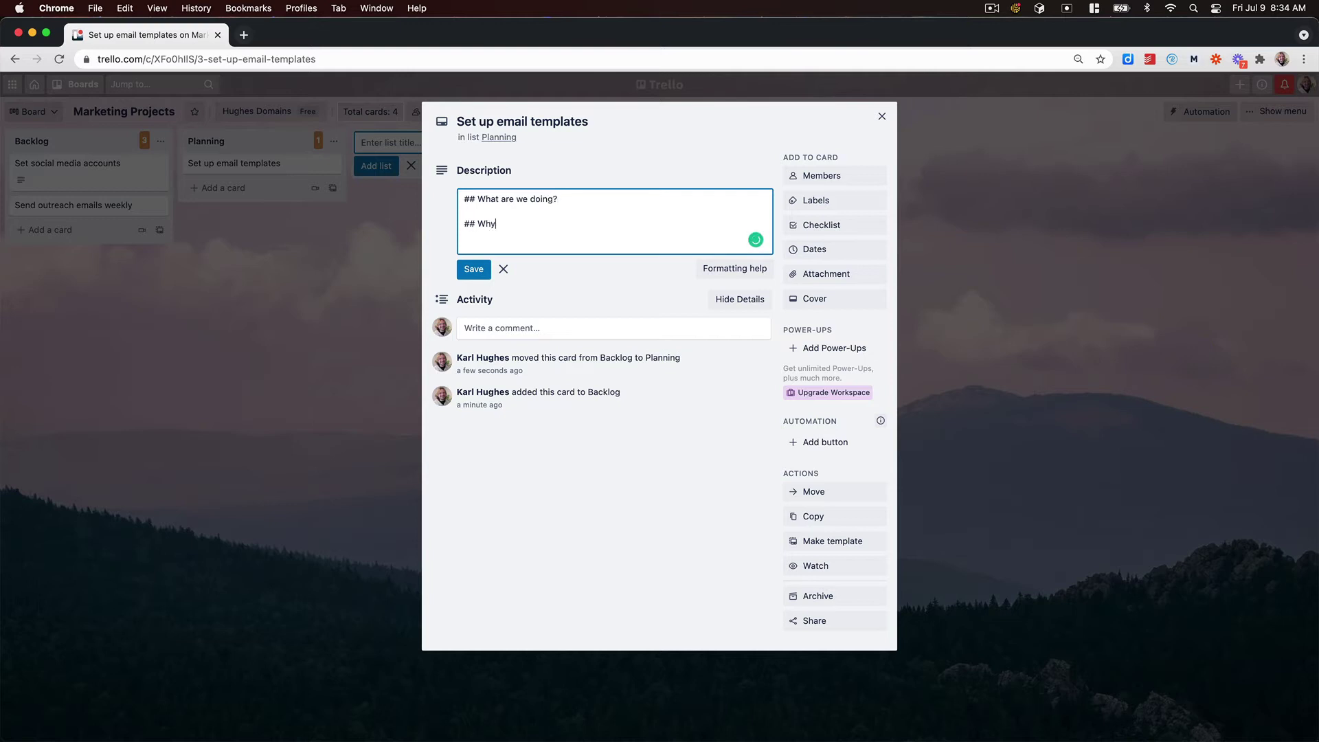
{"action": "type", "text": " are we doing it?"}
{"action": "key", "text": "Return"}
{"action": "type", "text": "## "}
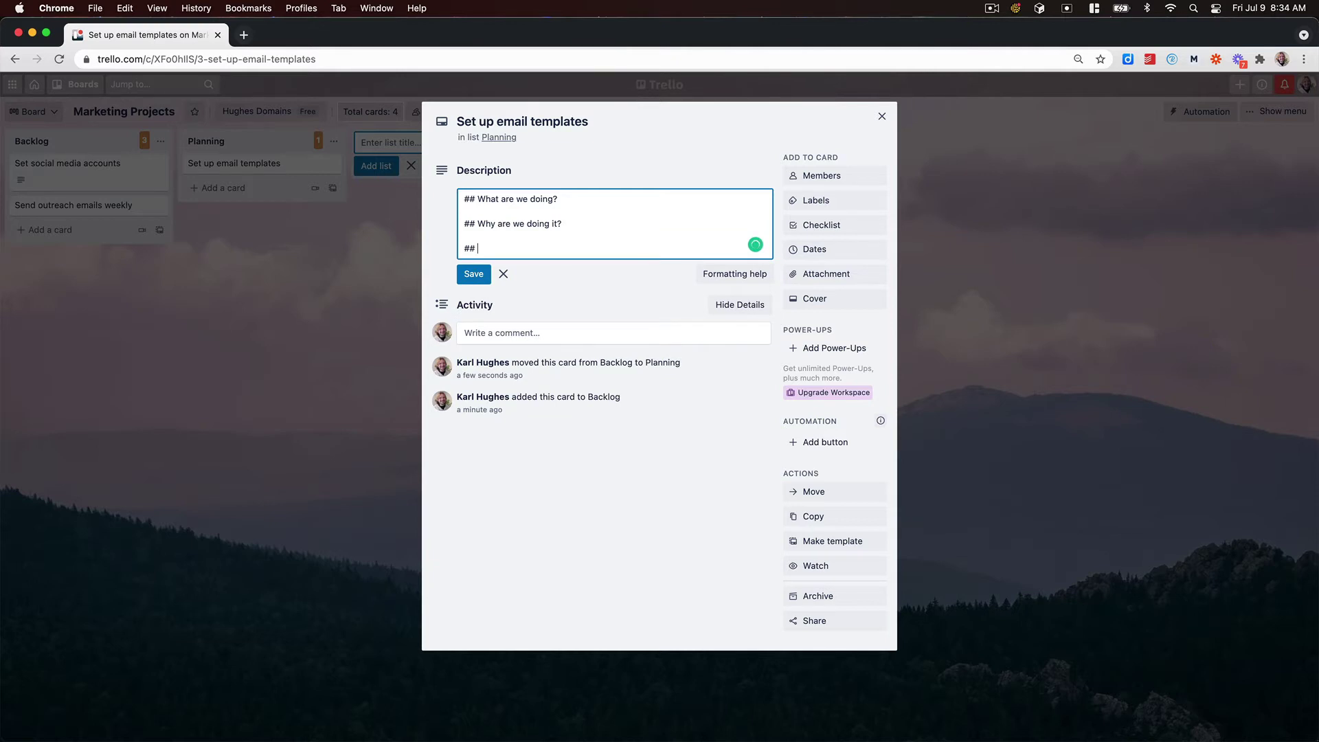
{"action": "type", "text": "How should it be done?"}
{"action": "key", "text": "Return"}
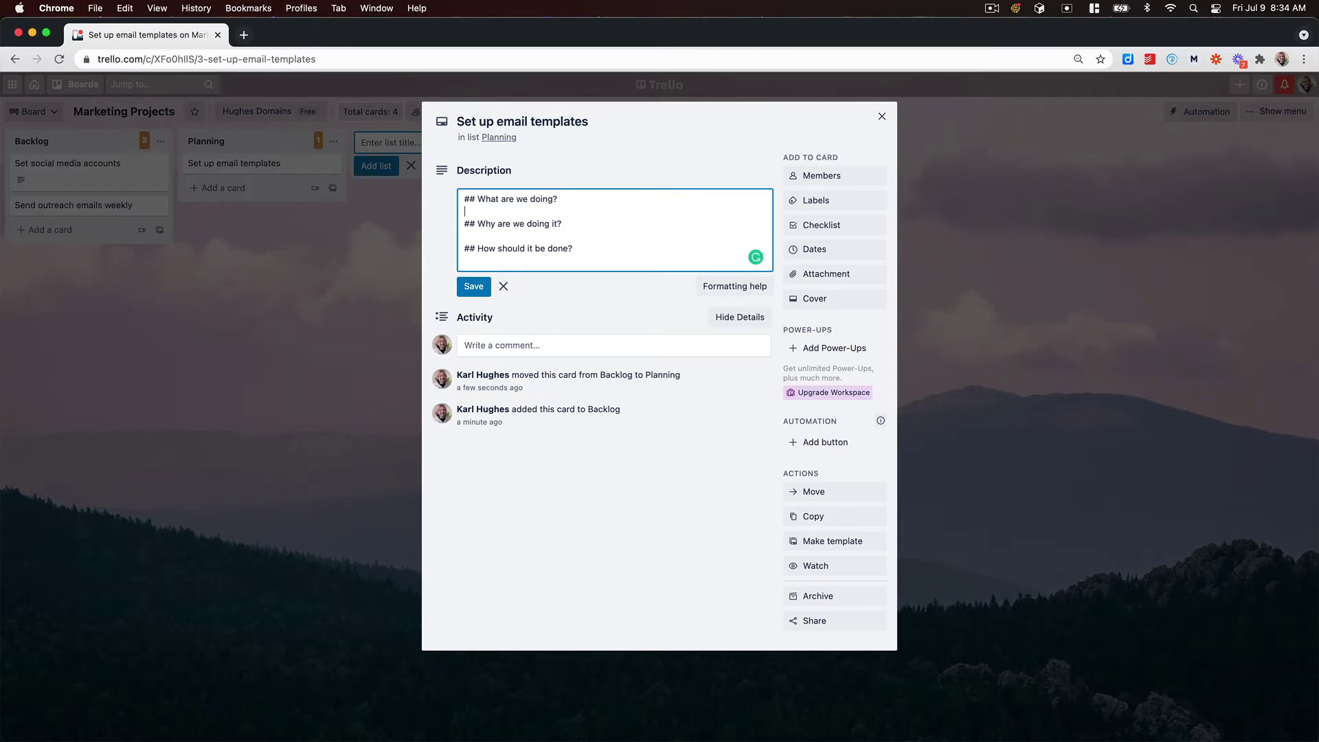
{"action": "left_click", "coordinate": [474, 286]}
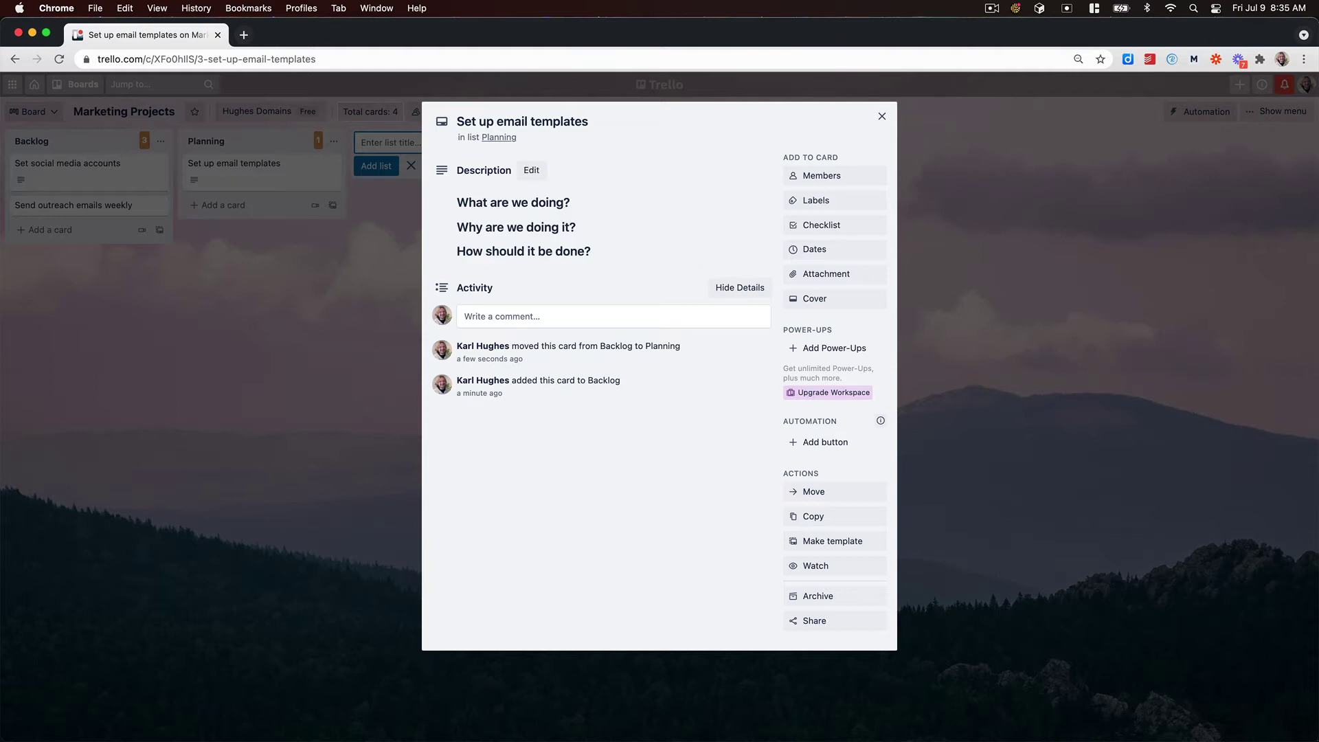
Delete the blank line under the first description heading and save the description
{"action": "left_click", "coordinate": [520, 221]}
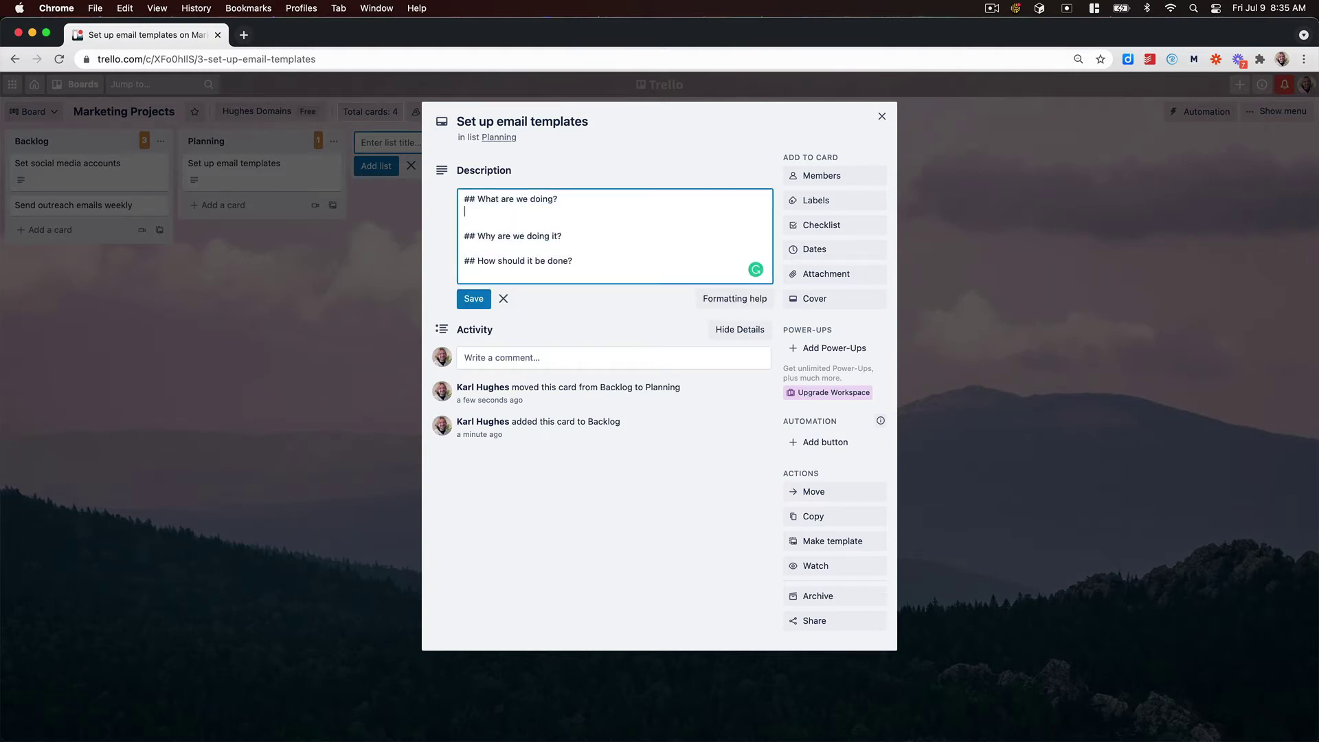
{"action": "key", "text": "BackSpace"}
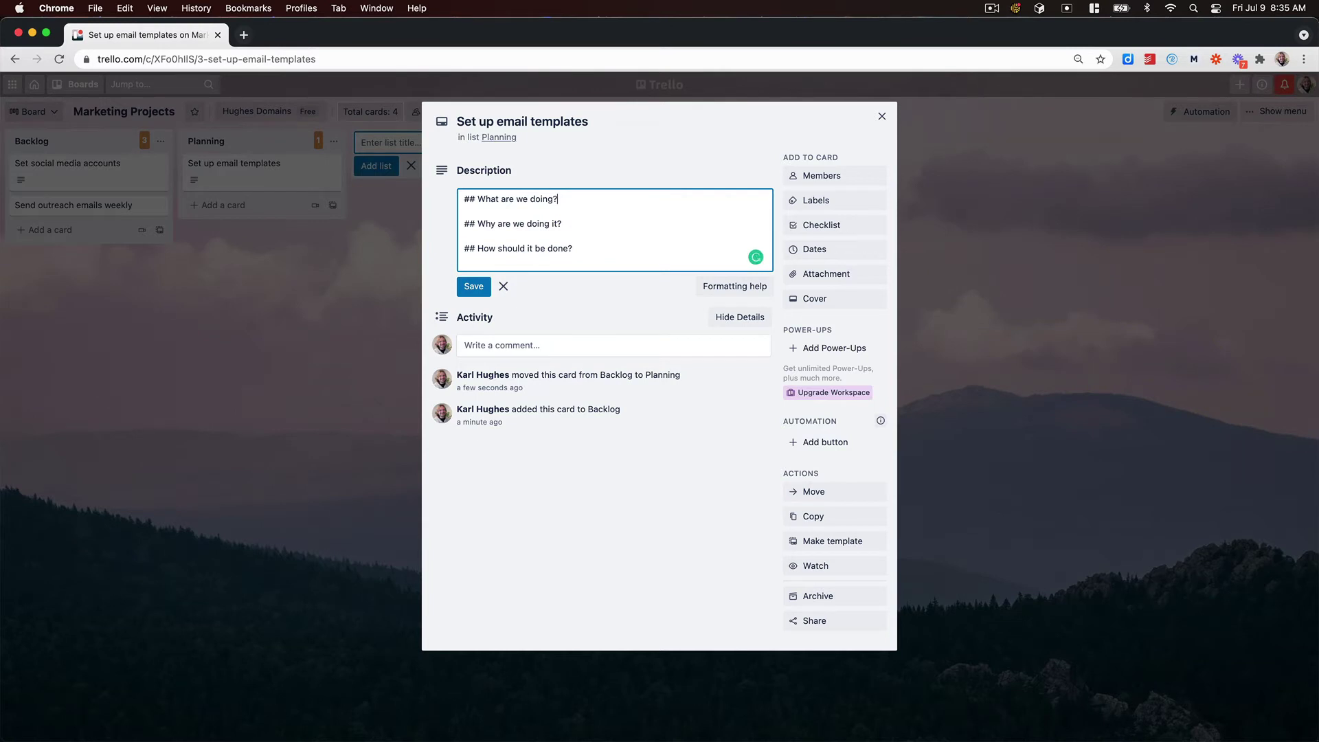
{"action": "key", "text": "super+Return"}
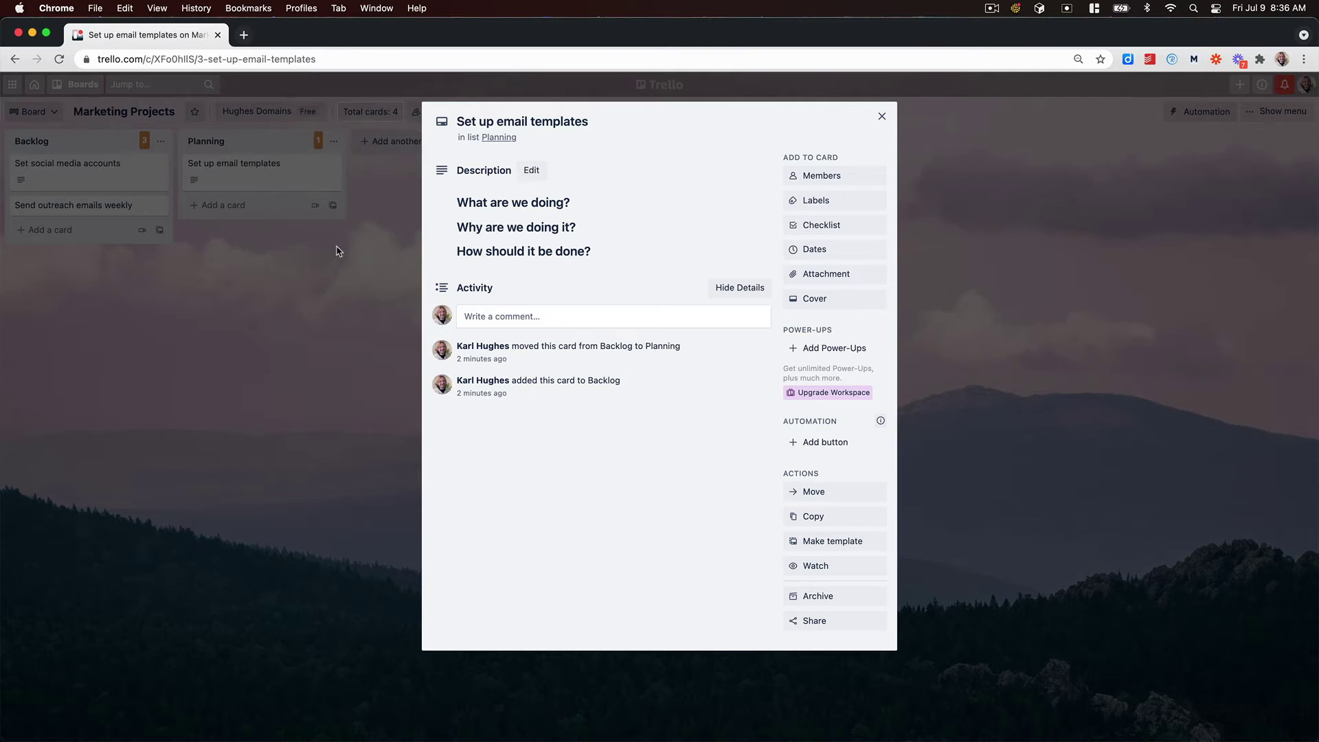
Create a Ready list and move the Set up email templates card into it
{"action": "left_click", "coordinate": [356, 212]}
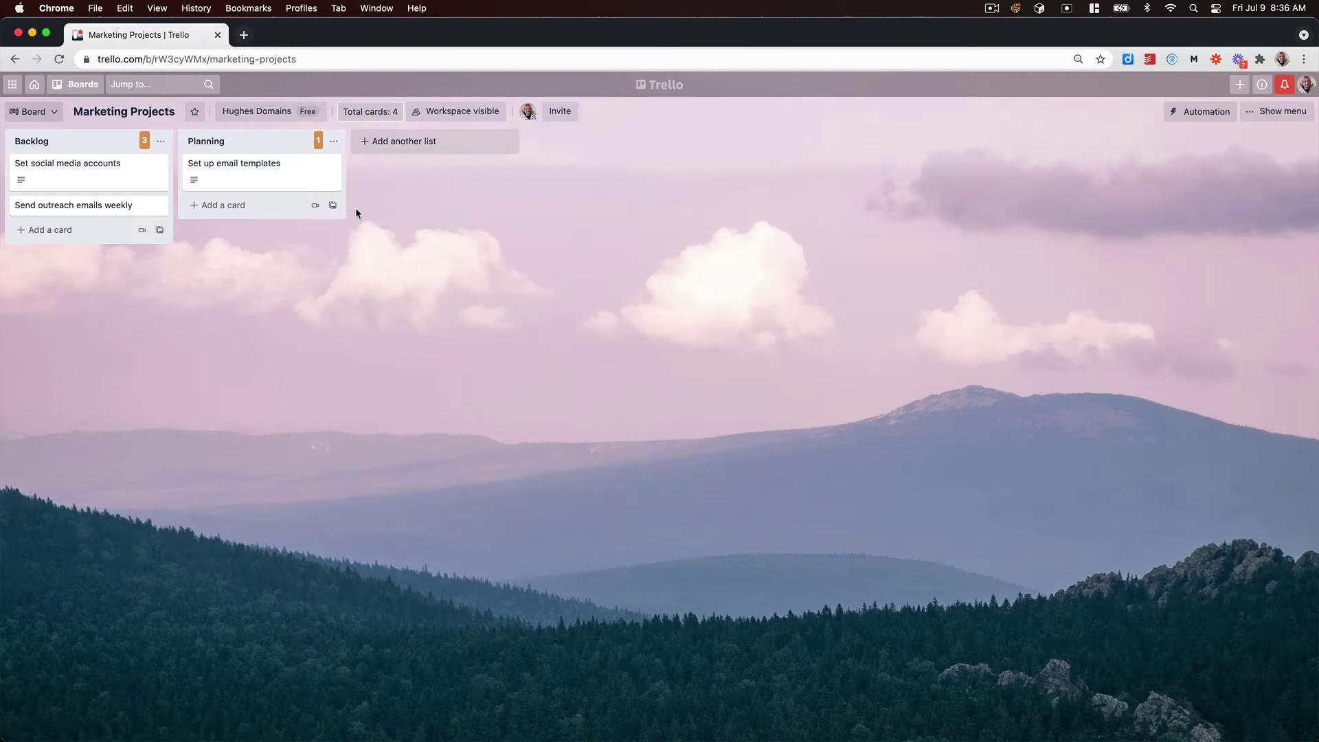
{"action": "left_click", "coordinate": [399, 143]}
{"action": "type", "text": "Ready"}
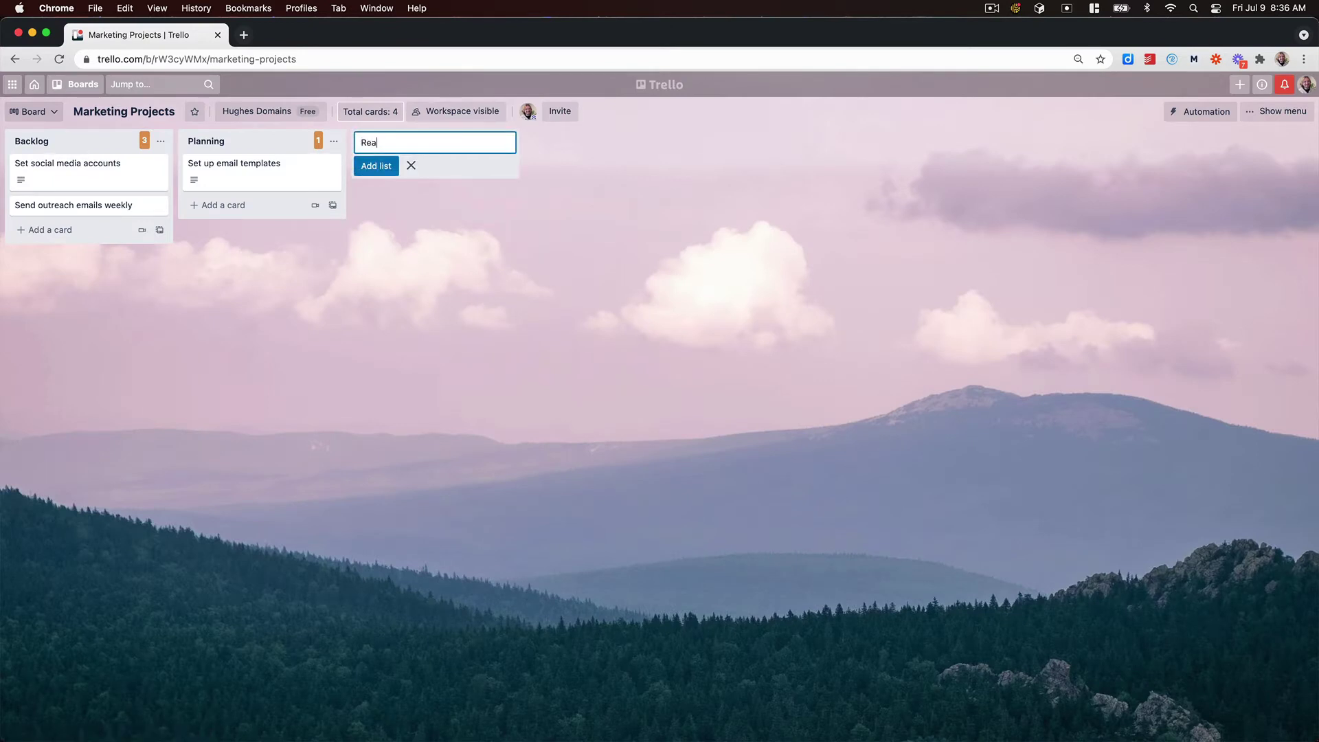
{"action": "key", "text": "Return"}
{"action": "left_click_drag", "start_coordinate": [294, 178], "coordinate": [427, 177]}
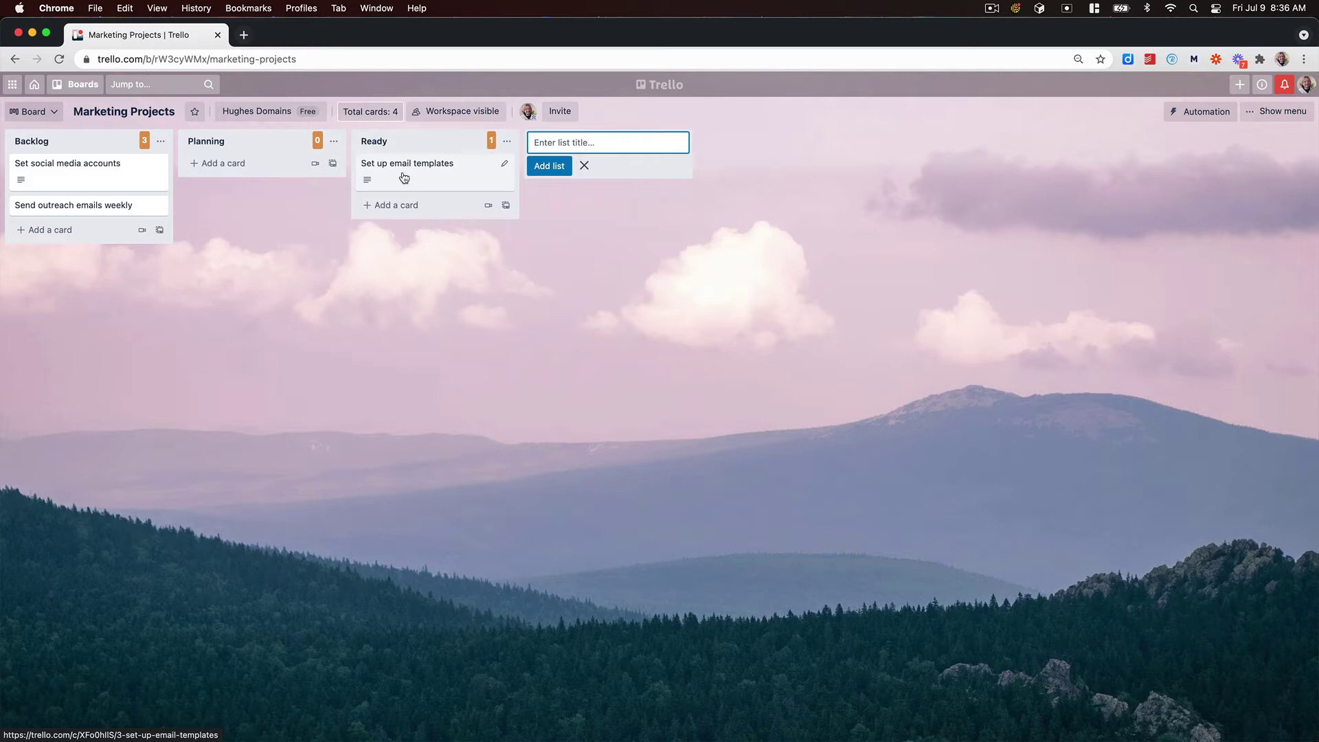
Create an In Progress list on the board
{"action": "type", "text": "In Progress"}
{"action": "key", "text": "Return"}
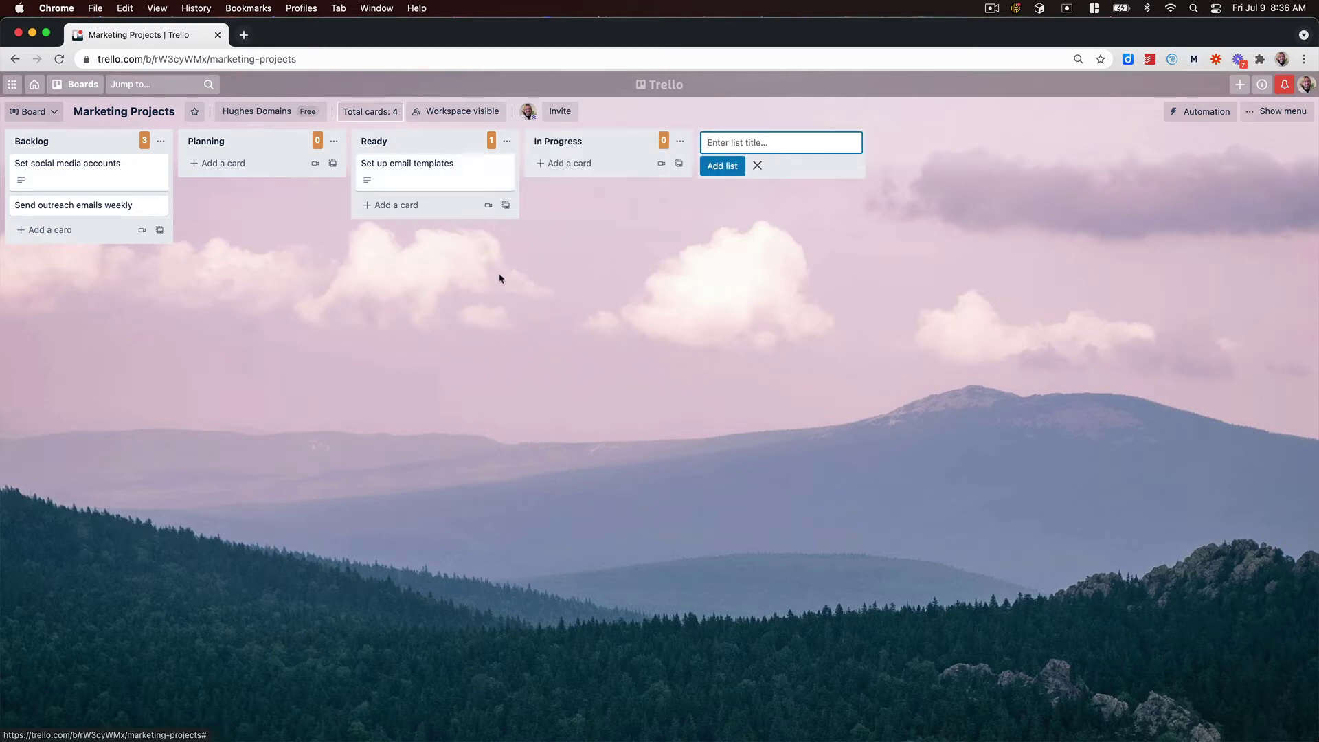
{"action": "left_click", "coordinate": [502, 279]}
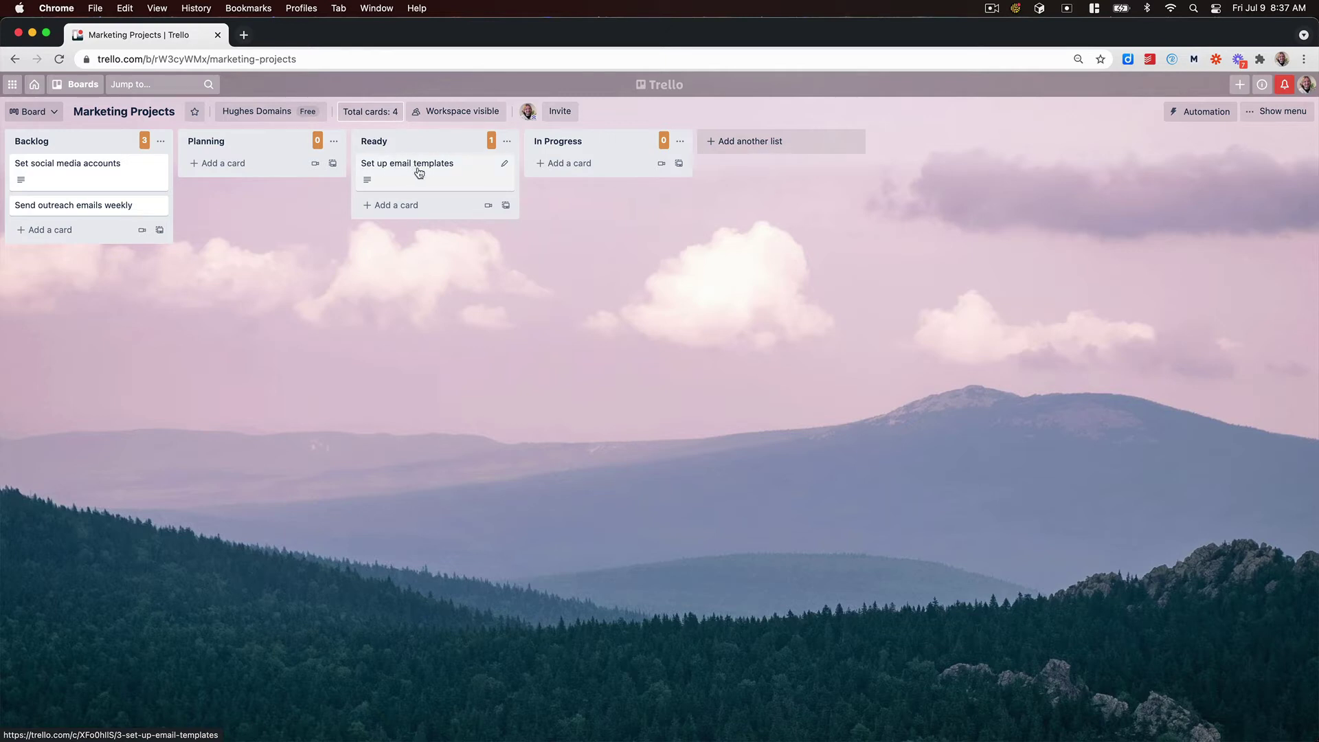
Move Set up email templates into In Progress and add yourself as its member
{"action": "left_click_drag", "start_coordinate": [412, 177], "coordinate": [575, 173]}
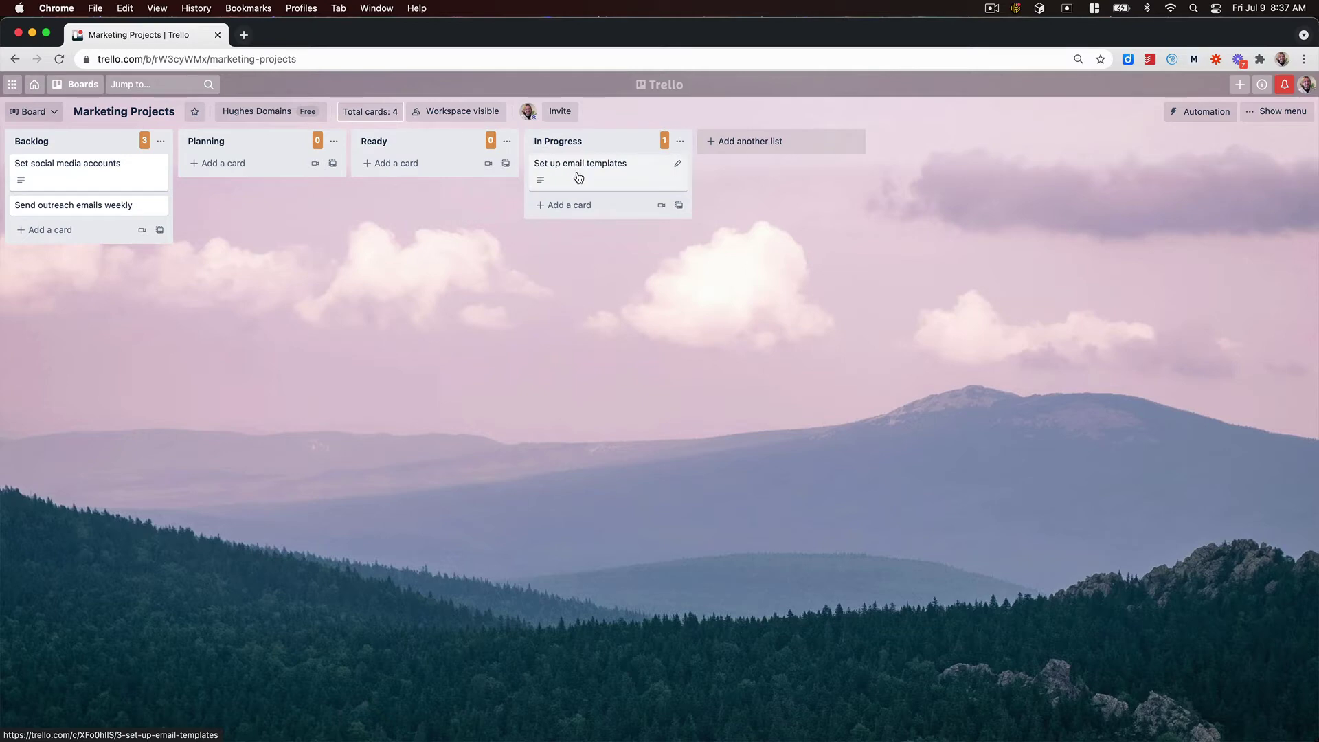
{"action": "left_click", "coordinate": [578, 178]}
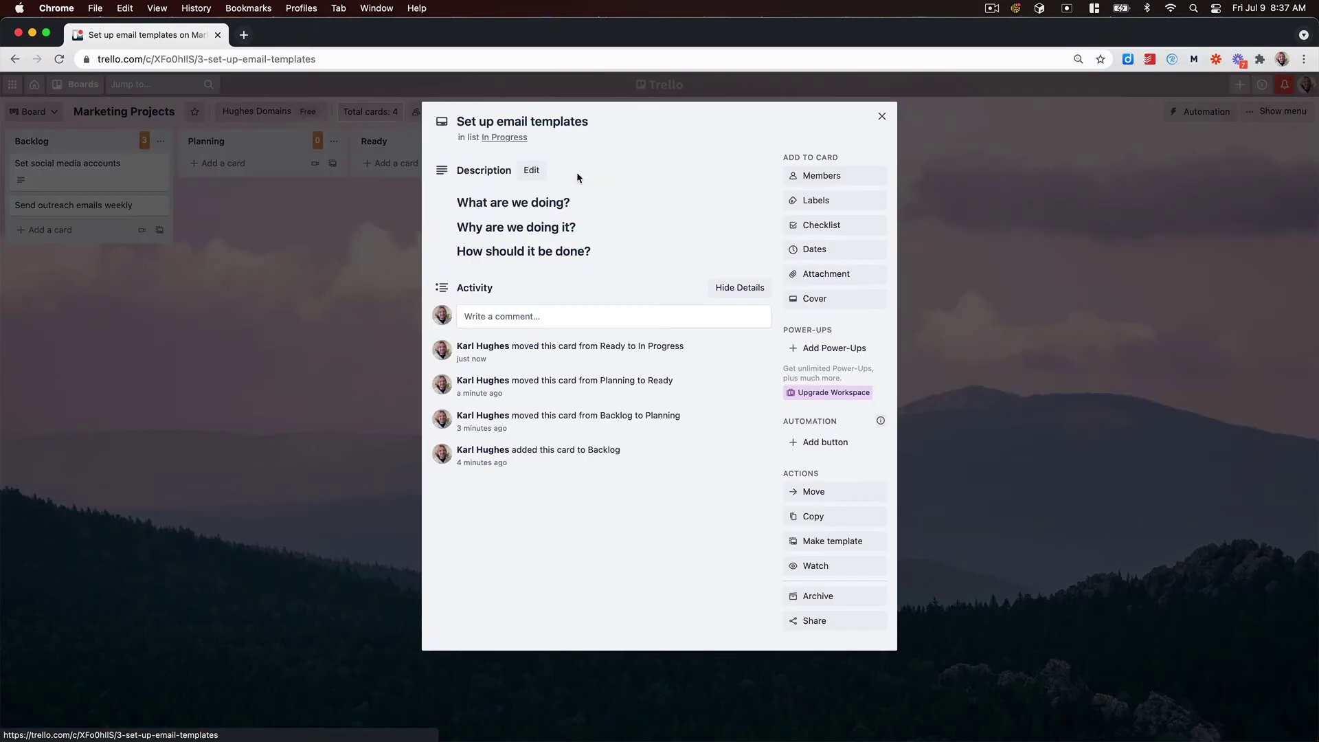
{"action": "left_click", "coordinate": [828, 176]}
{"action": "left_click", "coordinate": [852, 280]}
{"action": "left_click", "coordinate": [430, 257]}
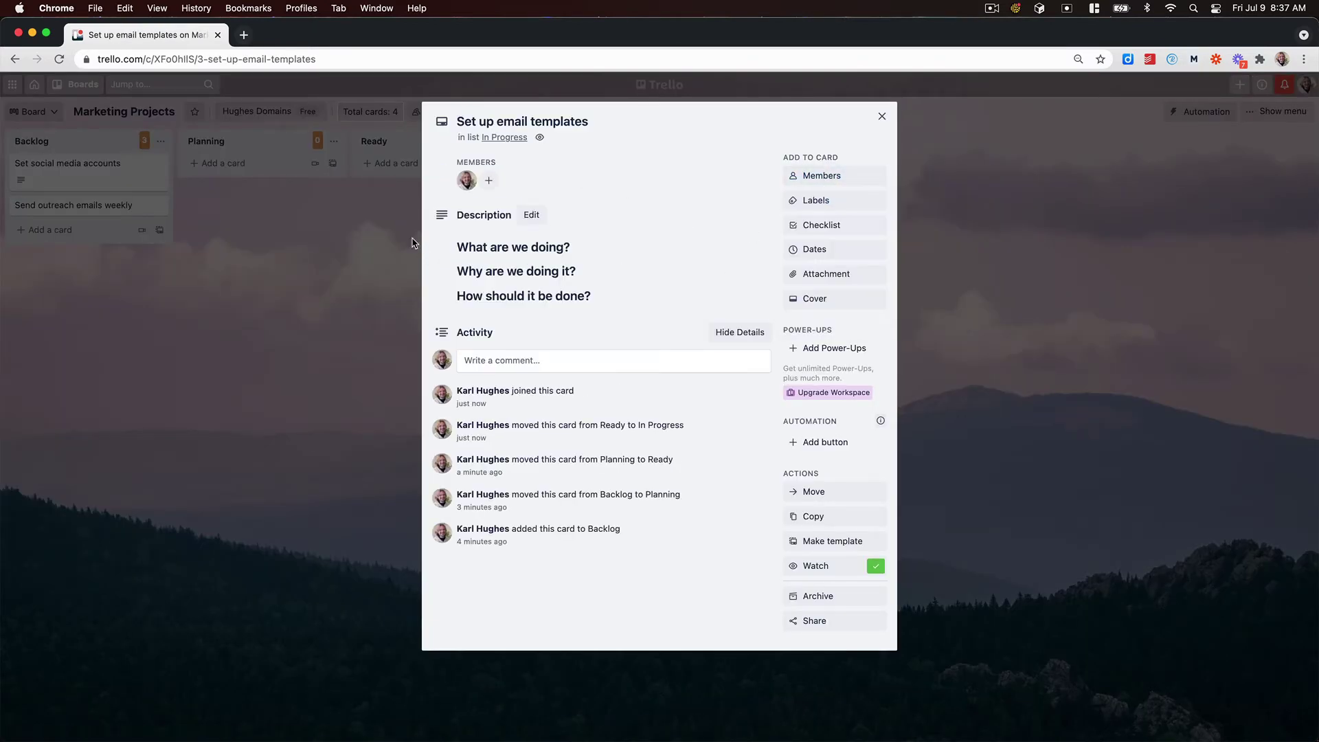
{"action": "left_click", "coordinate": [416, 243]}
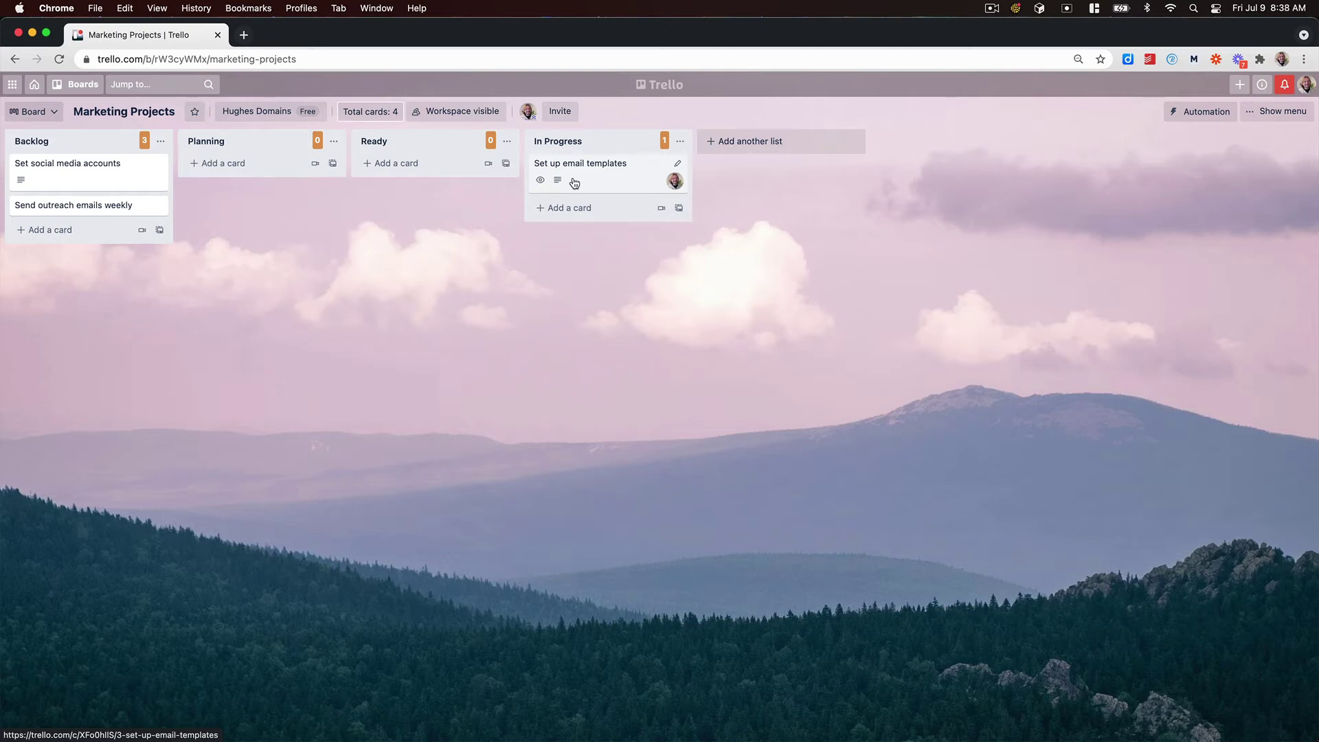
Add a Done list to the board
{"action": "left_click", "coordinate": [756, 143]}
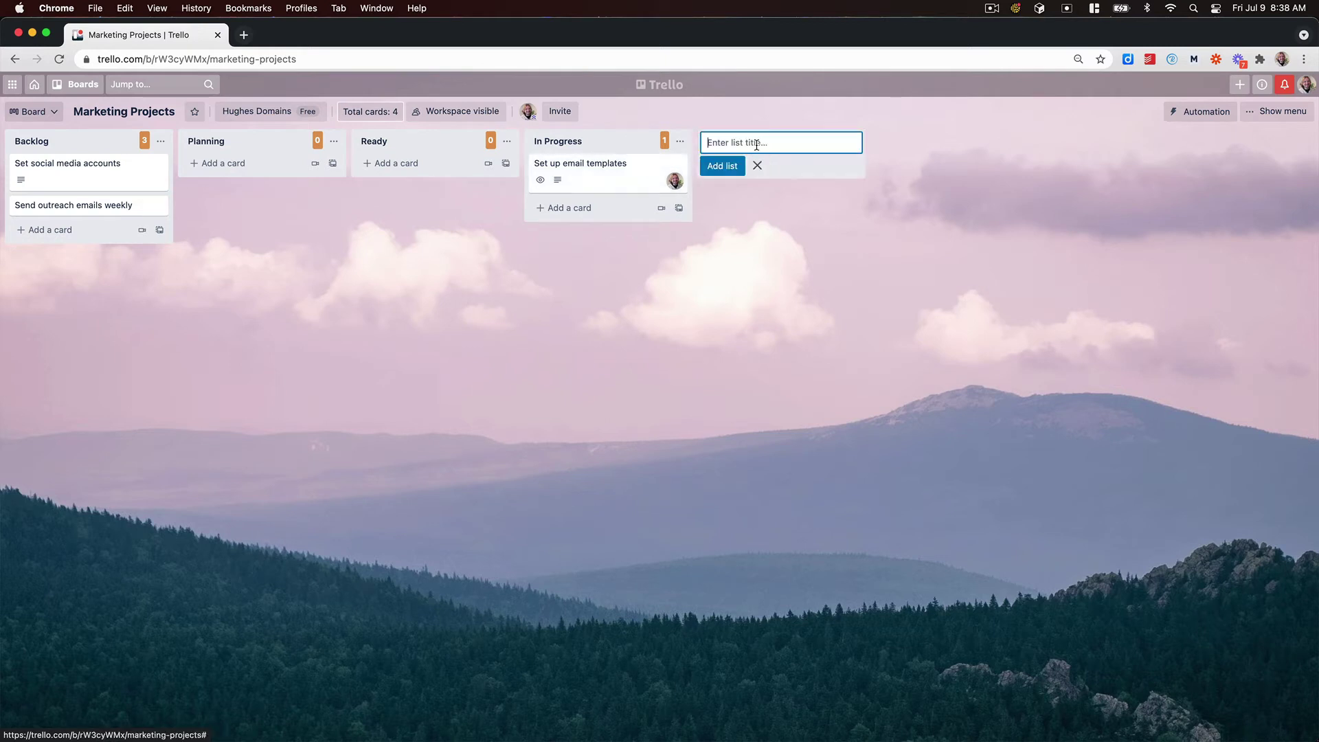
{"action": "type", "text": "Done"}
{"action": "key", "text": "Return"}
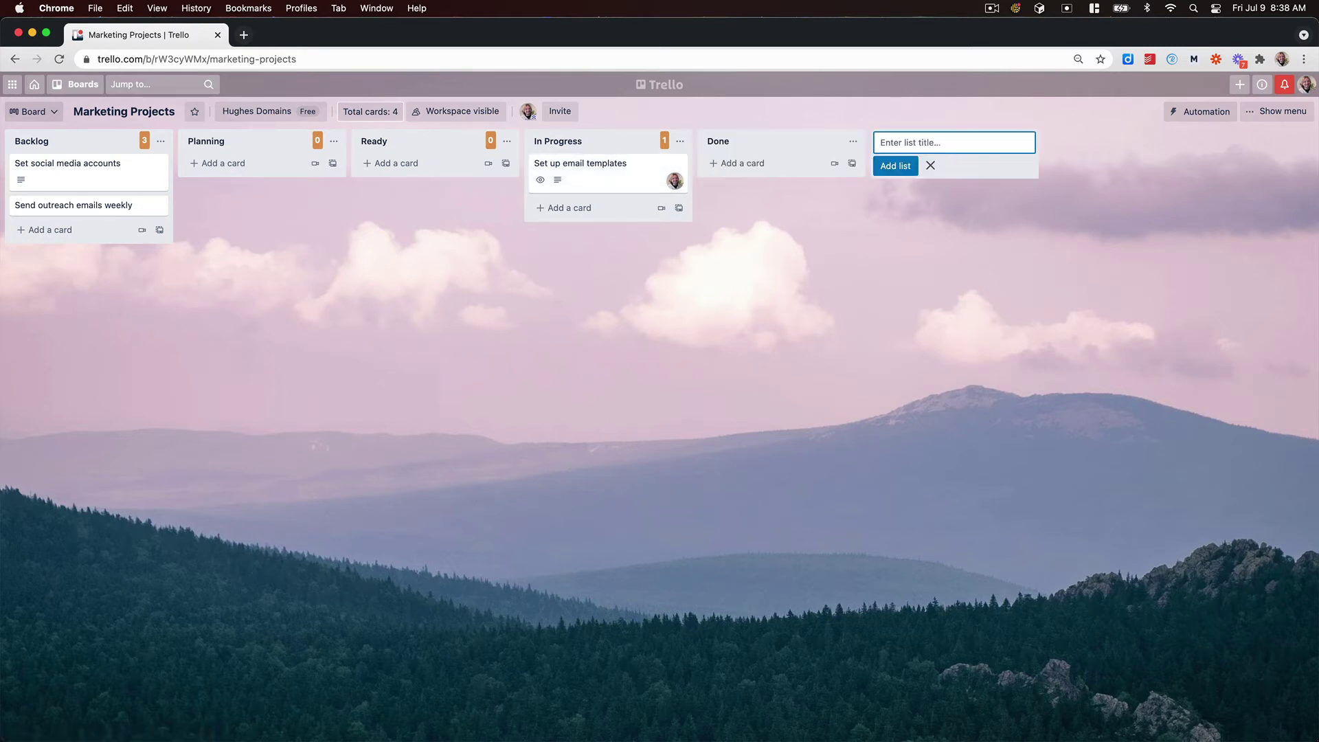
{"action": "left_click", "coordinate": [781, 315]}
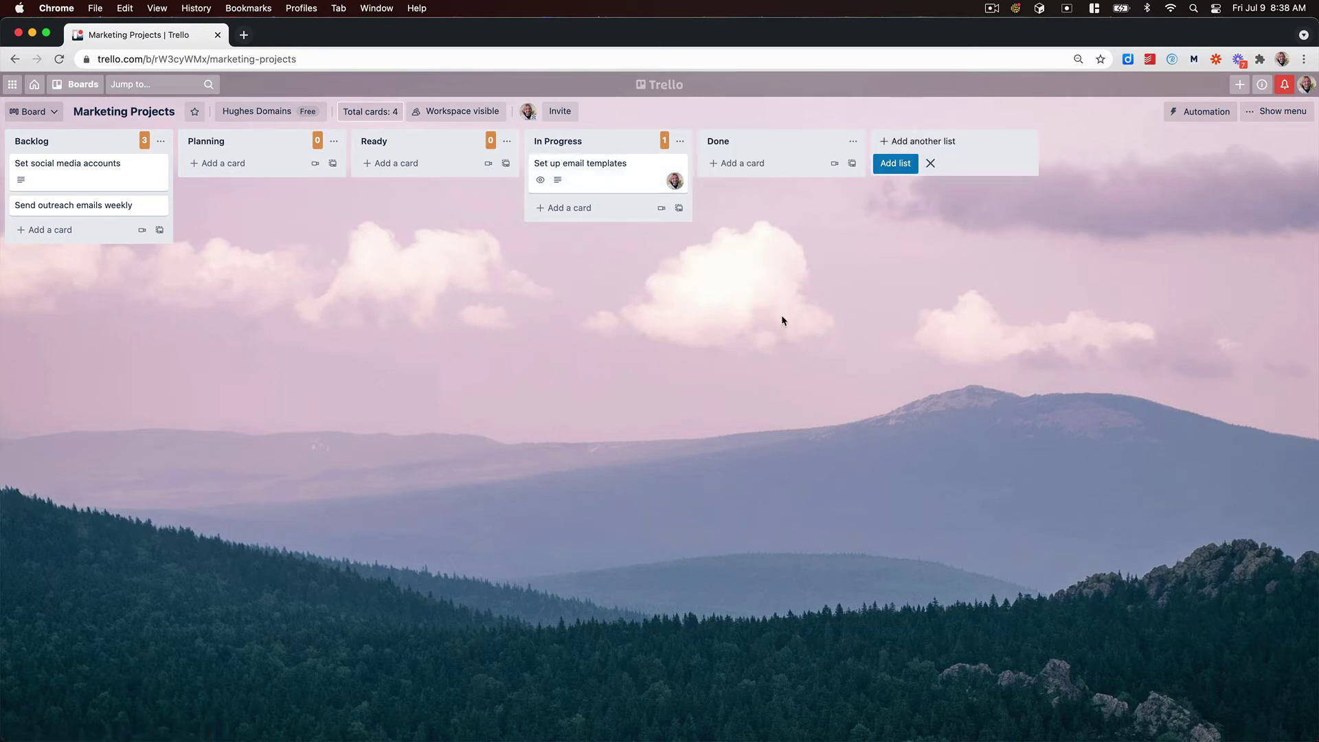
Tag the Set up email templates card with a red label renamed Blocked
{"action": "left_click", "coordinate": [595, 173]}
{"action": "left_click", "coordinate": [816, 200]}
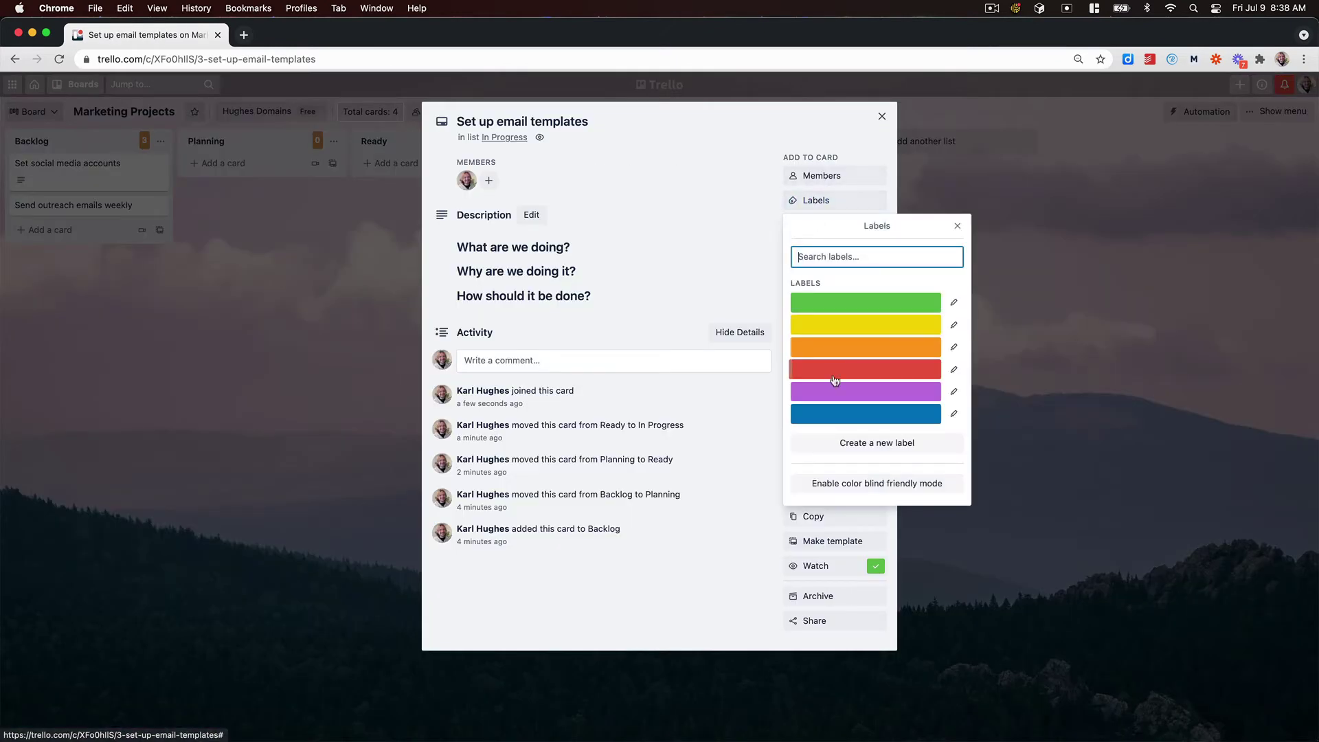
{"action": "left_click", "coordinate": [862, 373]}
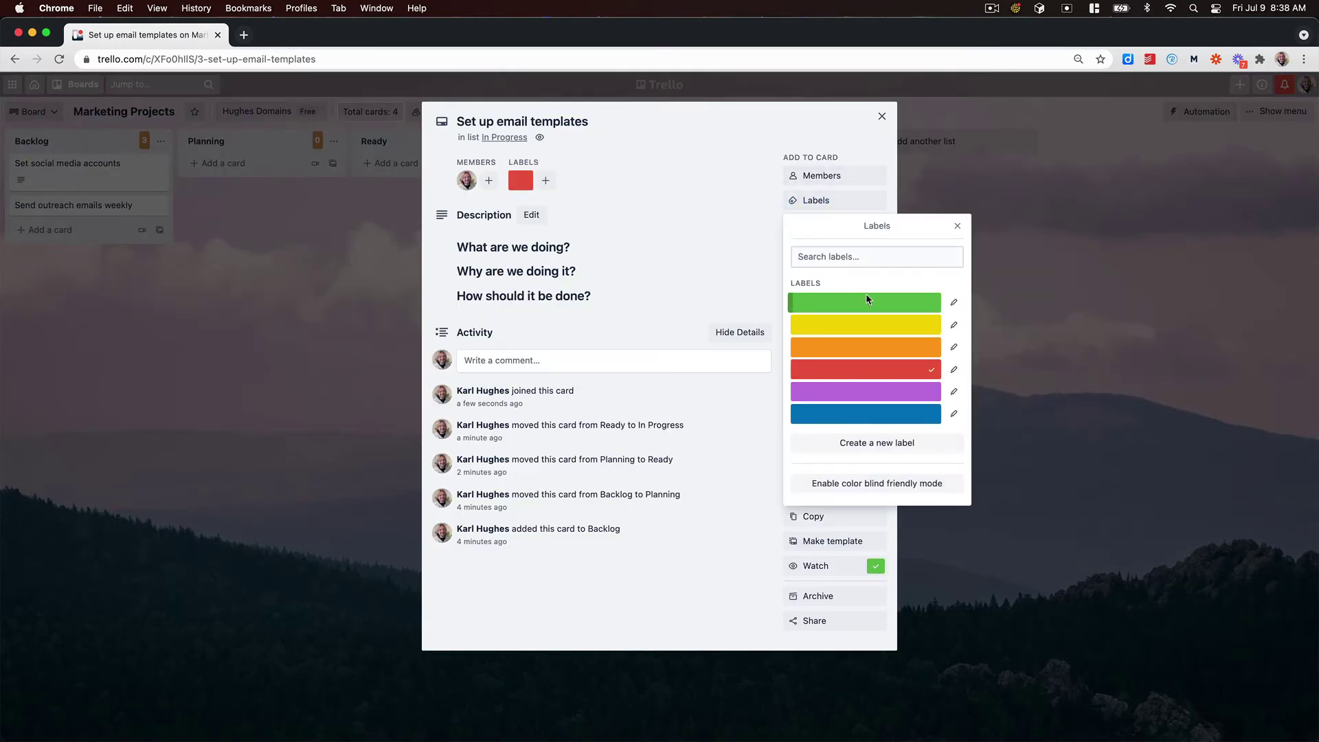
{"action": "left_click", "coordinate": [953, 369]}
{"action": "type", "text": "Blocked"}
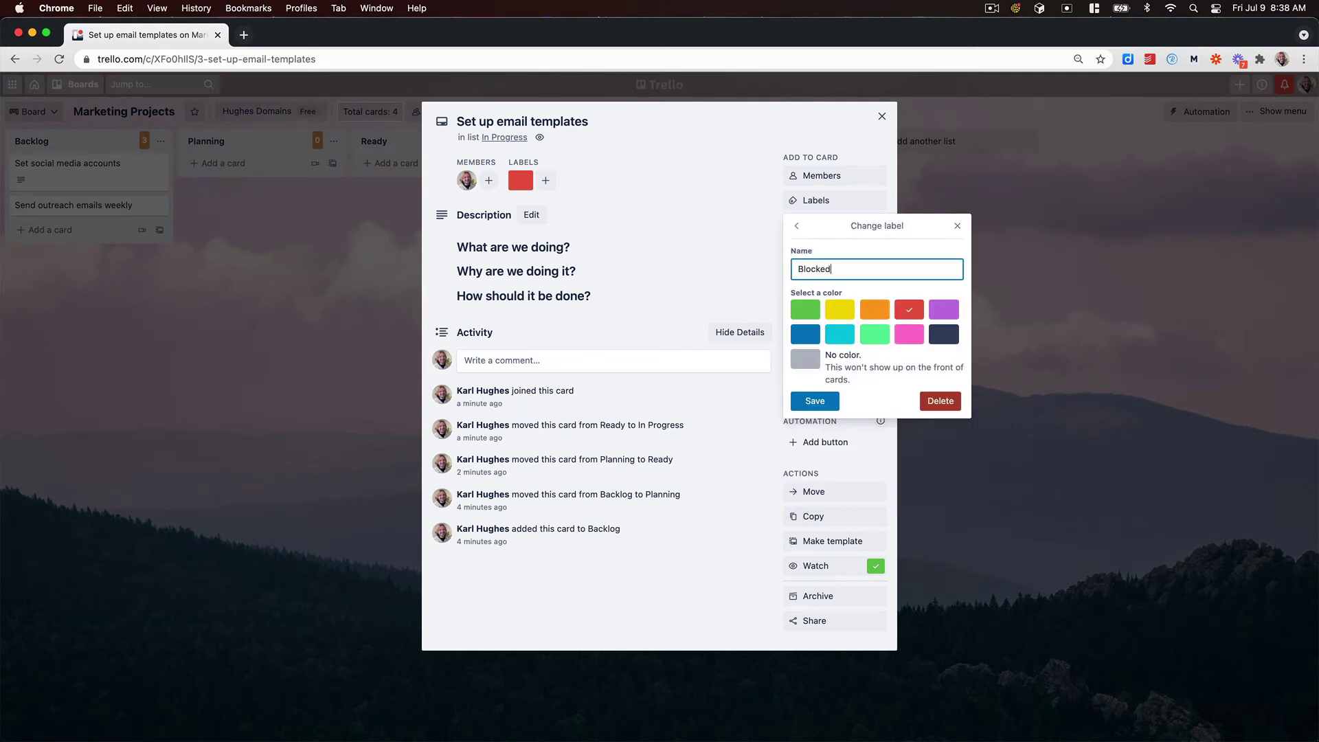
{"action": "key", "text": "Return"}
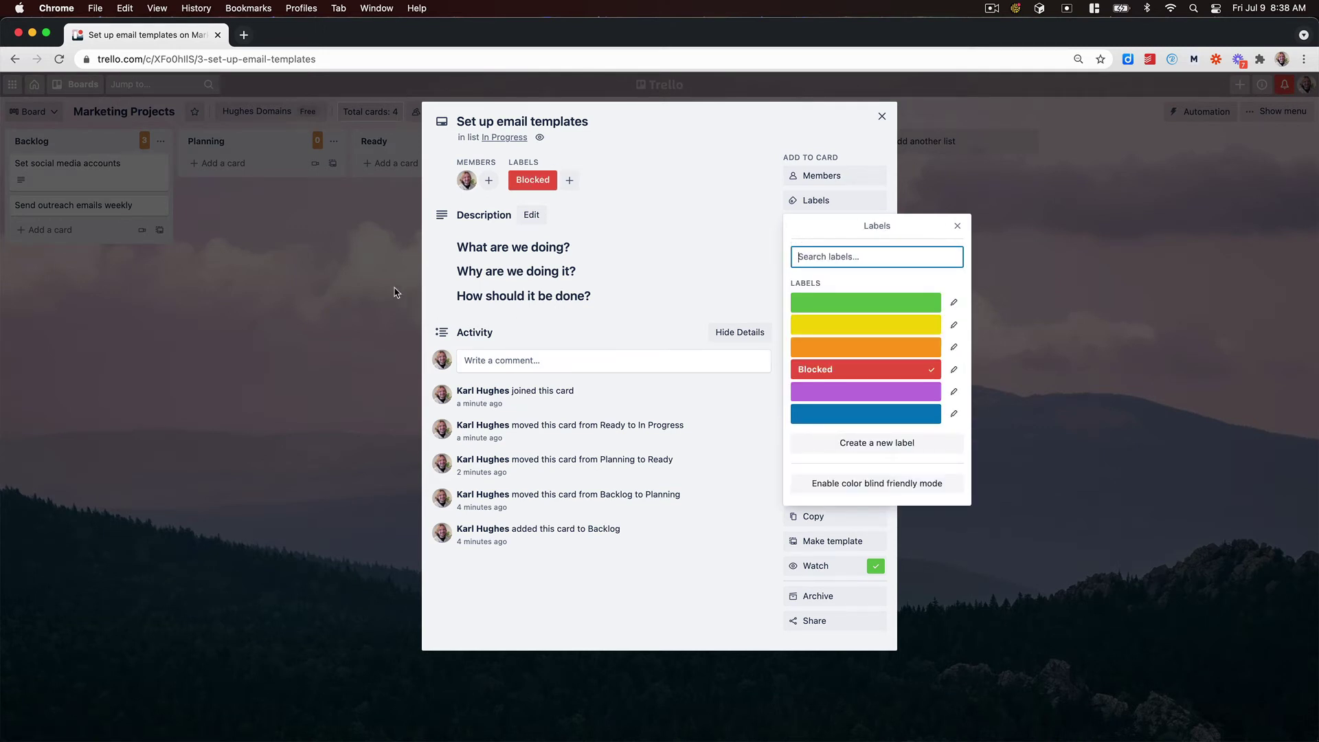
{"action": "left_click", "coordinate": [398, 232]}
{"action": "left_click", "coordinate": [384, 235]}
Move the card to Ready, show label text, then return it to In Progress
{"action": "left_click_drag", "start_coordinate": [548, 171], "coordinate": [428, 169]}
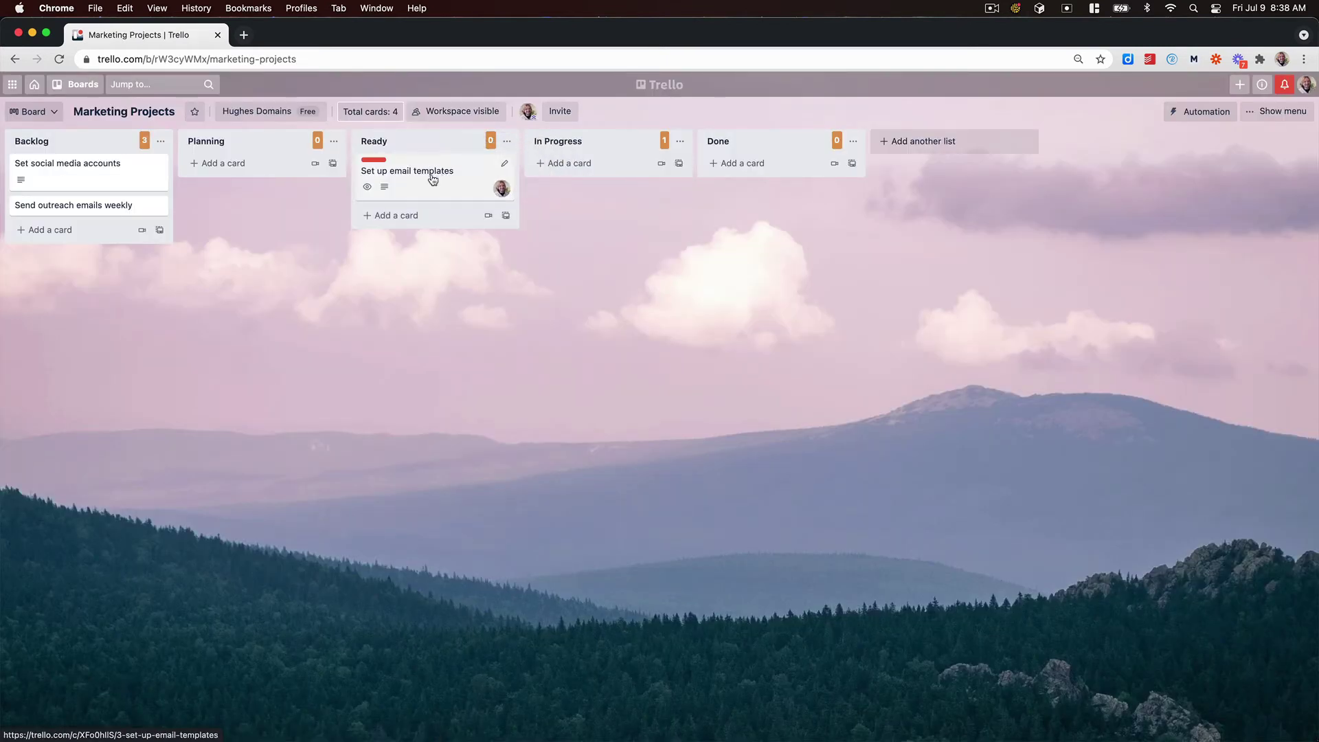
{"action": "left_click", "coordinate": [376, 160]}
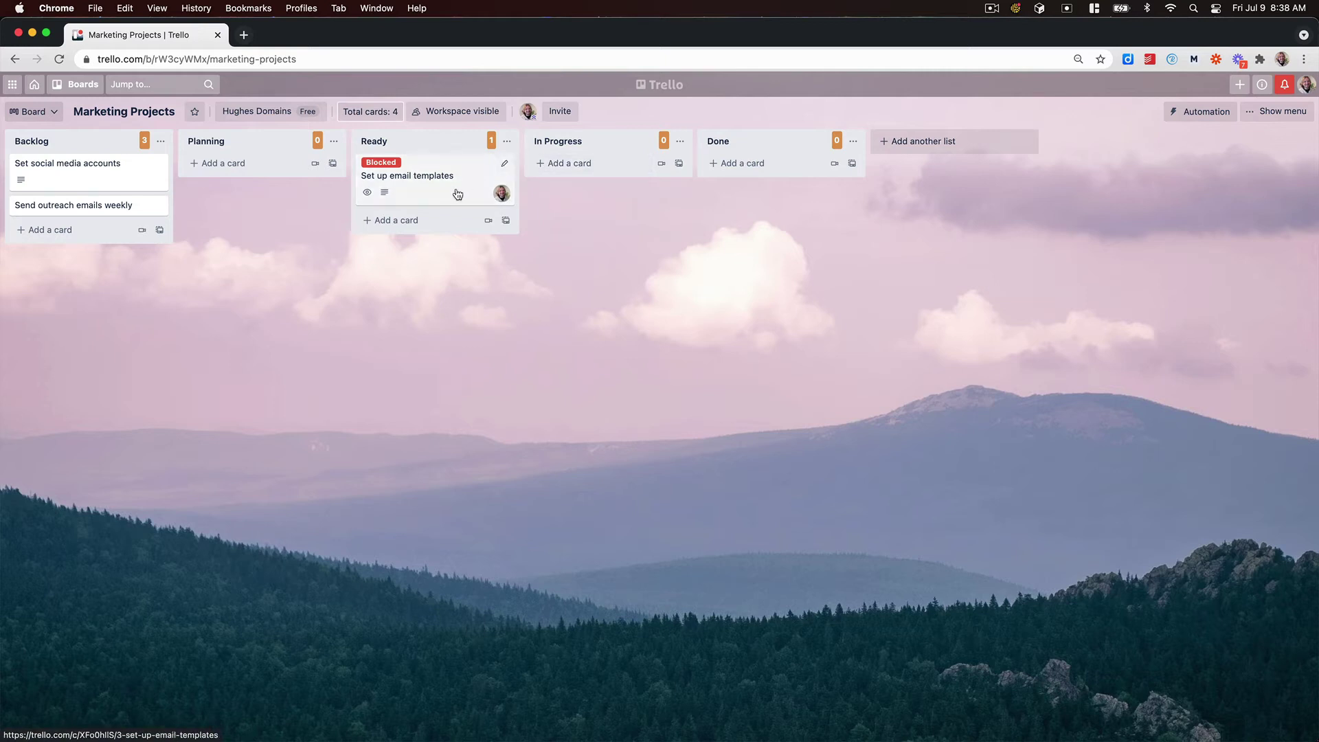
{"action": "left_click_drag", "start_coordinate": [450, 194], "coordinate": [606, 171]}
Add a checklist with the single item 'details' to the Set up email templates card
{"action": "left_click", "coordinate": [606, 170]}
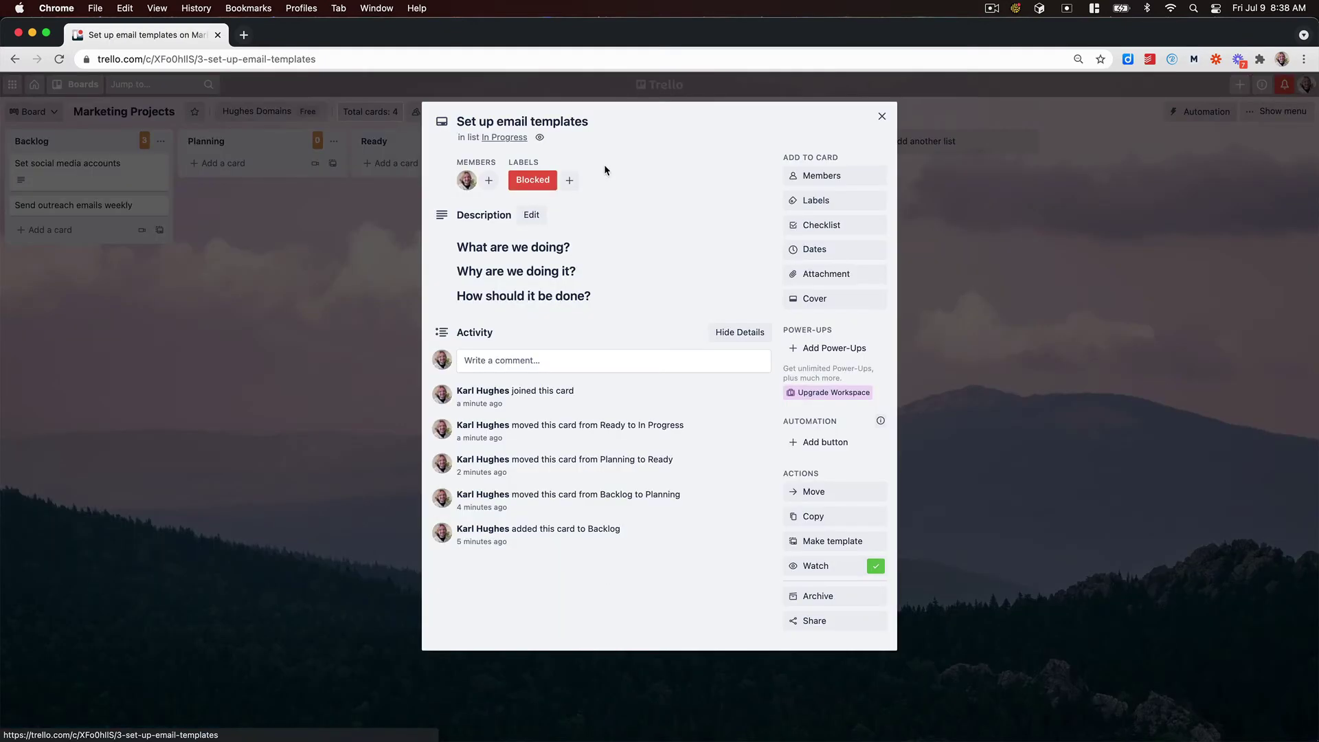
{"action": "left_click", "coordinate": [828, 223]}
{"action": "key", "text": "Return"}
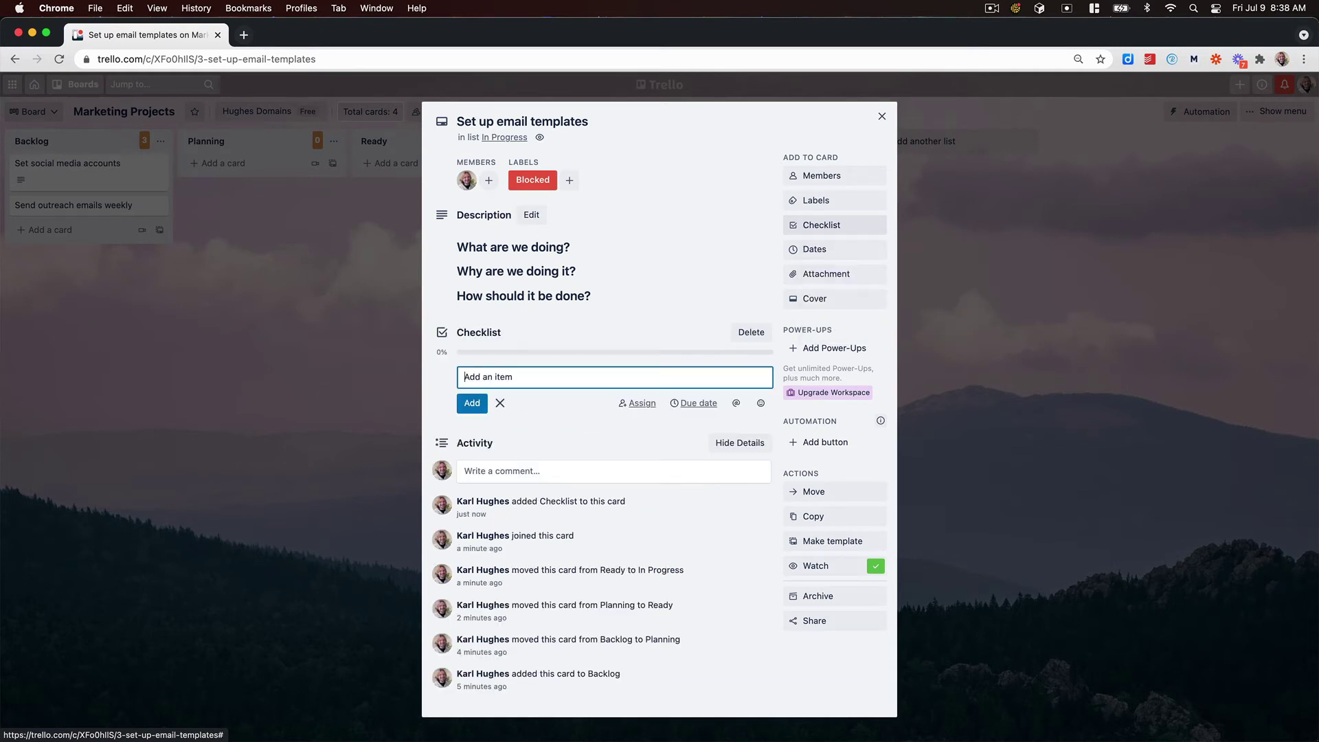
{"action": "type", "text": "details"}
{"action": "key", "text": "Return"}
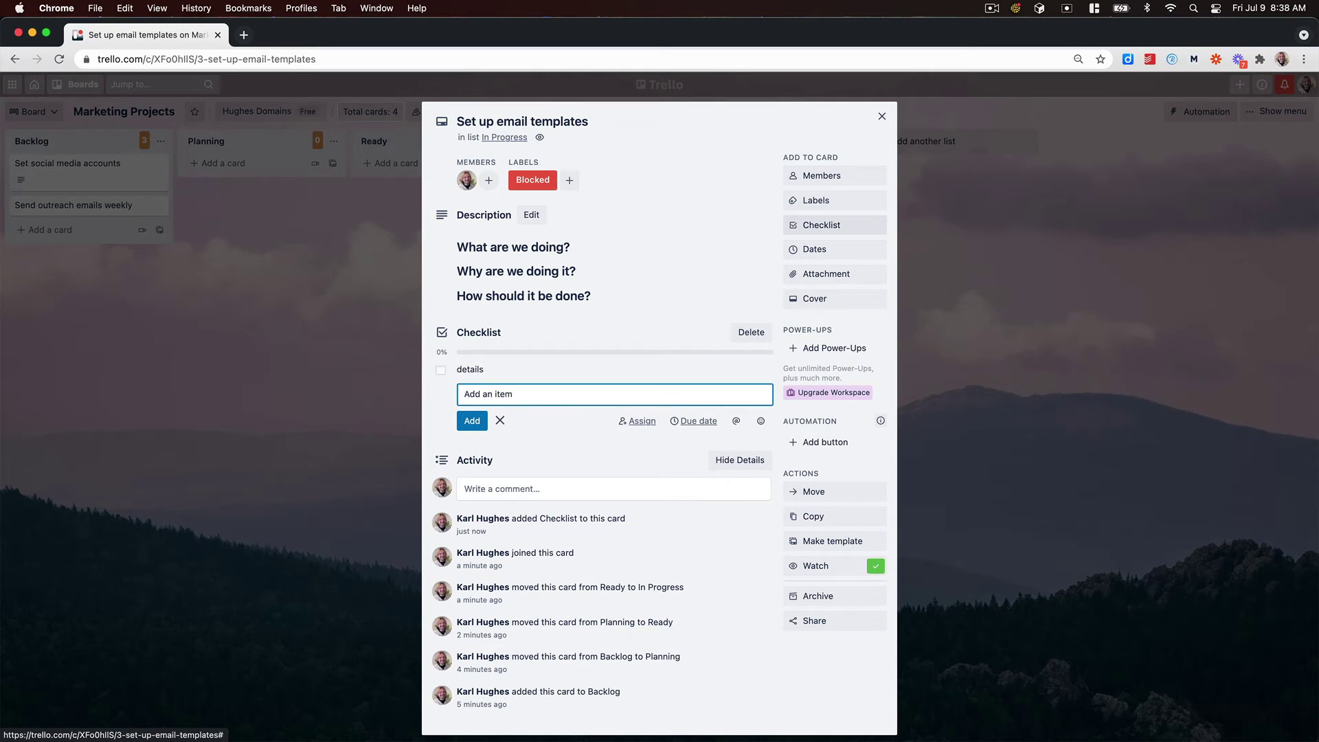
{"action": "left_click", "coordinate": [828, 251]}
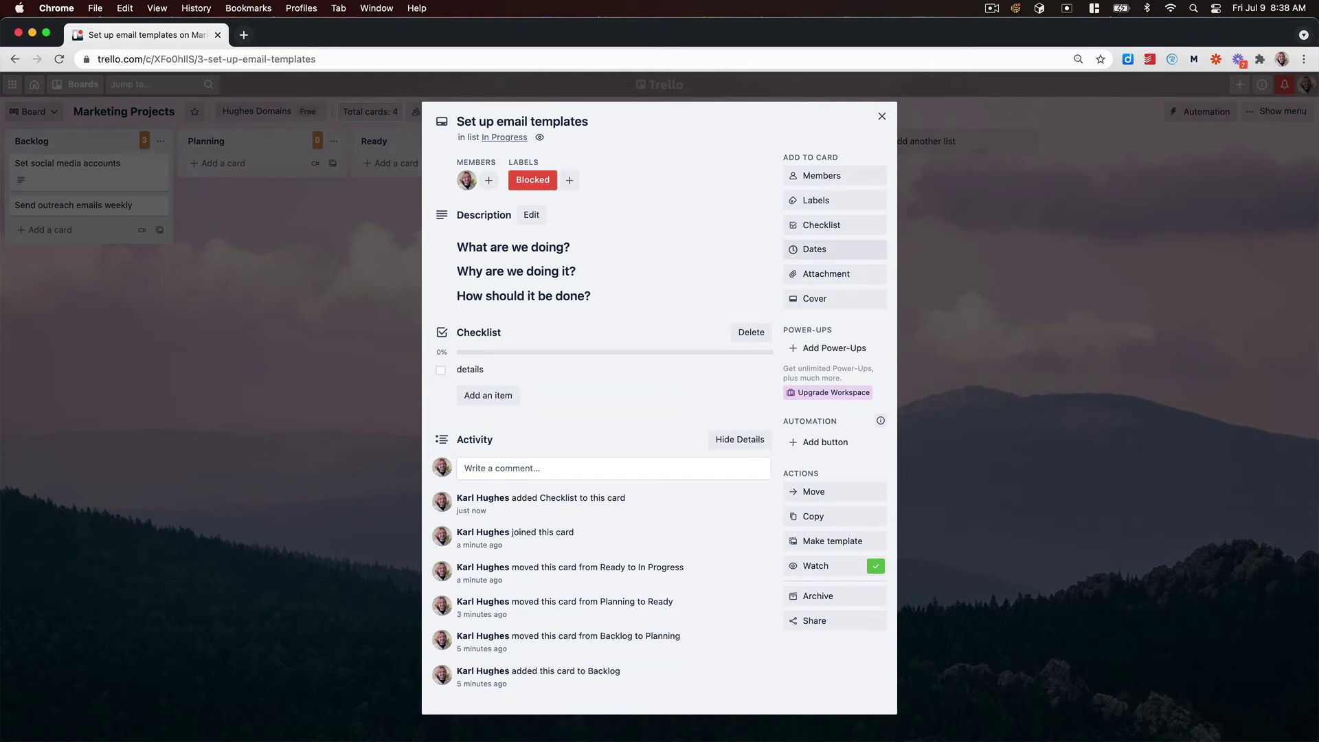
Set the Set up email templates card's due date to Jul 24 at 8:38 AM
{"action": "left_click", "coordinate": [820, 250]}
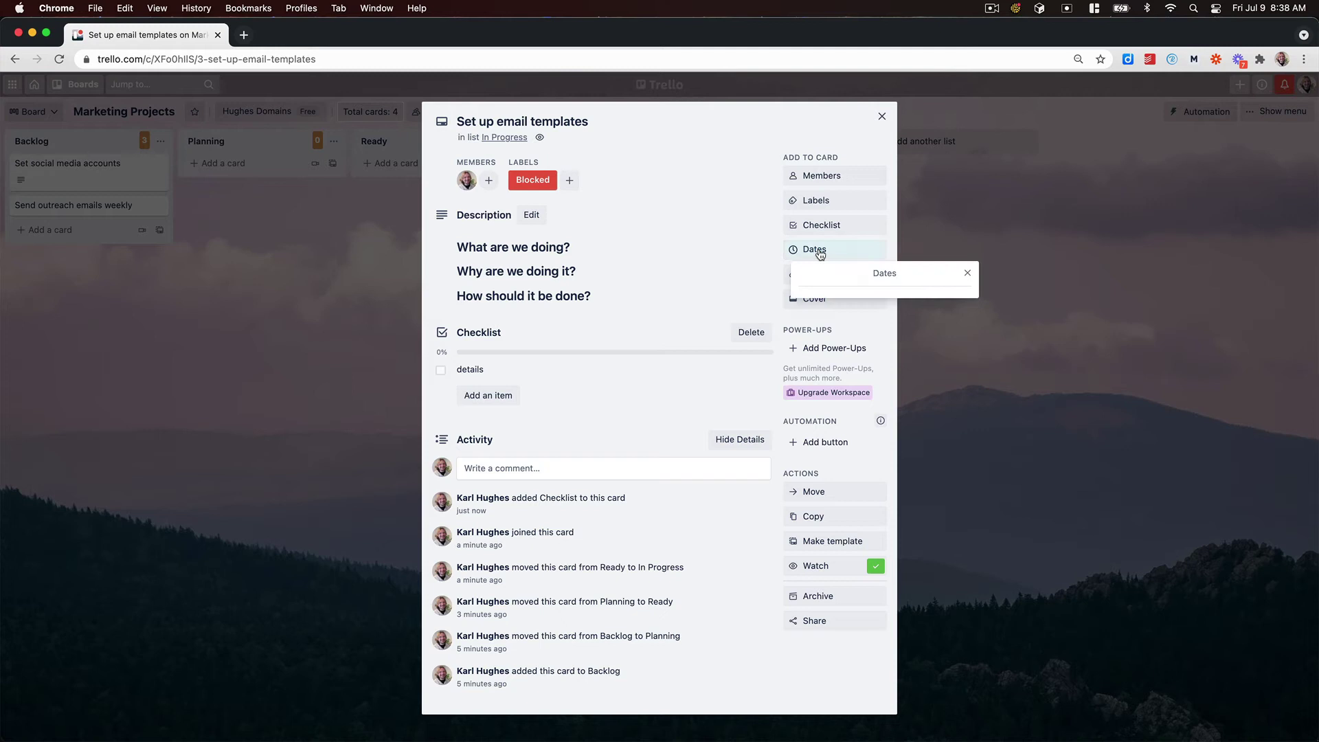
{"action": "left_click", "coordinate": [825, 260]}
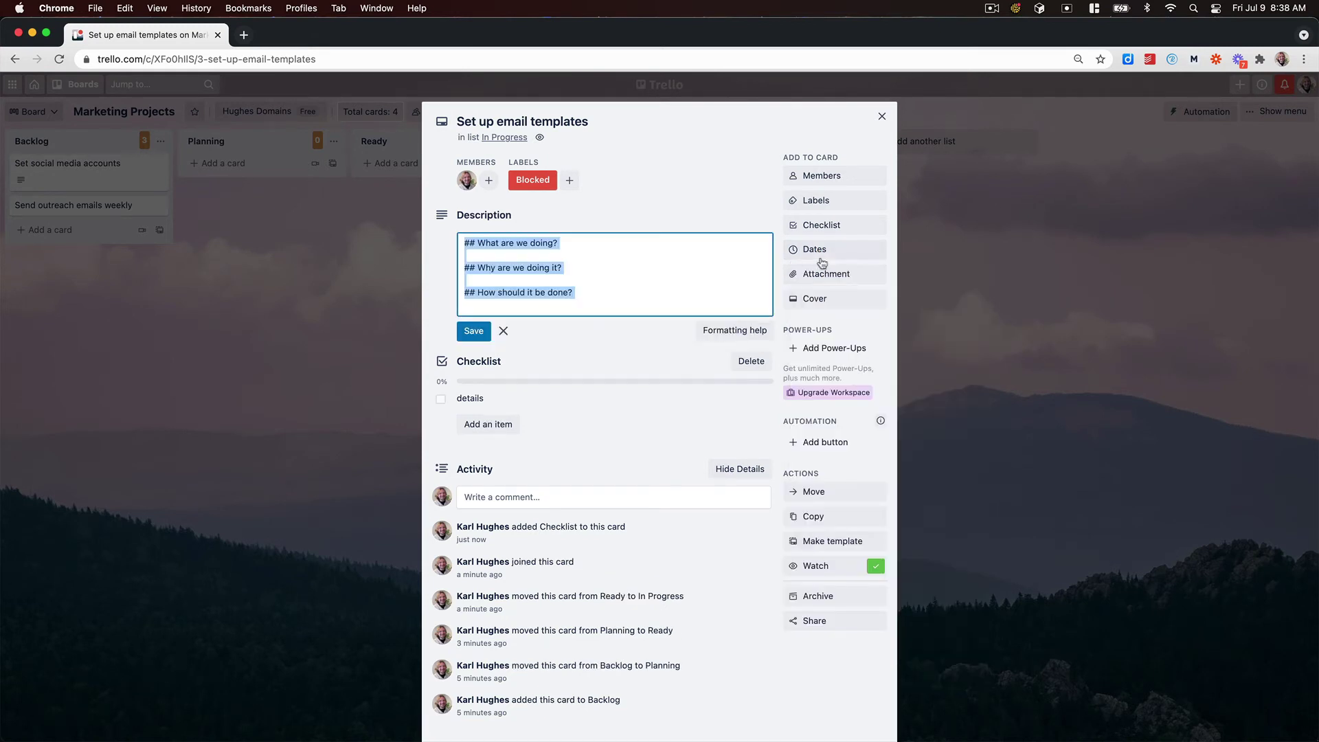
{"action": "left_click", "coordinate": [762, 213]}
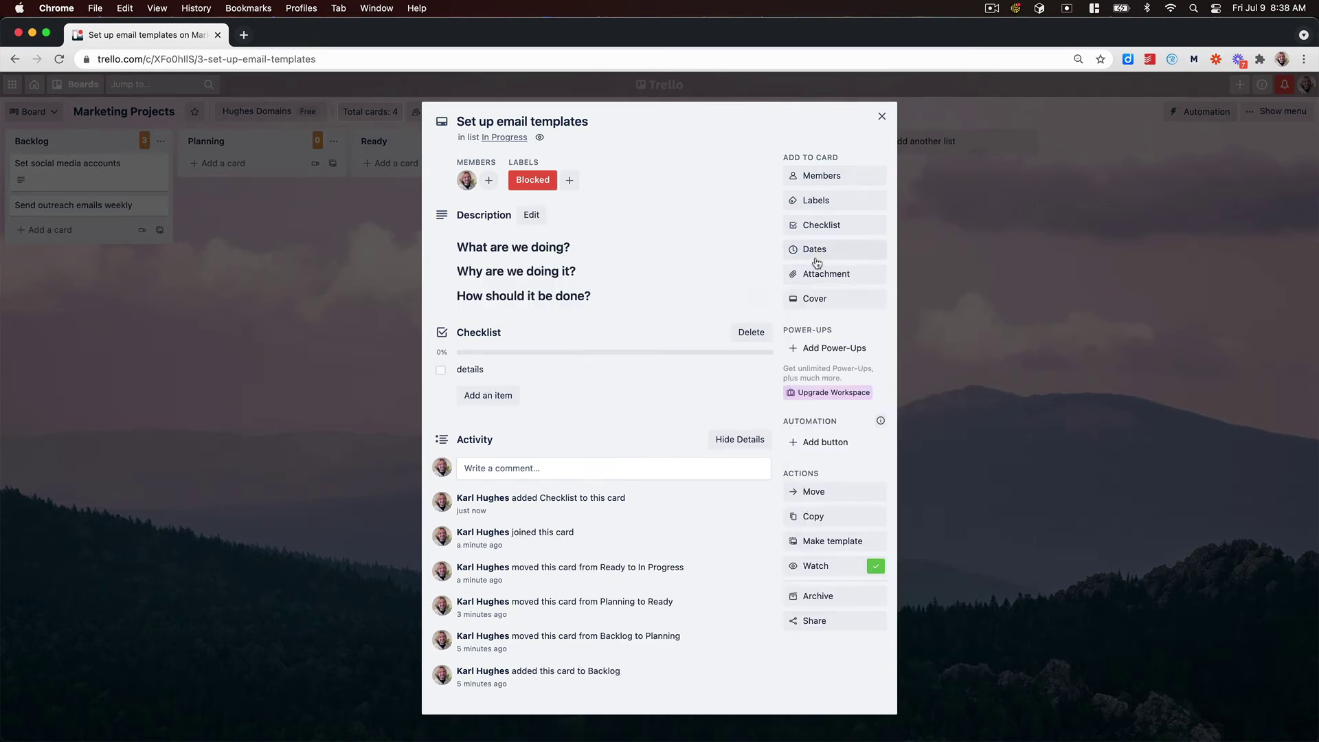
{"action": "left_click", "coordinate": [822, 251]}
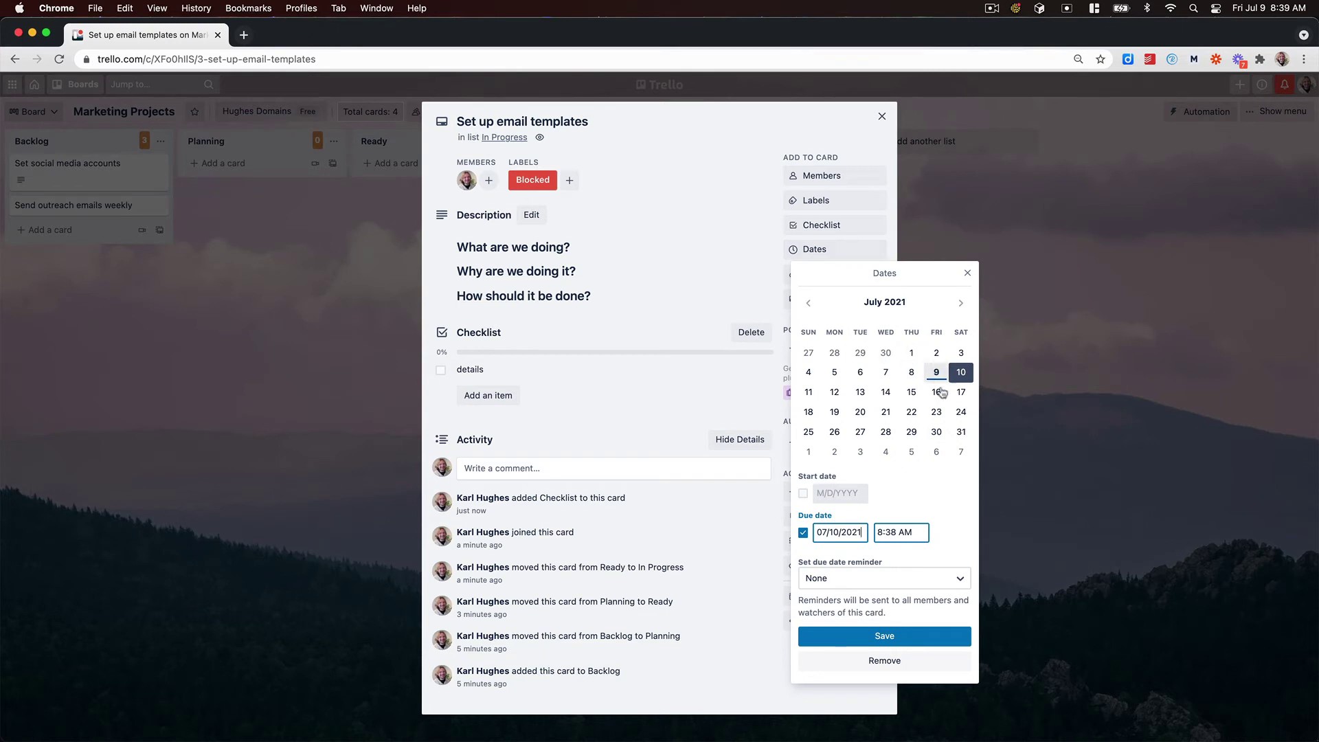
{"action": "left_click", "coordinate": [959, 412]}
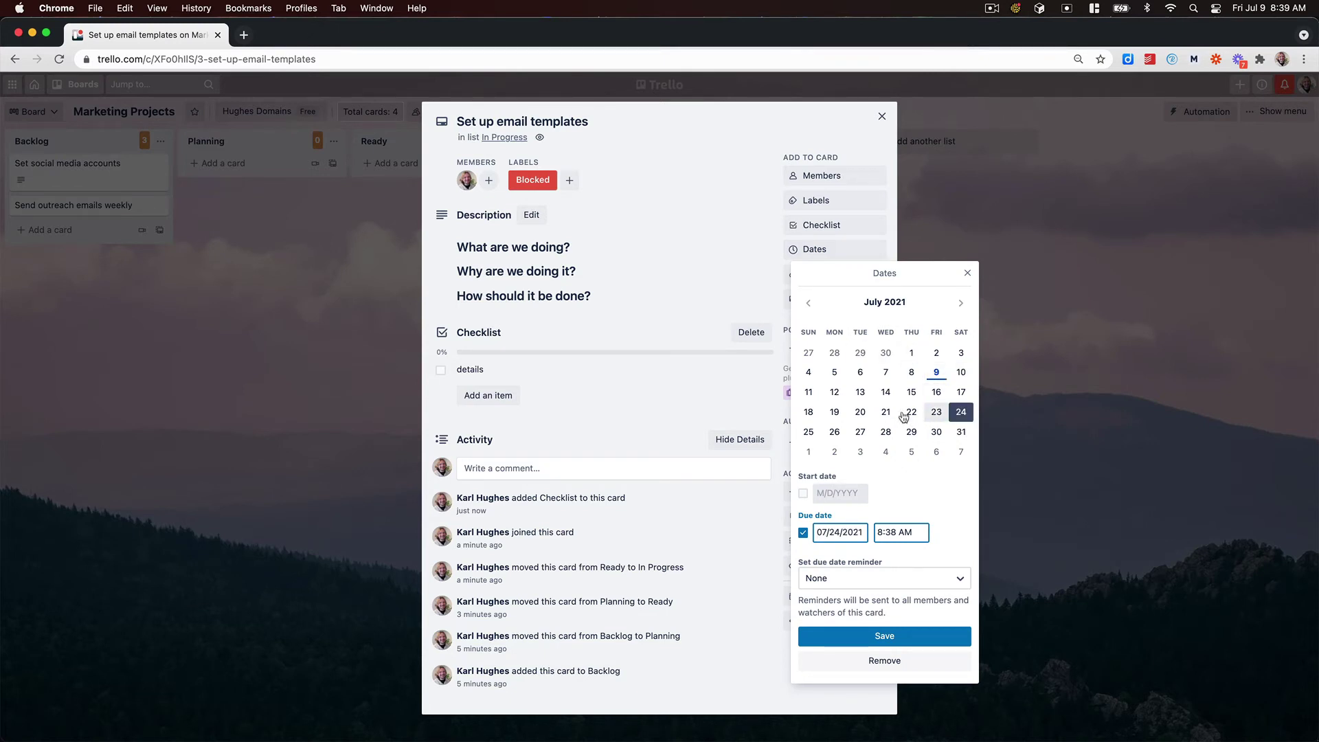
{"action": "left_click", "coordinate": [884, 635]}
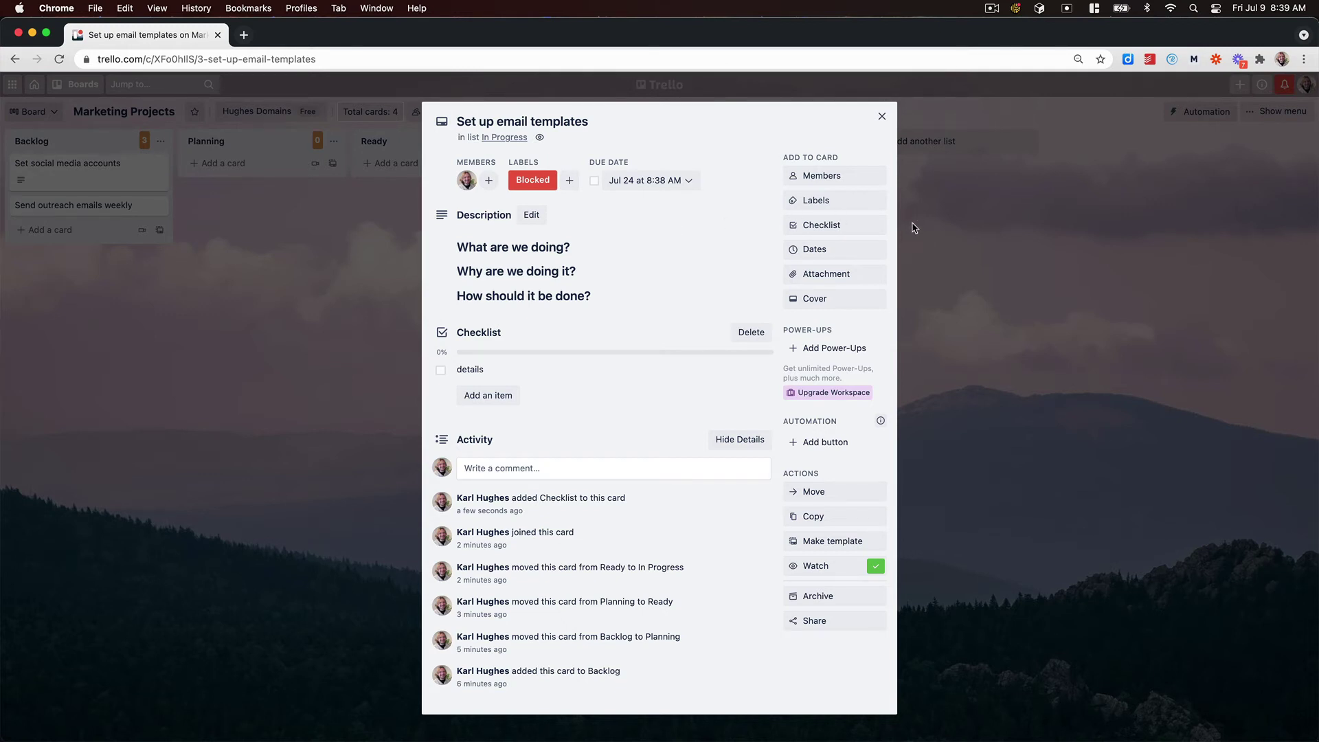
Mark the email templates card's due date complete and move the card to the Done list
{"action": "left_click", "coordinate": [945, 259]}
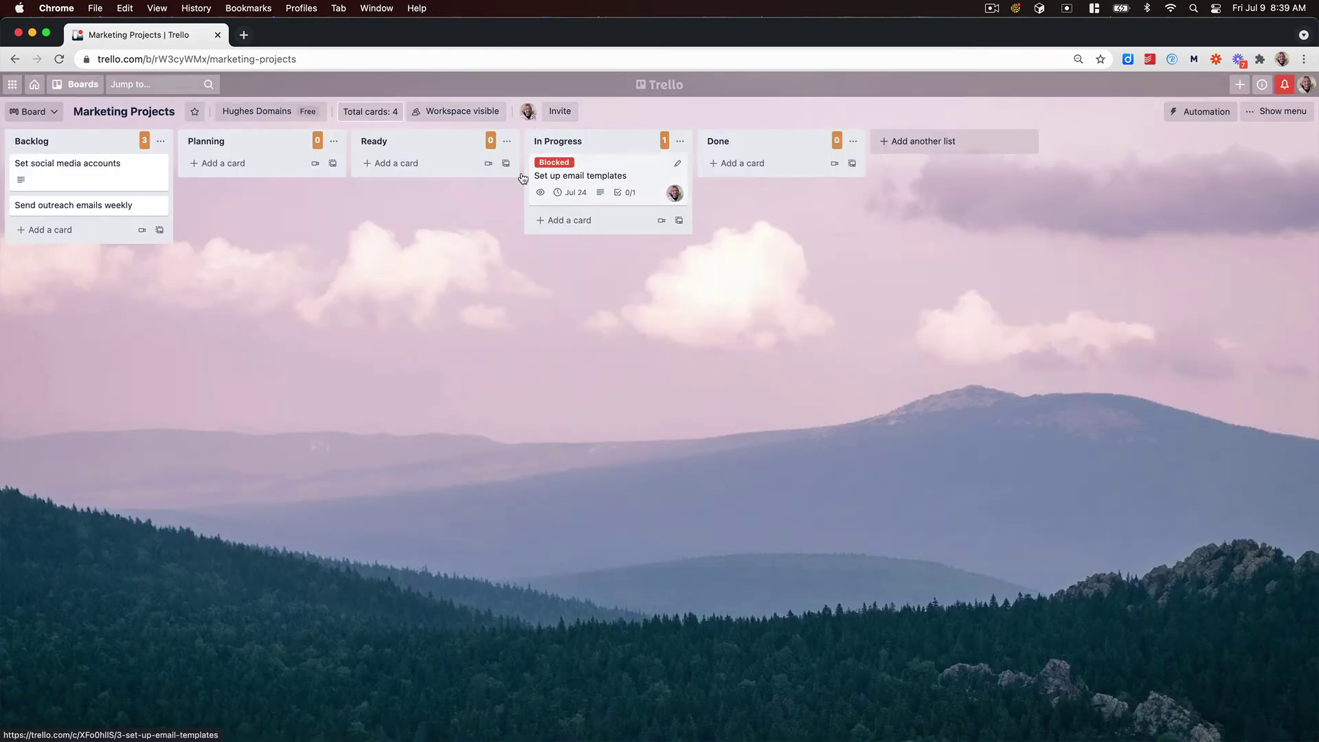
{"action": "left_click", "coordinate": [571, 189]}
{"action": "left_click_drag", "start_coordinate": [573, 184], "coordinate": [745, 182]}
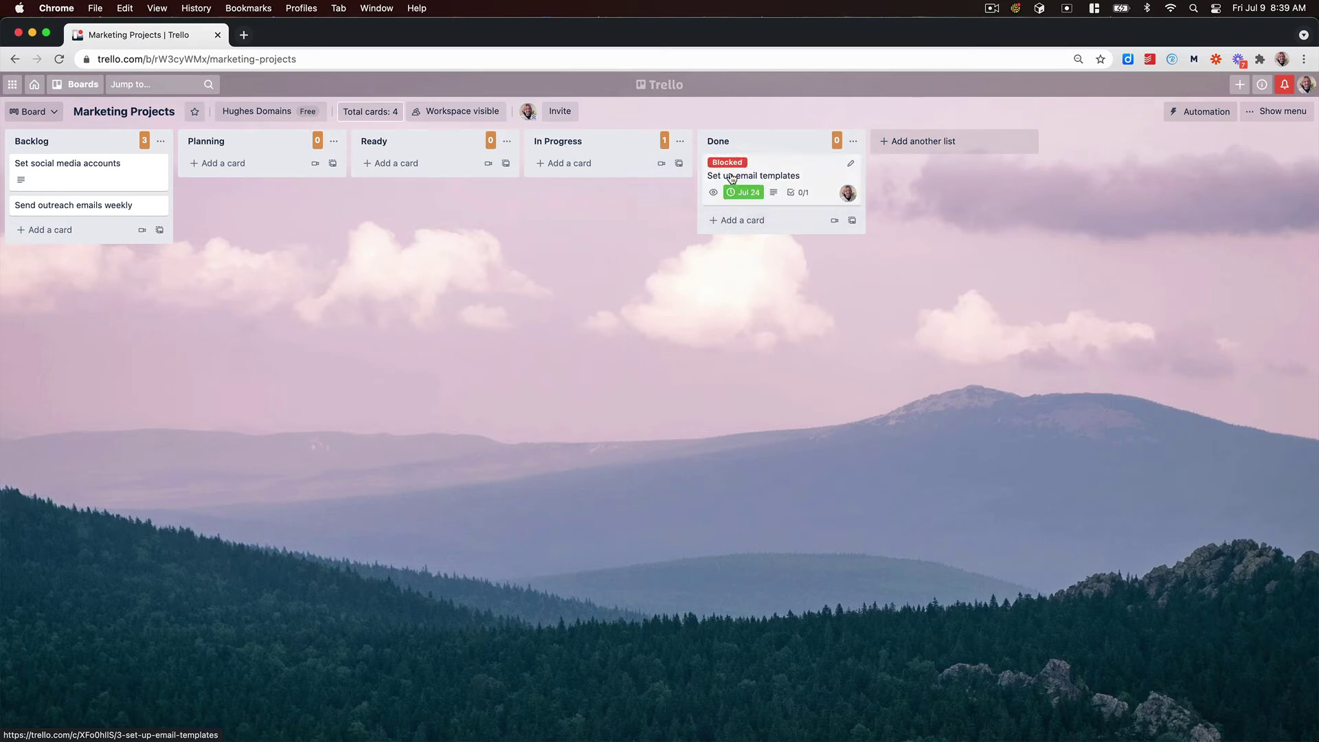
Post a comment mentioning a teammate: 'this is complete, let me know if you have feedback'
{"action": "left_click", "coordinate": [768, 175]}
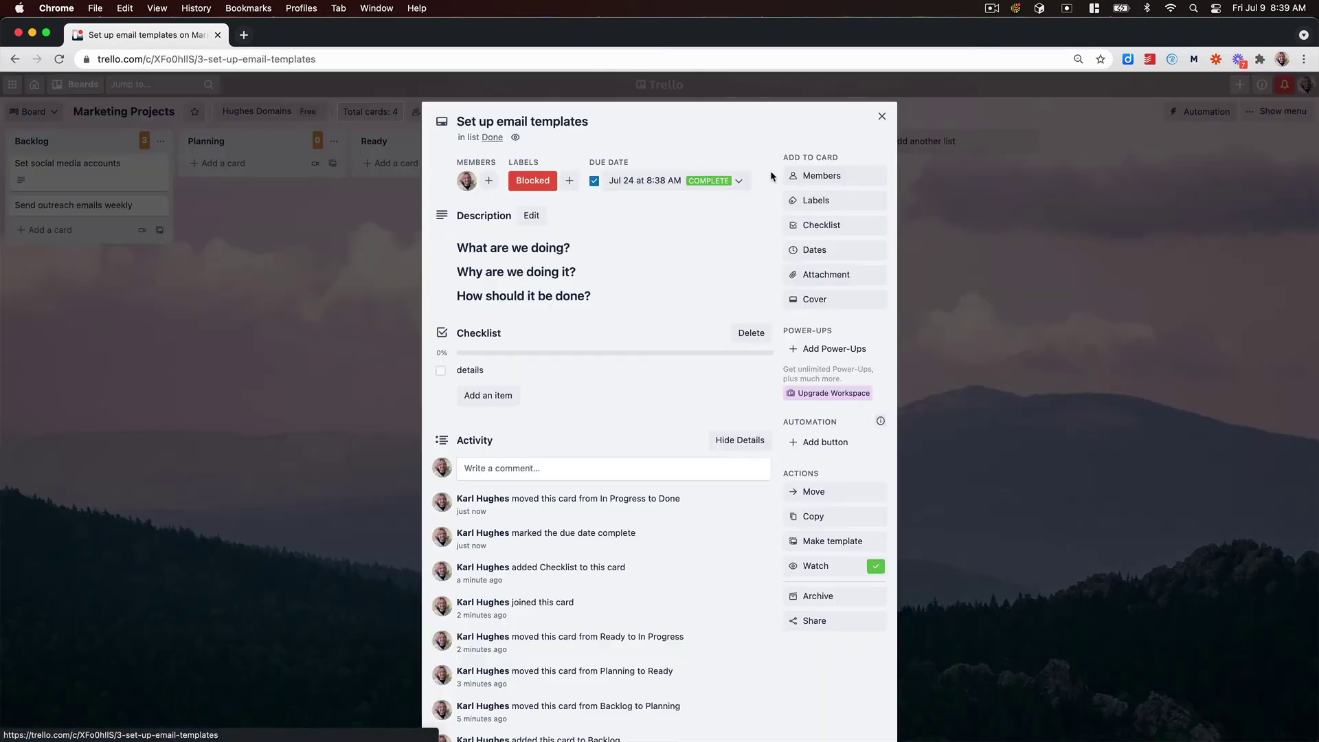
{"action": "left_click", "coordinate": [507, 471]}
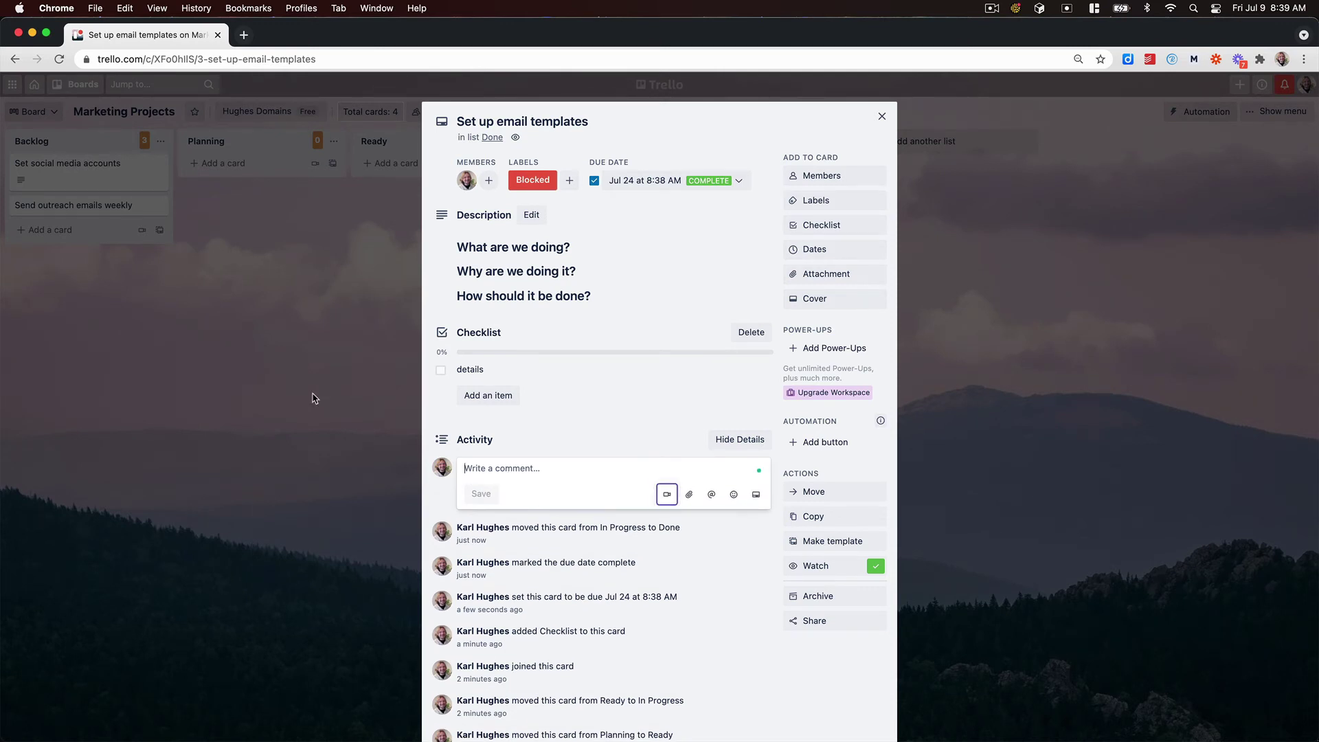
{"action": "type", "text": "@karll"}
{"action": "key", "text": "Return"}
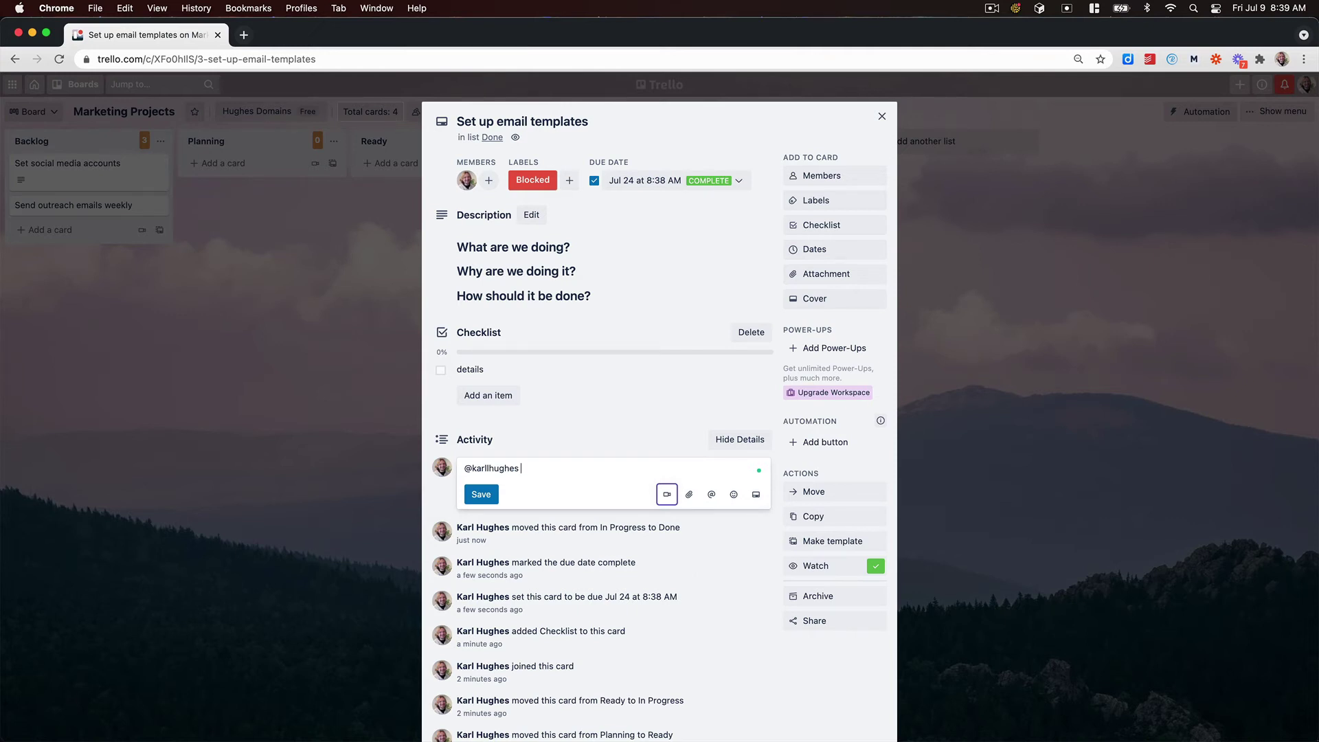
{"action": "type", "text": "thi"}
{"action": "key", "text": "BackSpace"}
{"action": "key", "text": "BackSpace"}
{"action": "type", "text": "his is complete, let m e"}
{"action": "key", "text": "BackSpace"}
{"action": "key", "text": "BackSpace"}
{"action": "type", "text": "e know if you have "}
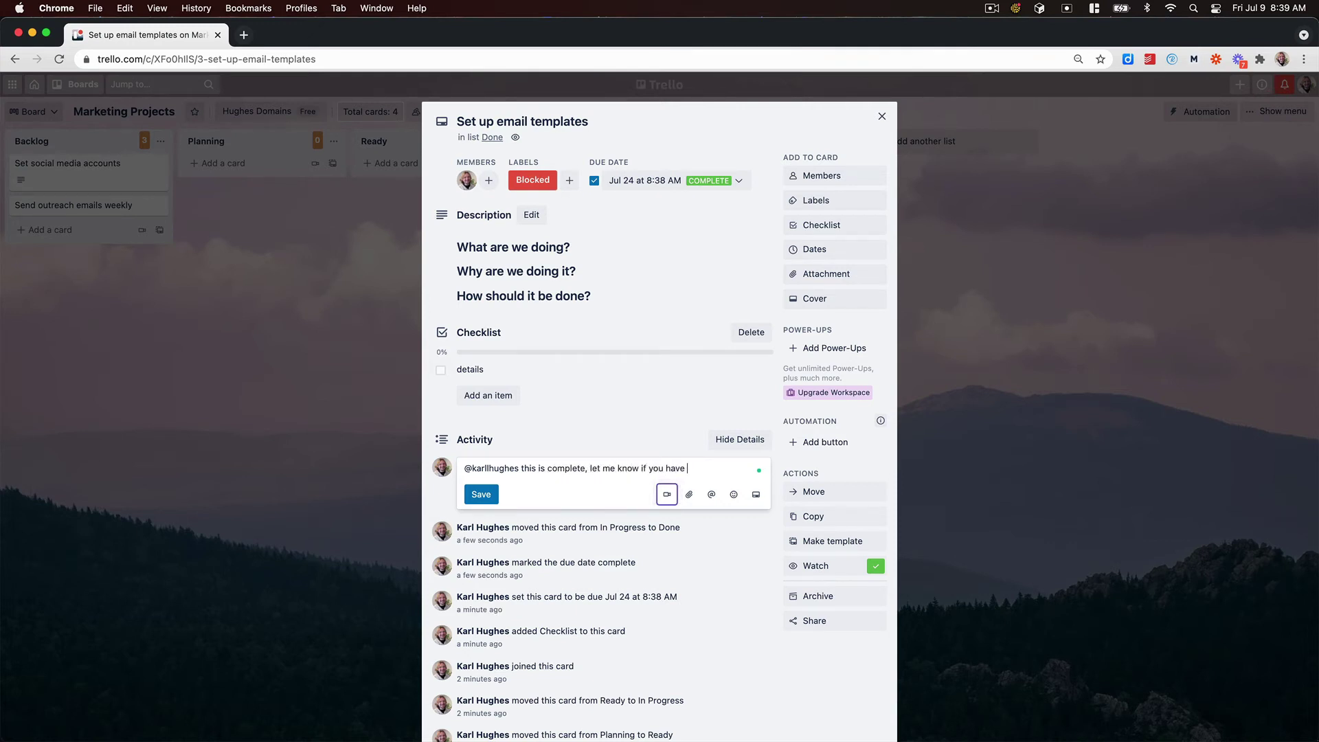
{"action": "type", "text": "feedback"}
{"action": "key", "text": "ctrl+Return"}
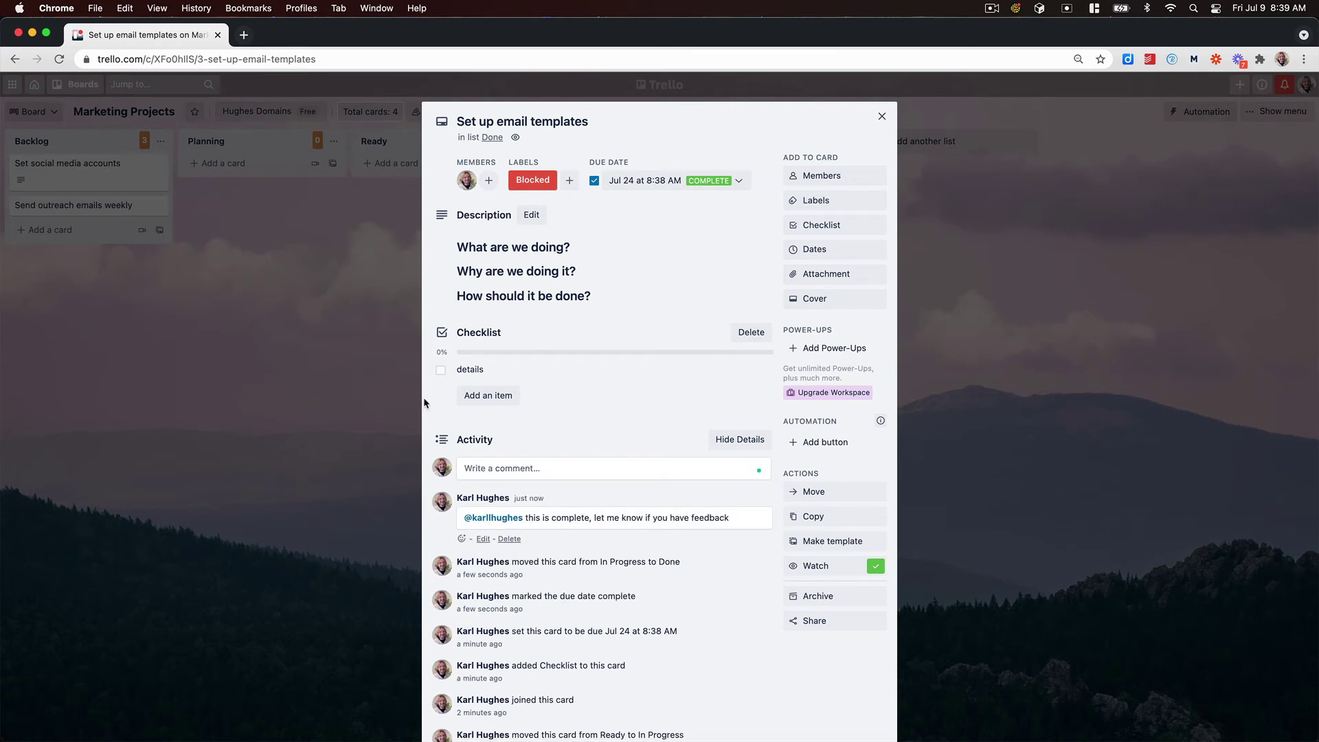
Create an In Review list before Done and move the email templates card into it
{"action": "left_click", "coordinate": [397, 394]}
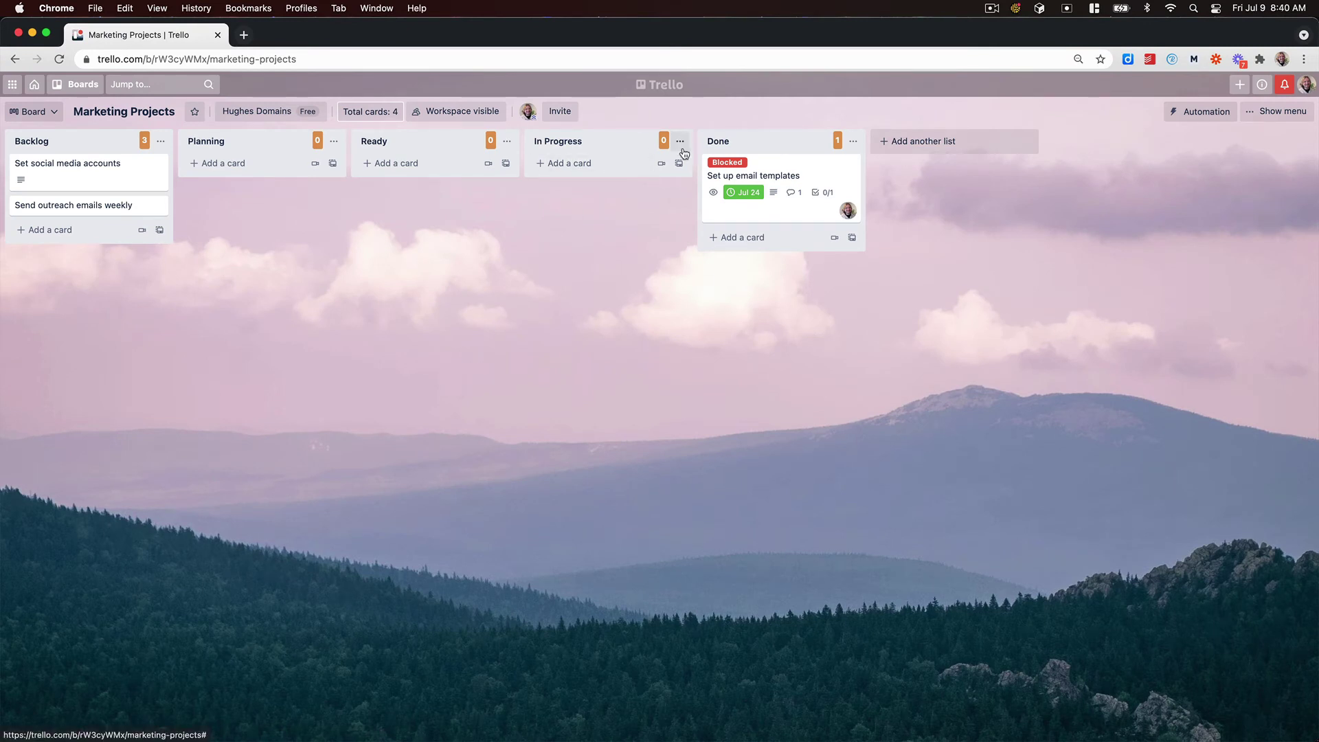
{"action": "left_click", "coordinate": [940, 146]}
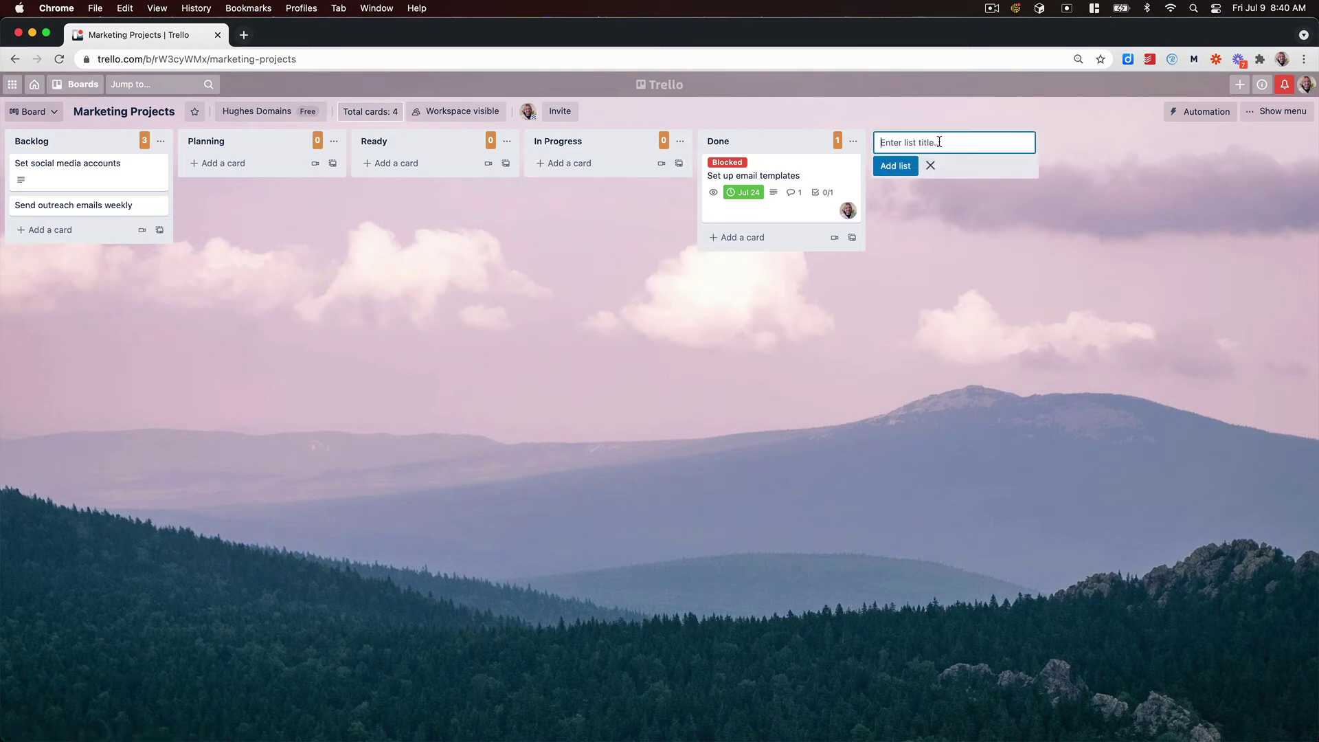
{"action": "type", "text": "In Reviews"}
{"action": "key", "text": "Return"}
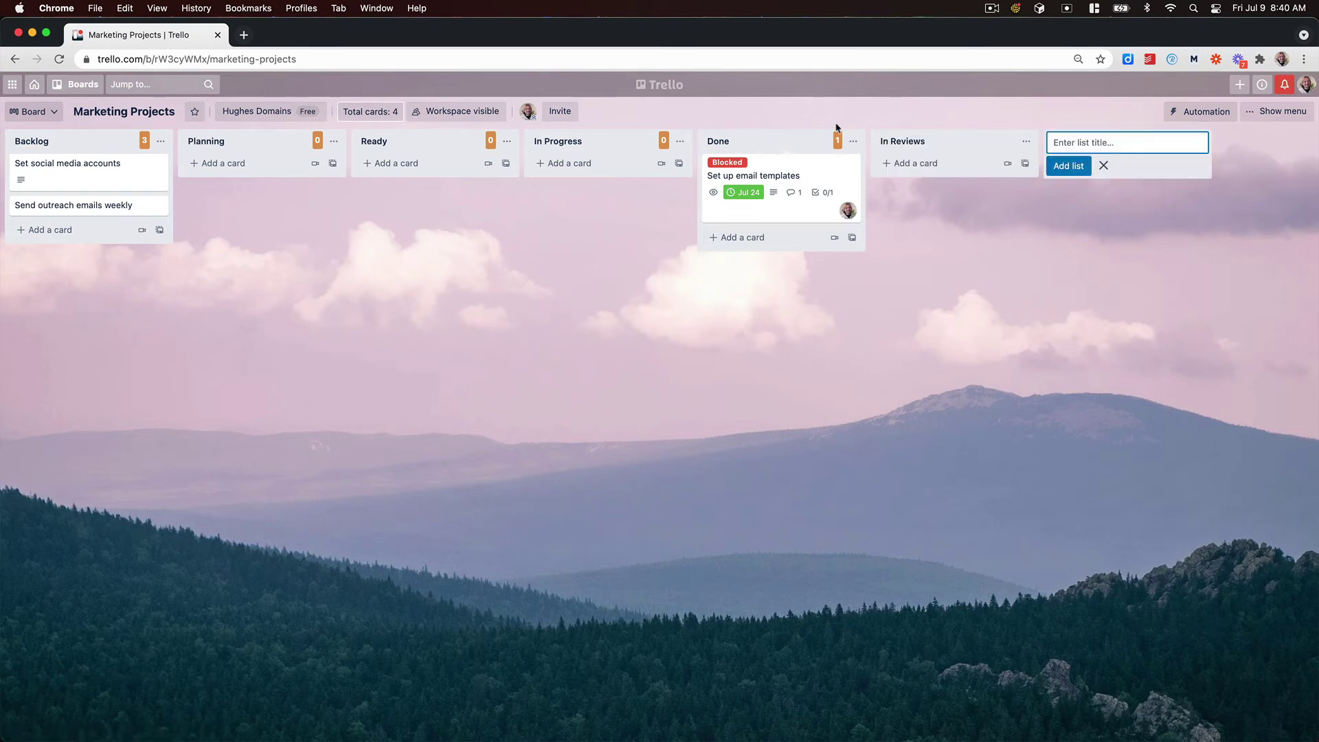
{"action": "left_click", "coordinate": [928, 141]}
{"action": "key", "text": "BackSpace"}
{"action": "key", "text": "Return"}
{"action": "left_click_drag", "start_coordinate": [912, 141], "coordinate": [721, 142]}
{"action": "mouse_move", "coordinate": [893, 176]}
{"action": "left_mouse_down"}
{"action": "mouse_move", "coordinate": [746, 177]}
{"action": "mouse_move", "coordinate": [886, 206]}
{"action": "mouse_move", "coordinate": [914, 178]}
{"action": "left_mouse_up"}
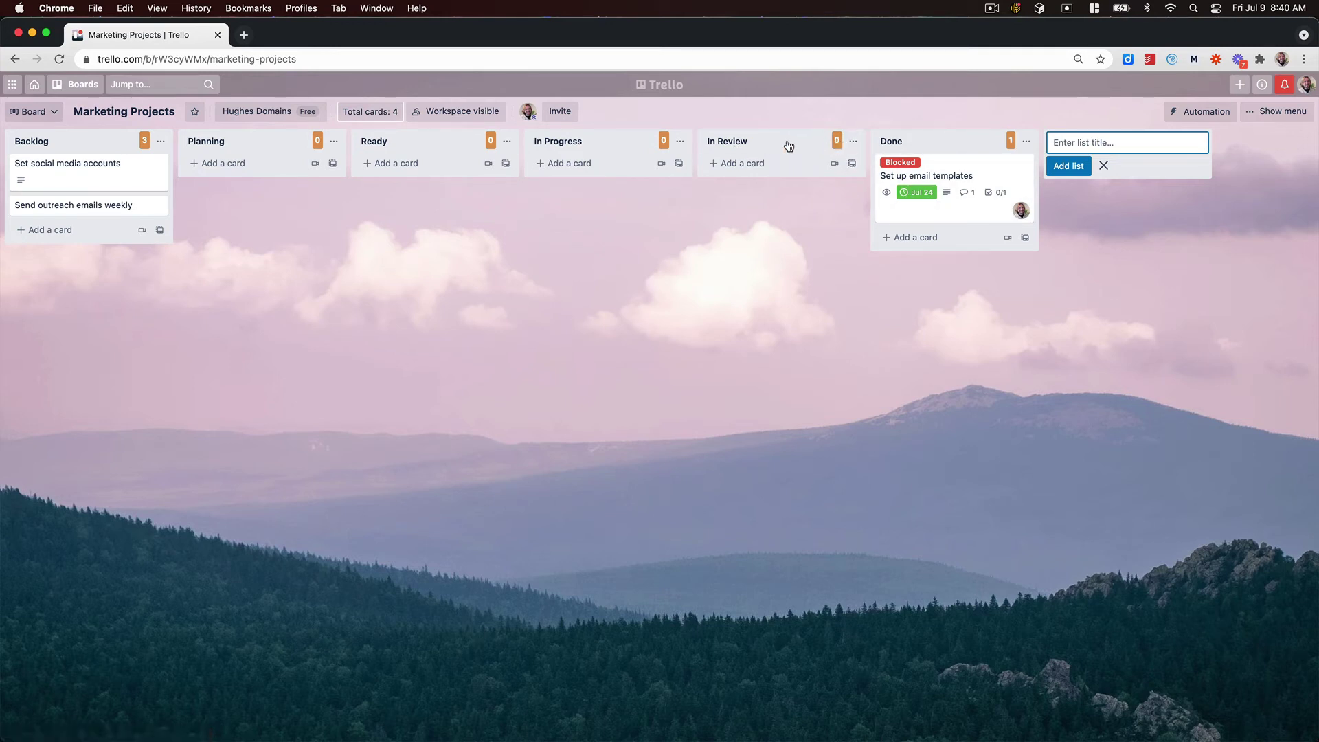
Archive the In Review list from its actions menu
{"action": "left_click", "coordinate": [838, 297]}
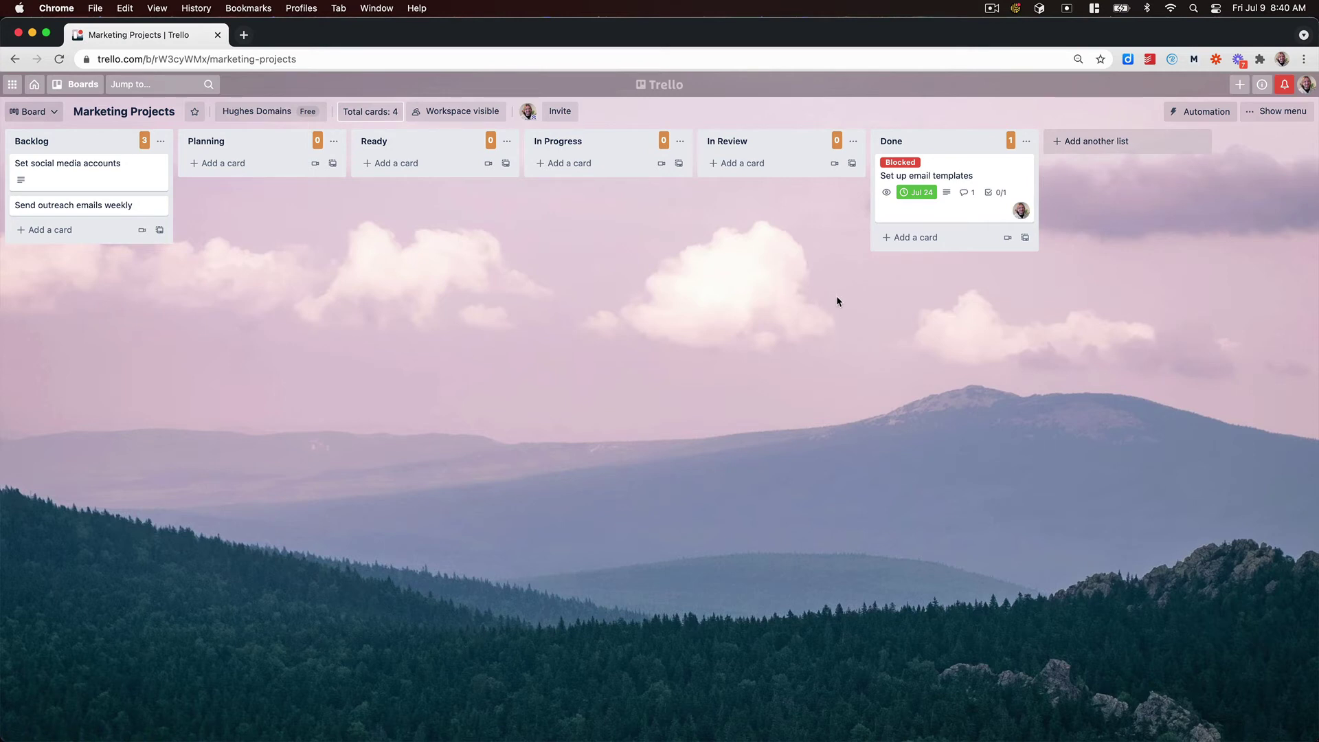
{"action": "left_click", "coordinate": [853, 141]}
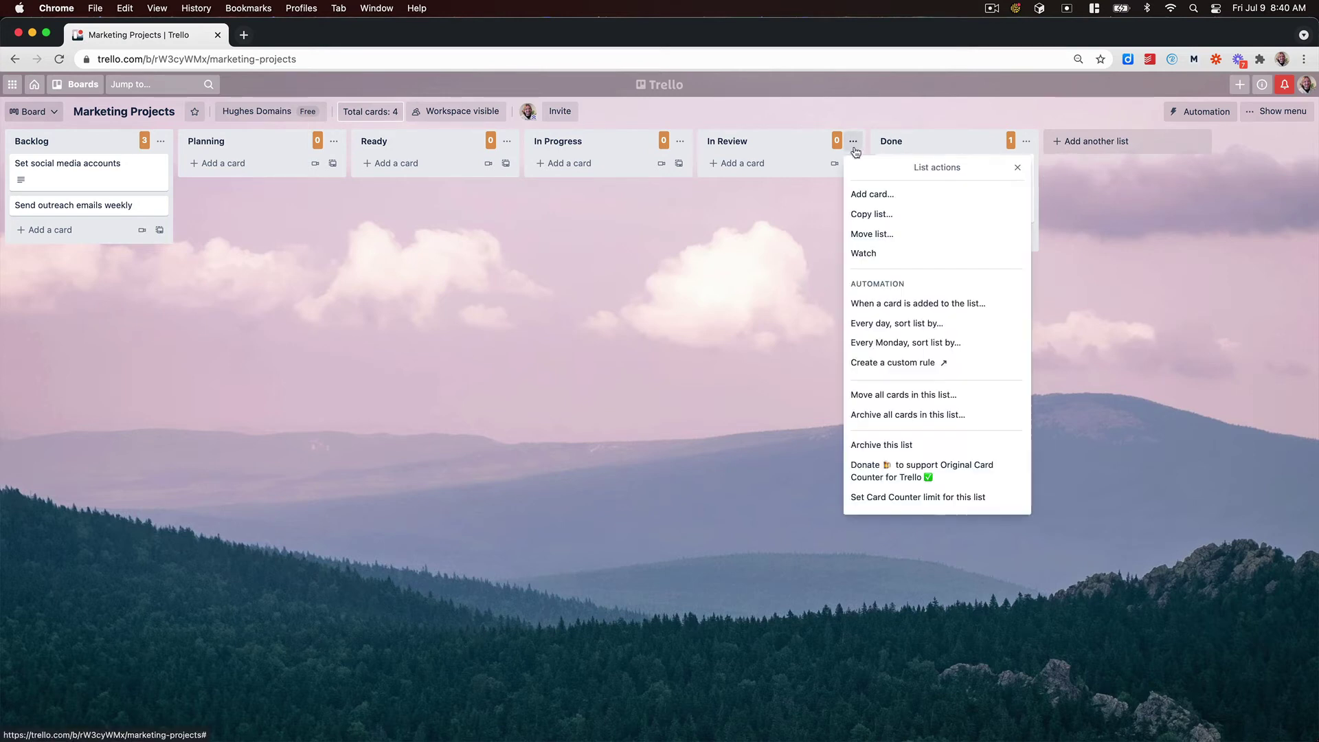
{"action": "left_click", "coordinate": [891, 447]}
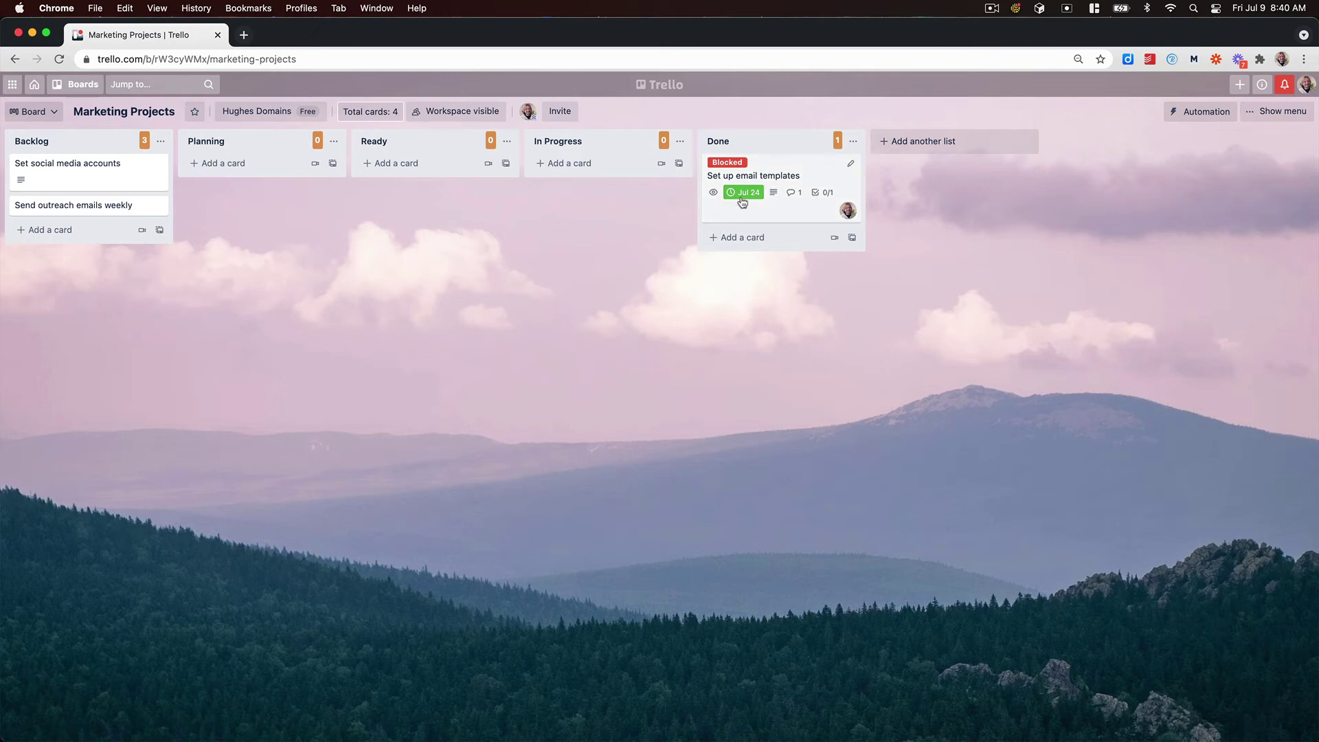
Open the Set up email templates card and remove its Blocked label
{"action": "left_click", "coordinate": [761, 176]}
{"action": "scroll", "coordinate": [612, 303], "scroll_direction": "down", "scroll_amount": 1}
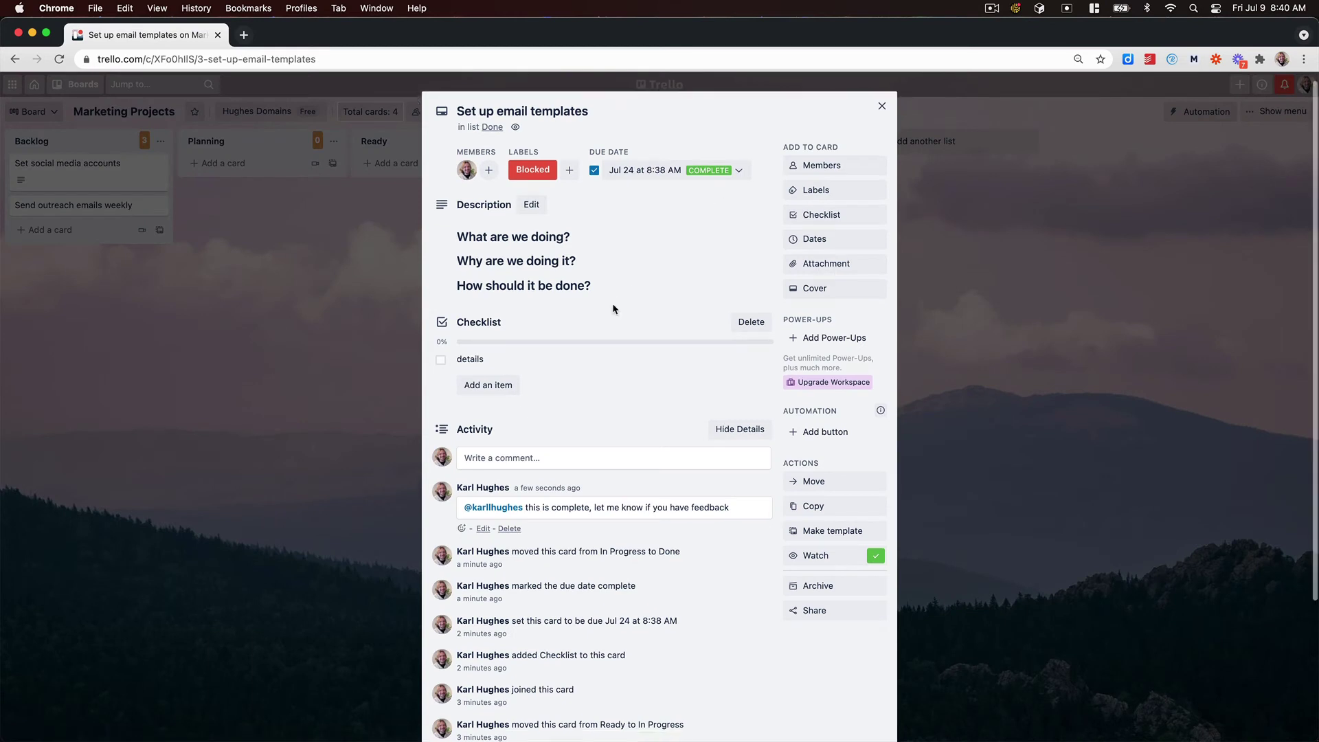
{"action": "scroll", "coordinate": [515, 430], "scroll_direction": "down", "scroll_amount": 1}
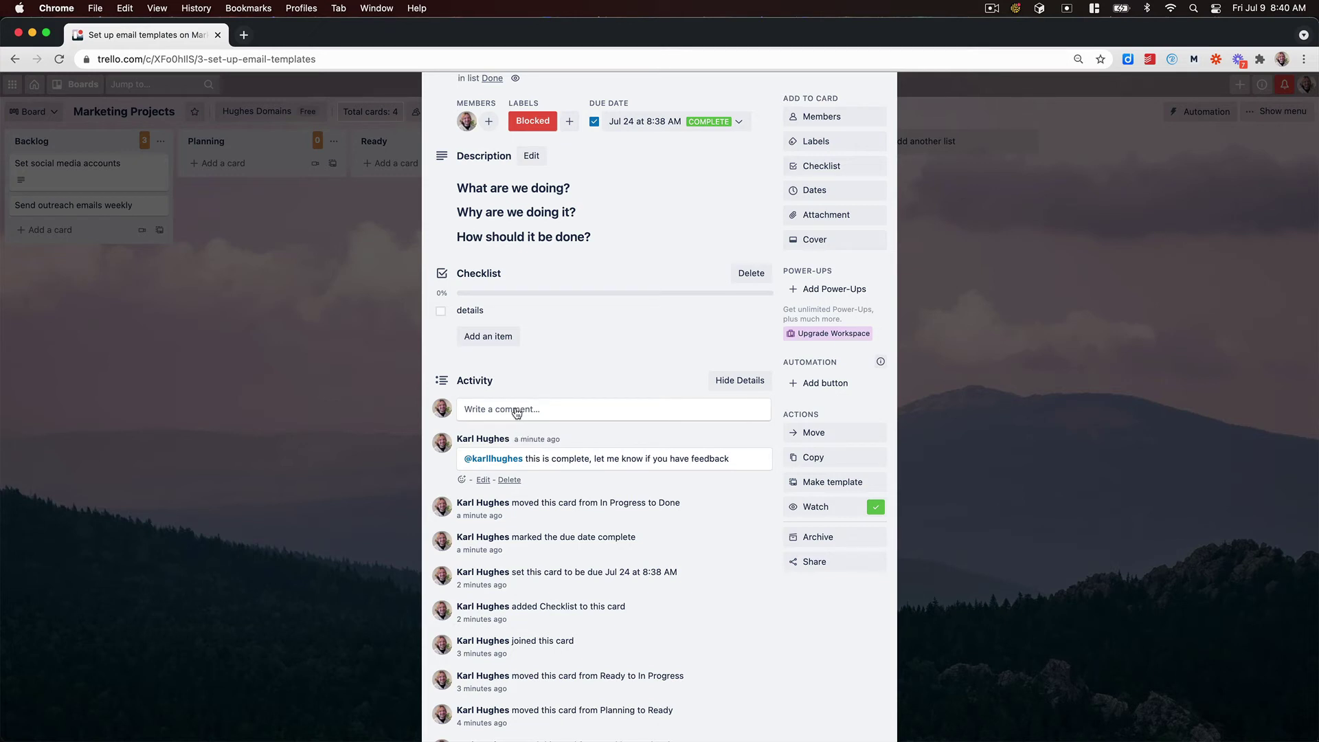
{"action": "scroll", "coordinate": [519, 416], "scroll_direction": "up", "scroll_amount": 3}
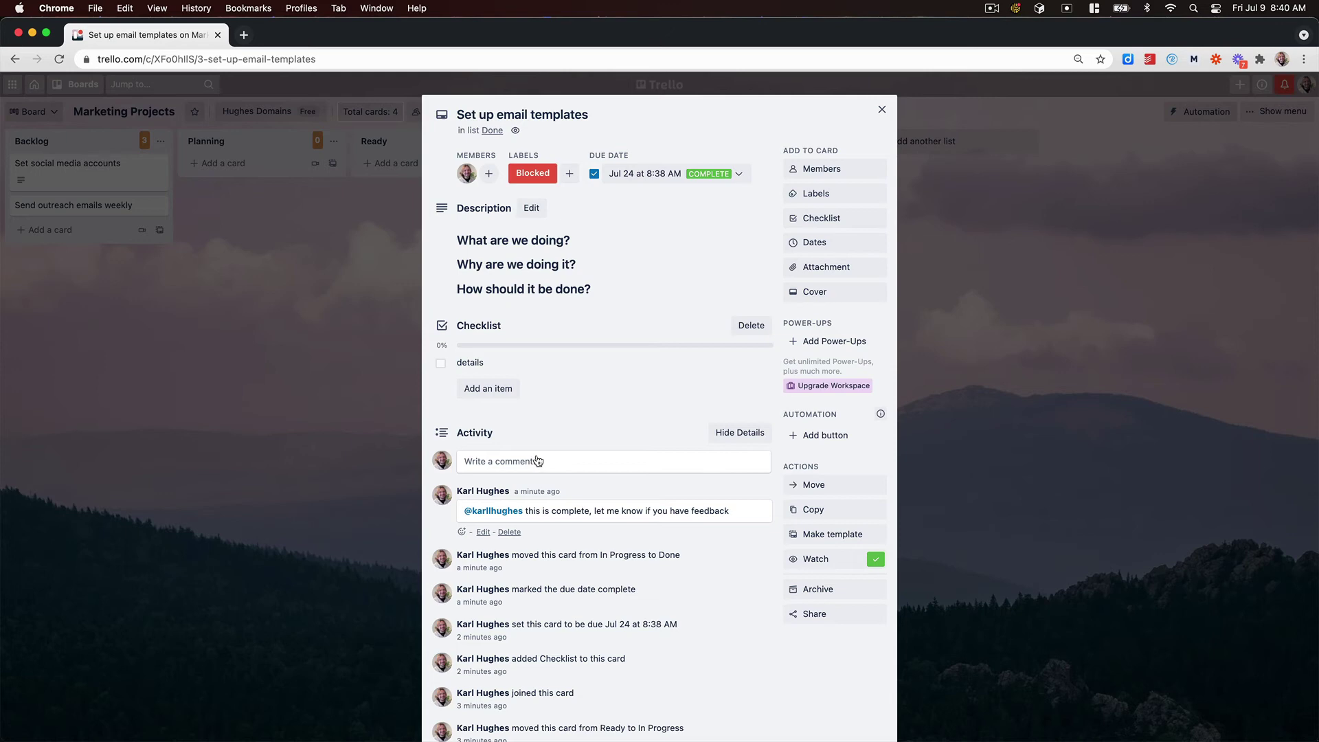
{"action": "scroll", "coordinate": [533, 457], "scroll_direction": "down", "scroll_amount": 5}
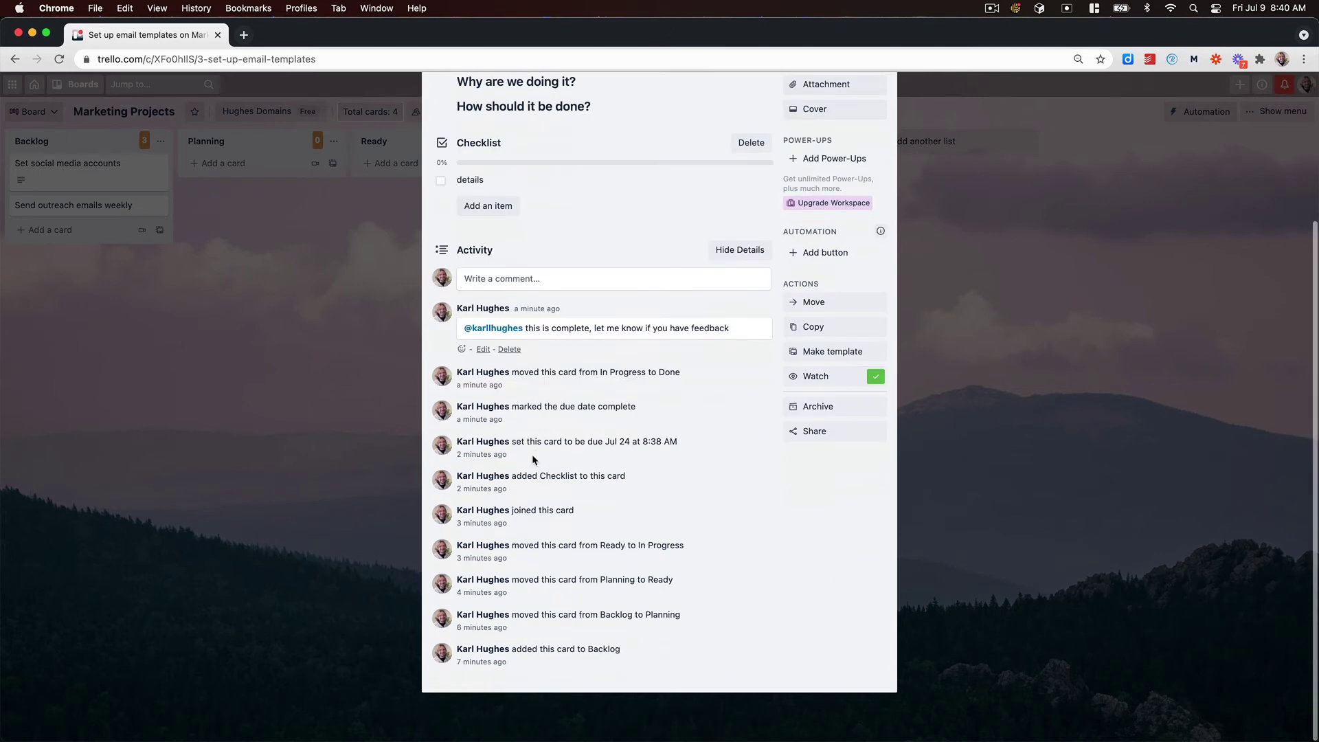
{"action": "left_click", "coordinate": [554, 282]}
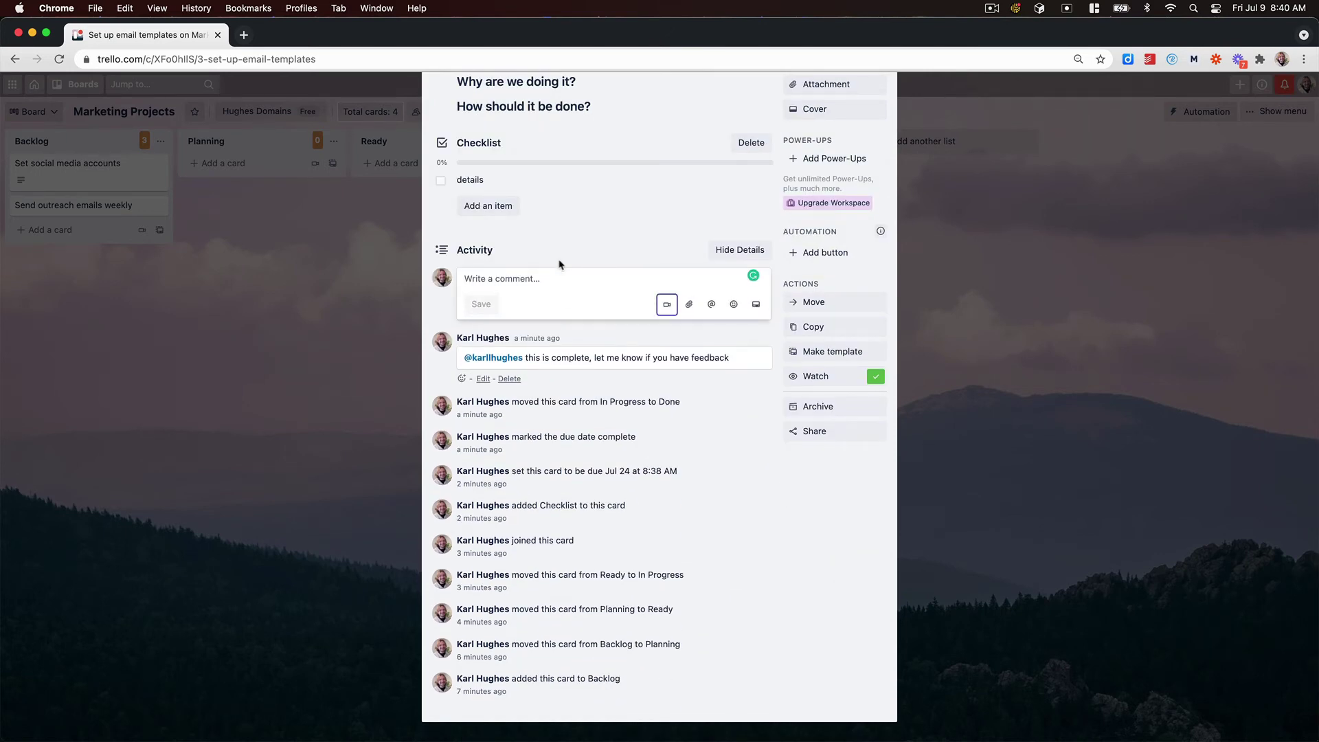
{"action": "left_click", "coordinate": [555, 247]}
{"action": "scroll", "coordinate": [522, 271], "scroll_direction": "up", "scroll_amount": 3}
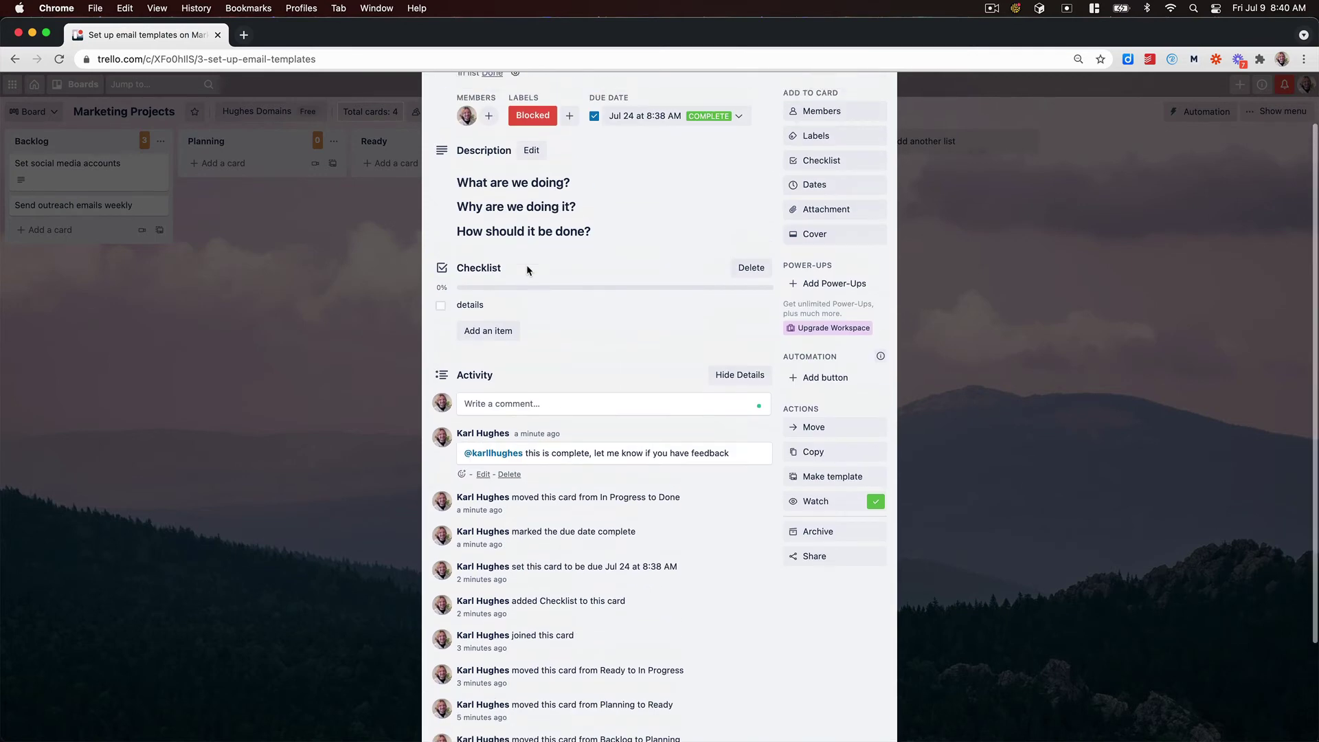
{"action": "left_click", "coordinate": [532, 116]}
{"action": "left_click", "coordinate": [558, 283]}
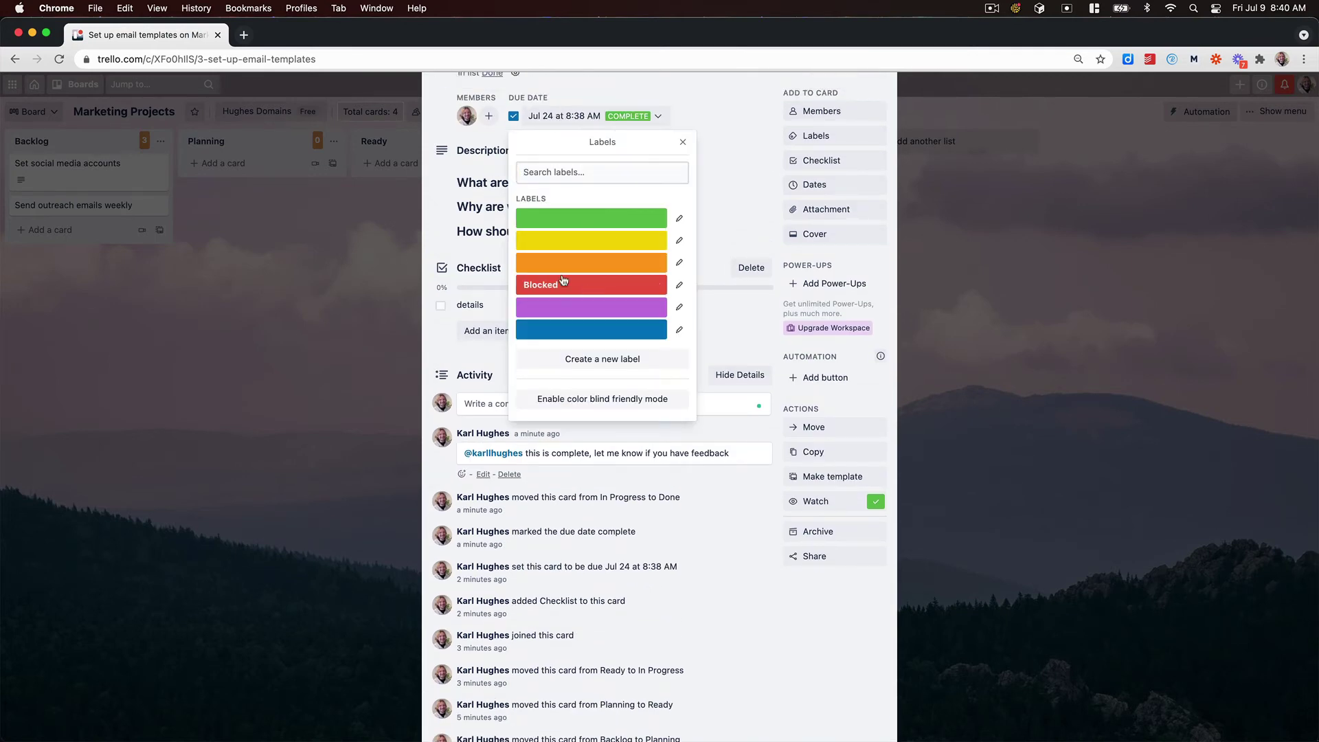
{"action": "left_click", "coordinate": [427, 179]}
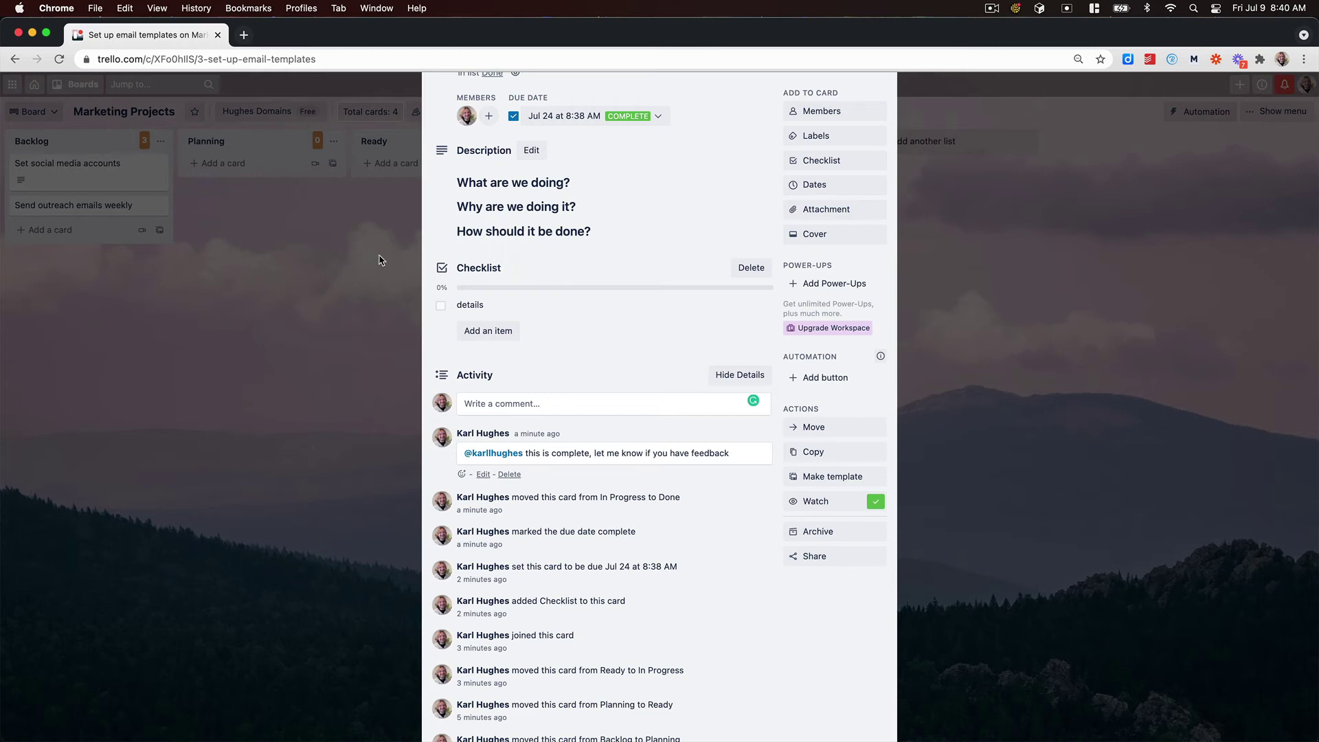
{"action": "scroll", "coordinate": [450, 273], "scroll_direction": "up", "scroll_amount": 3}
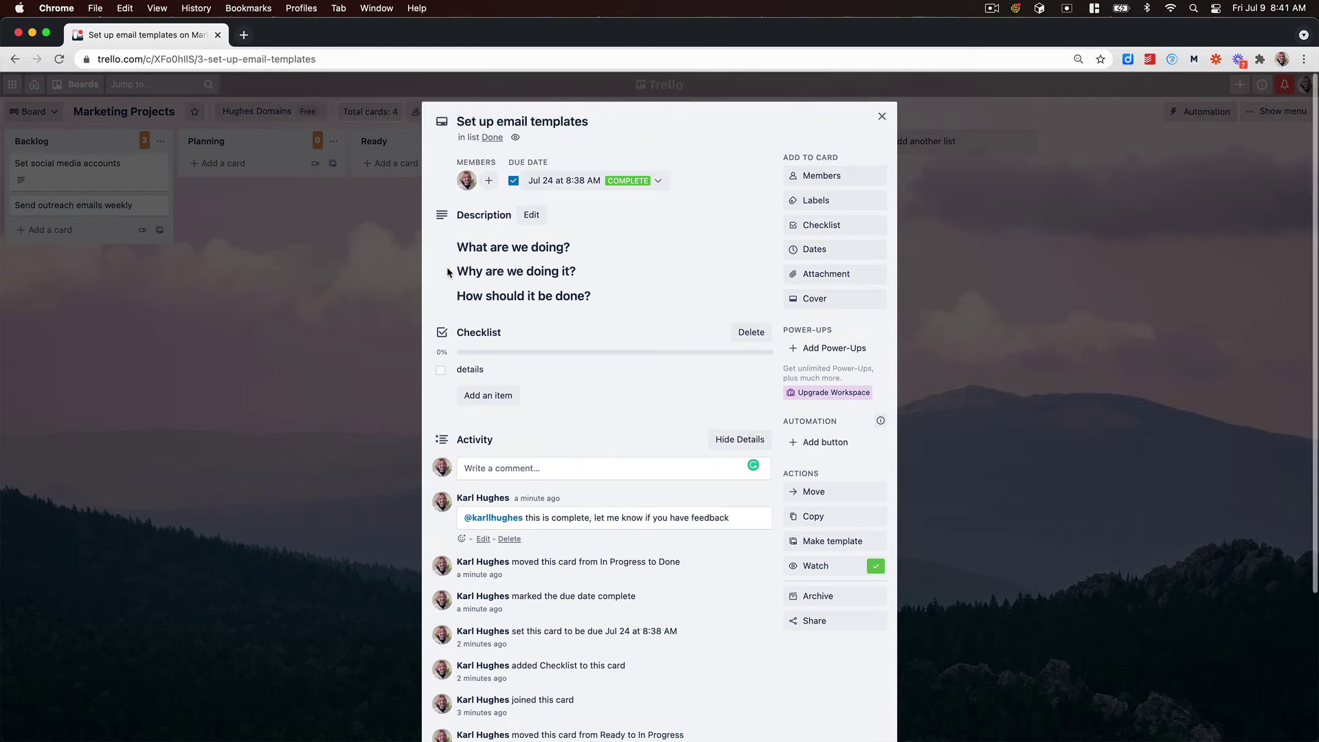
Close the Set up email templates card to show the Marketing Projects board
{"action": "left_click", "coordinate": [396, 289]}
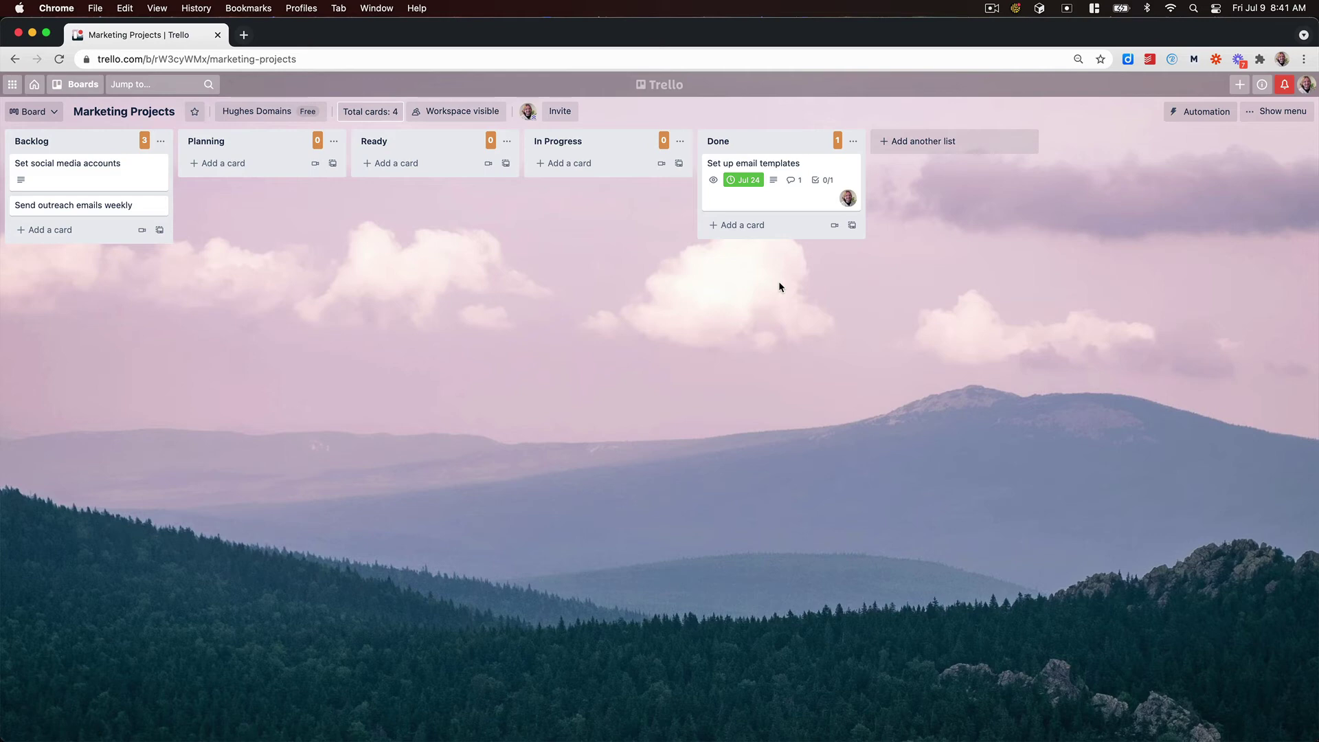
Set the card's start date to July 9 (Jul 9–Jul 24), then try dating its checklist item
{"action": "left_click", "coordinate": [791, 190]}
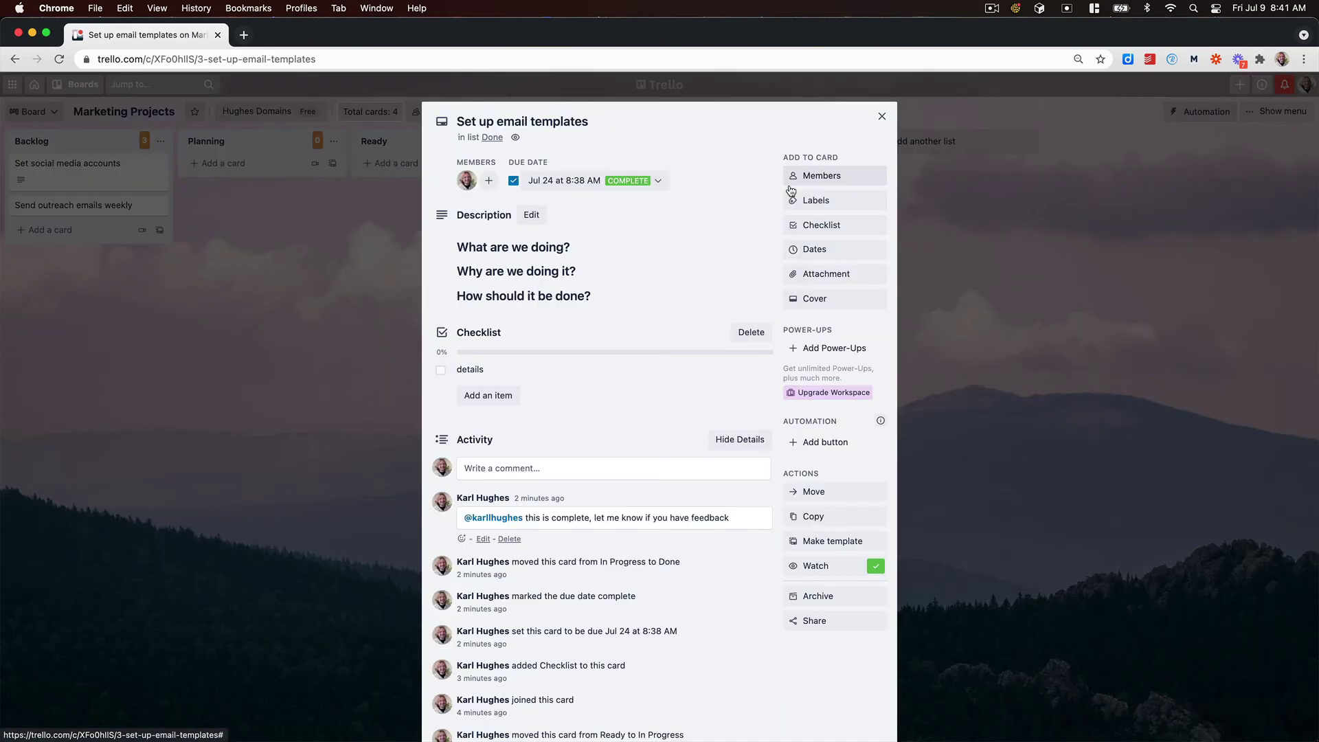
{"action": "left_click", "coordinate": [832, 250]}
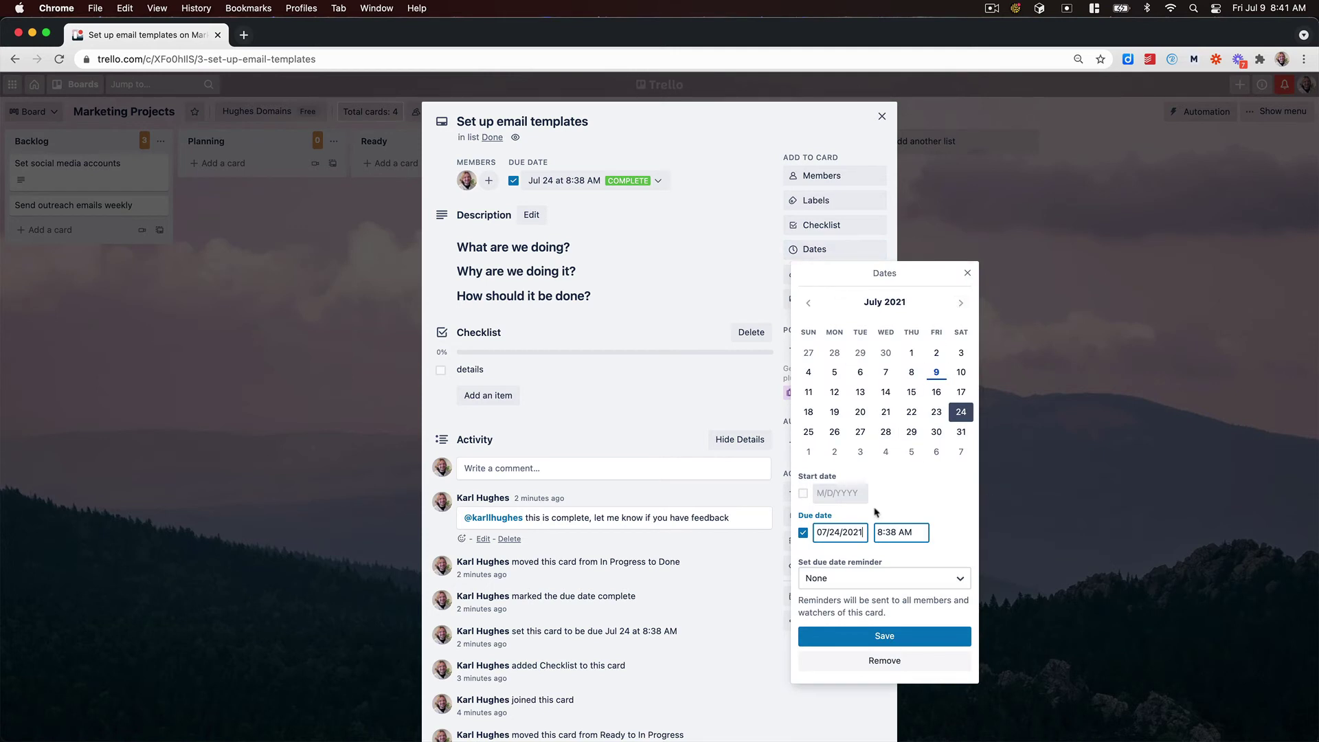
{"action": "left_click", "coordinate": [803, 494]}
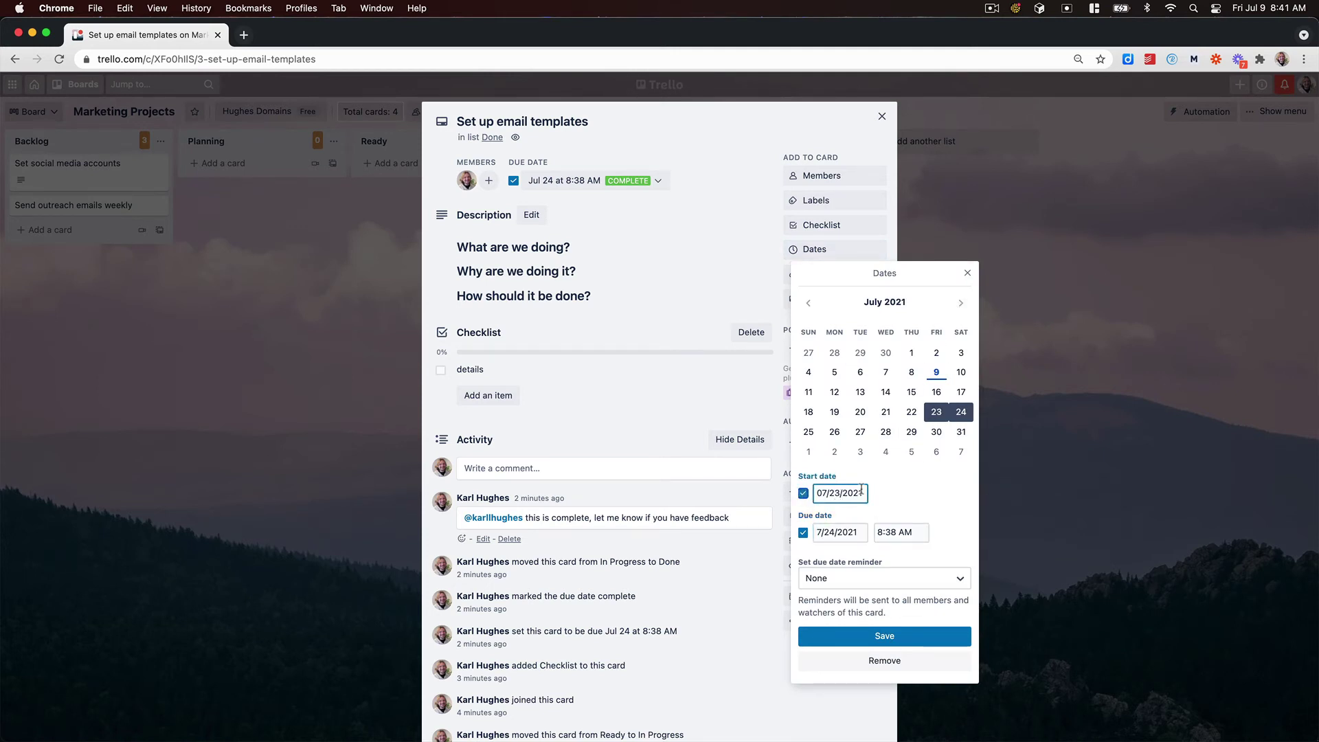
{"action": "left_click", "coordinate": [934, 374]}
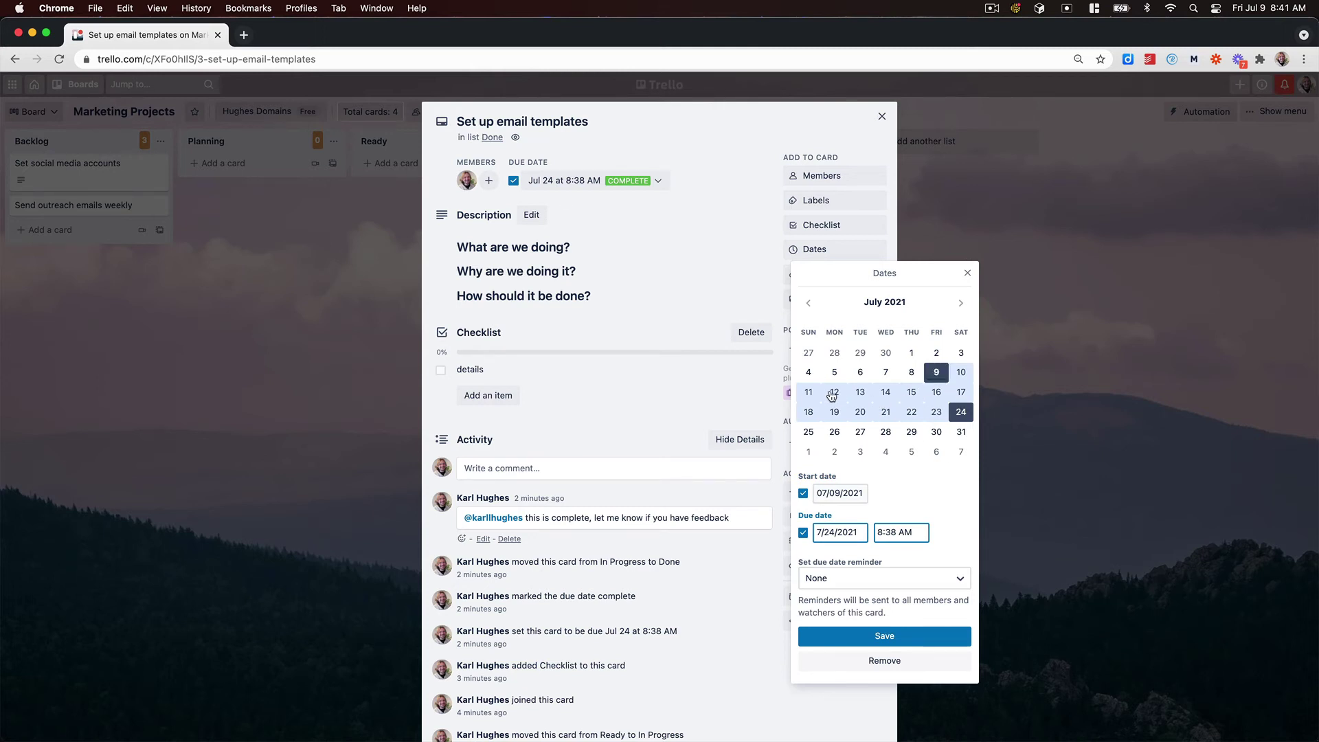
{"action": "left_click", "coordinate": [900, 638]}
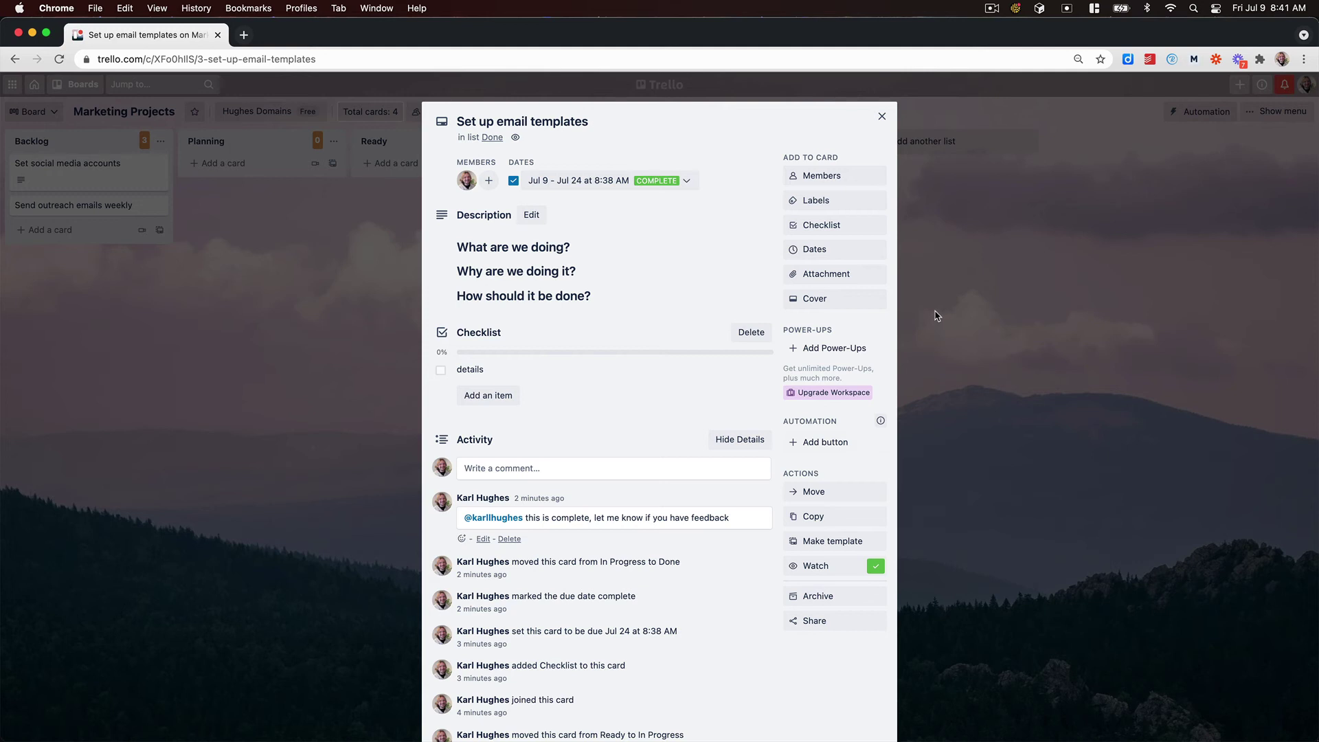
{"action": "left_click", "coordinate": [532, 373]}
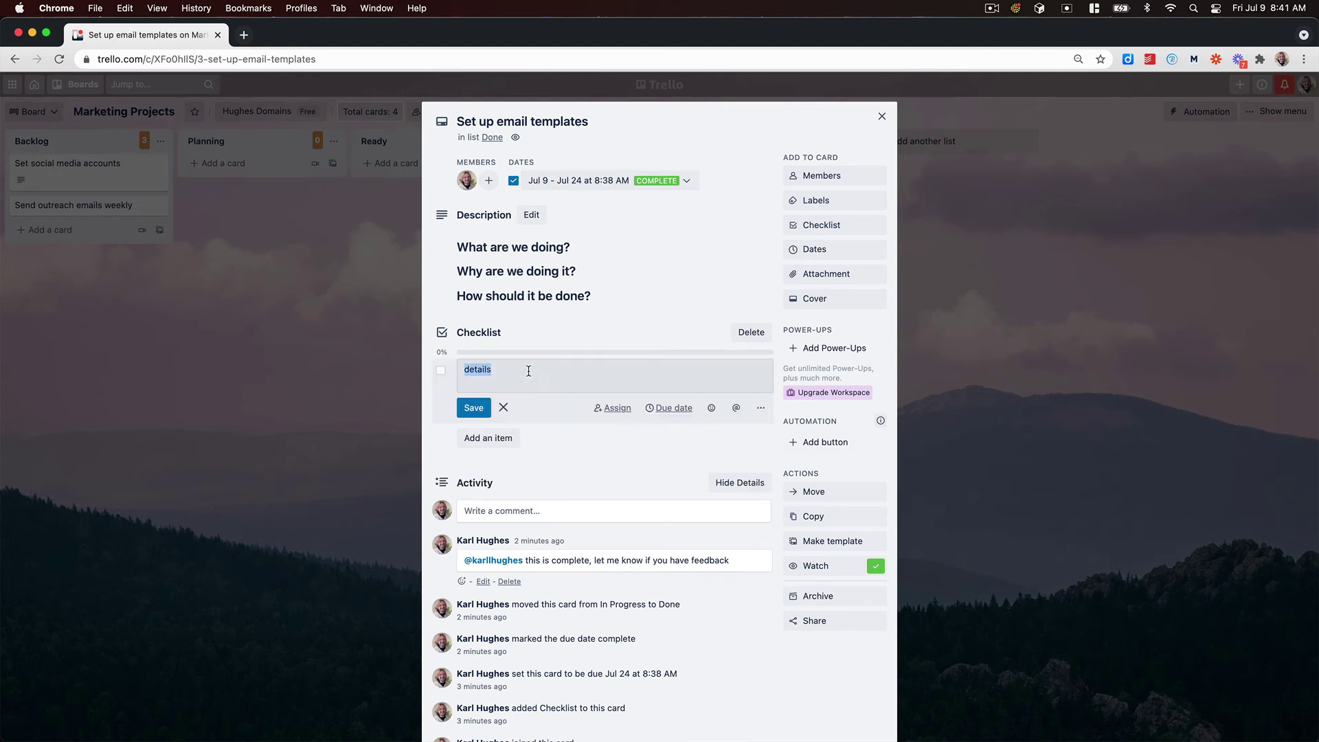
{"action": "left_click", "coordinate": [665, 409]}
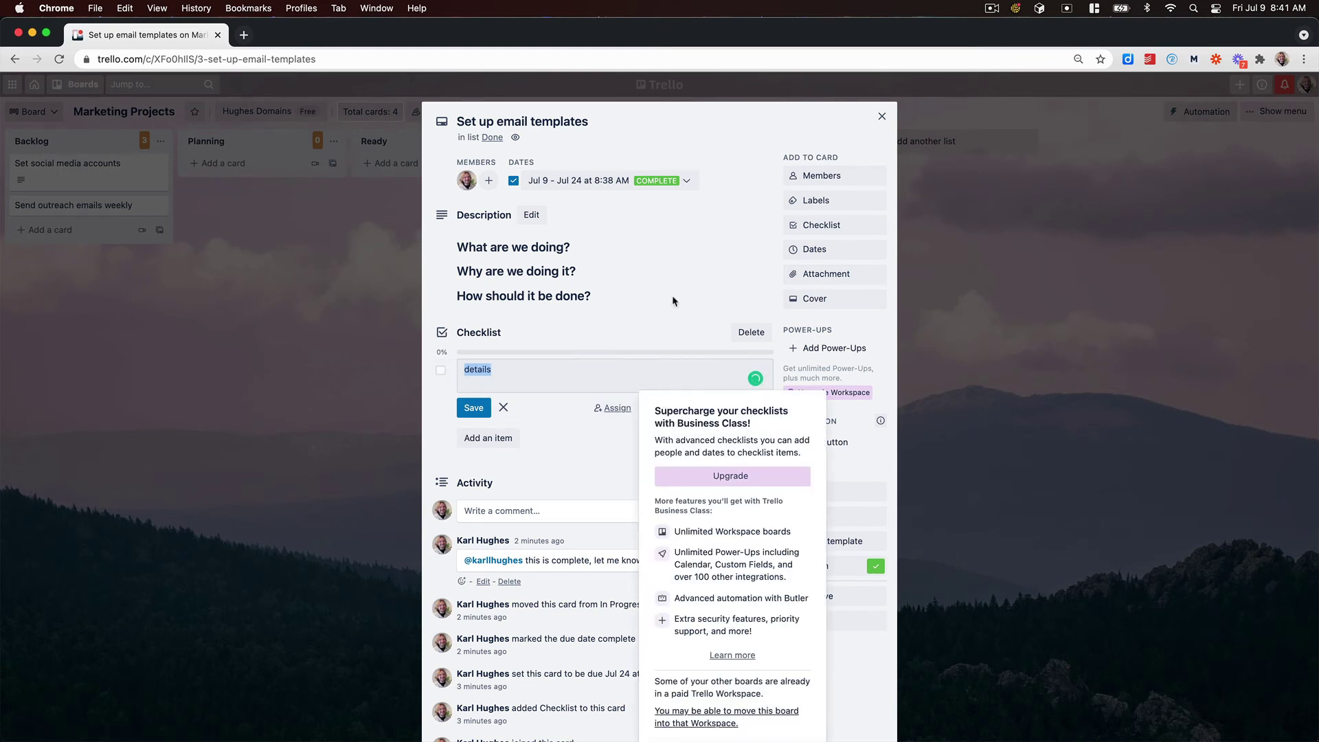
Dismiss the upgrade prompt and checklist editor, then close the card to the board
{"action": "left_click", "coordinate": [443, 310]}
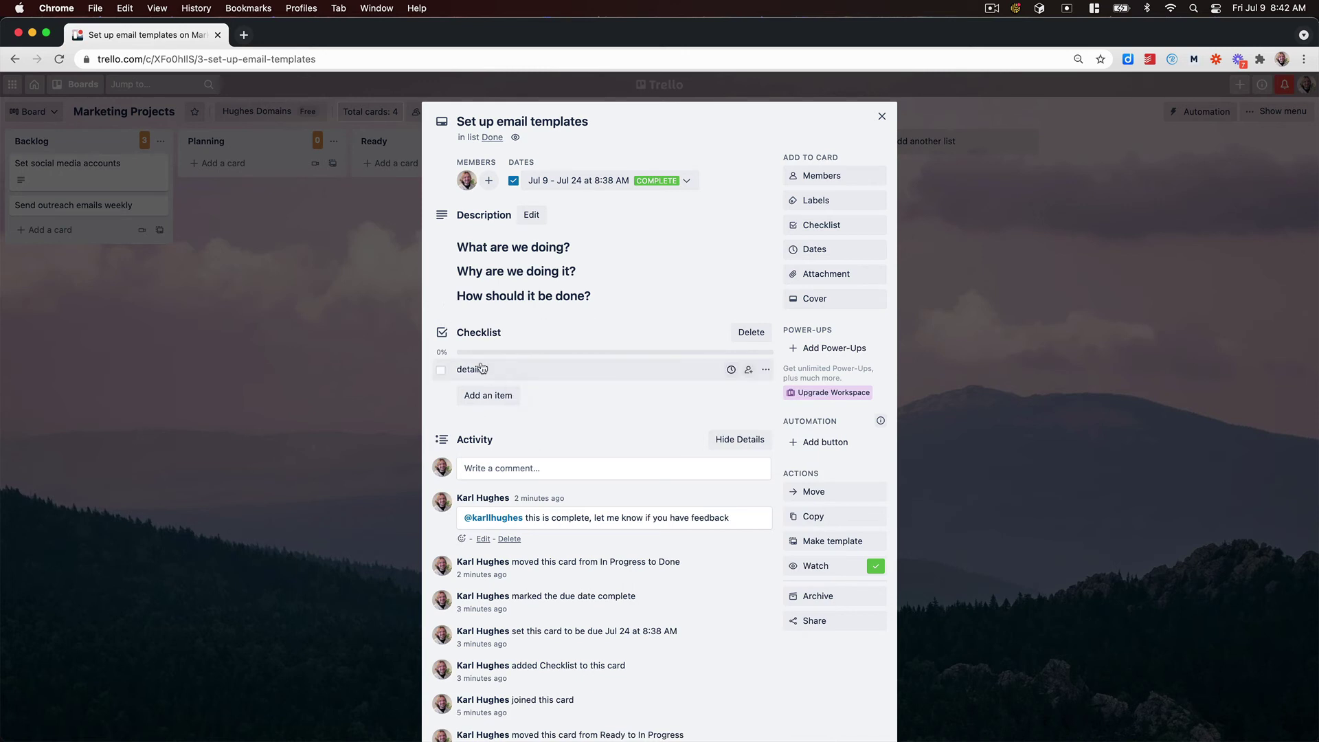
{"action": "left_click", "coordinate": [392, 295]}
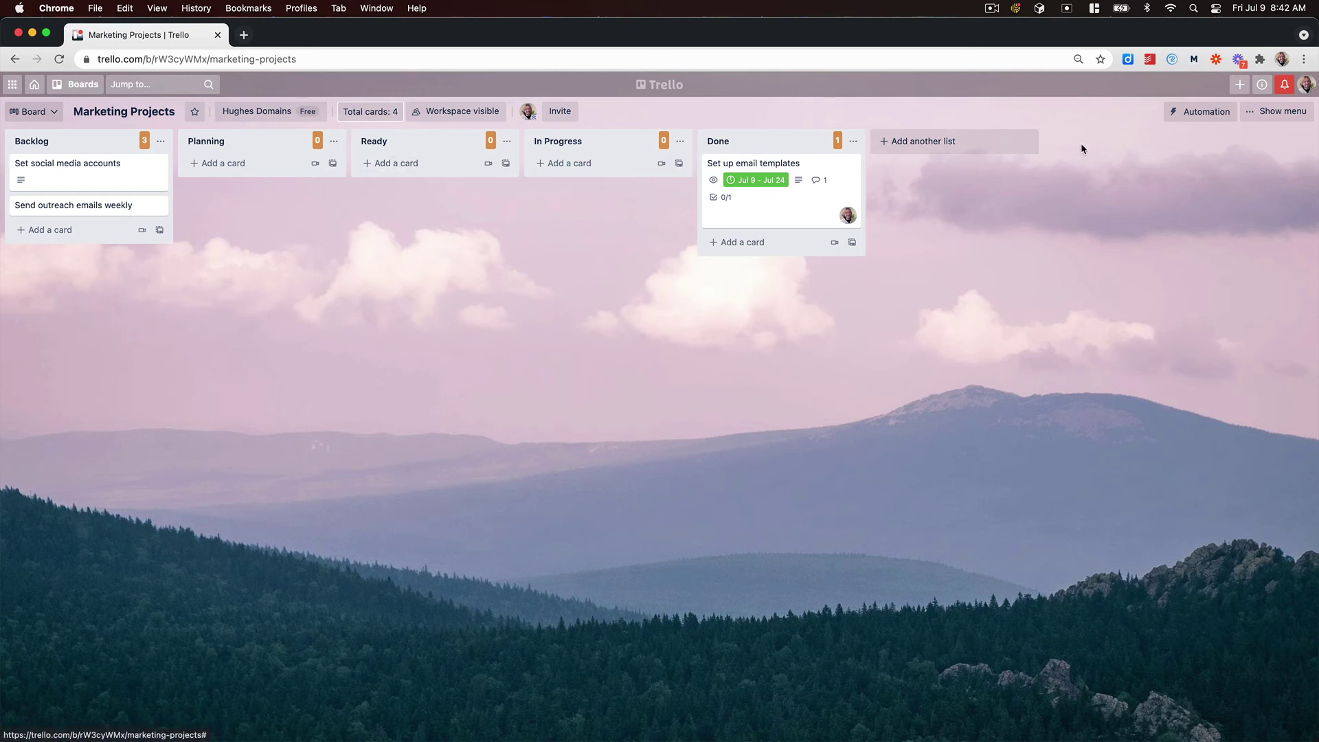
Add a new list named Recurring to the board
{"action": "left_click", "coordinate": [931, 145]}
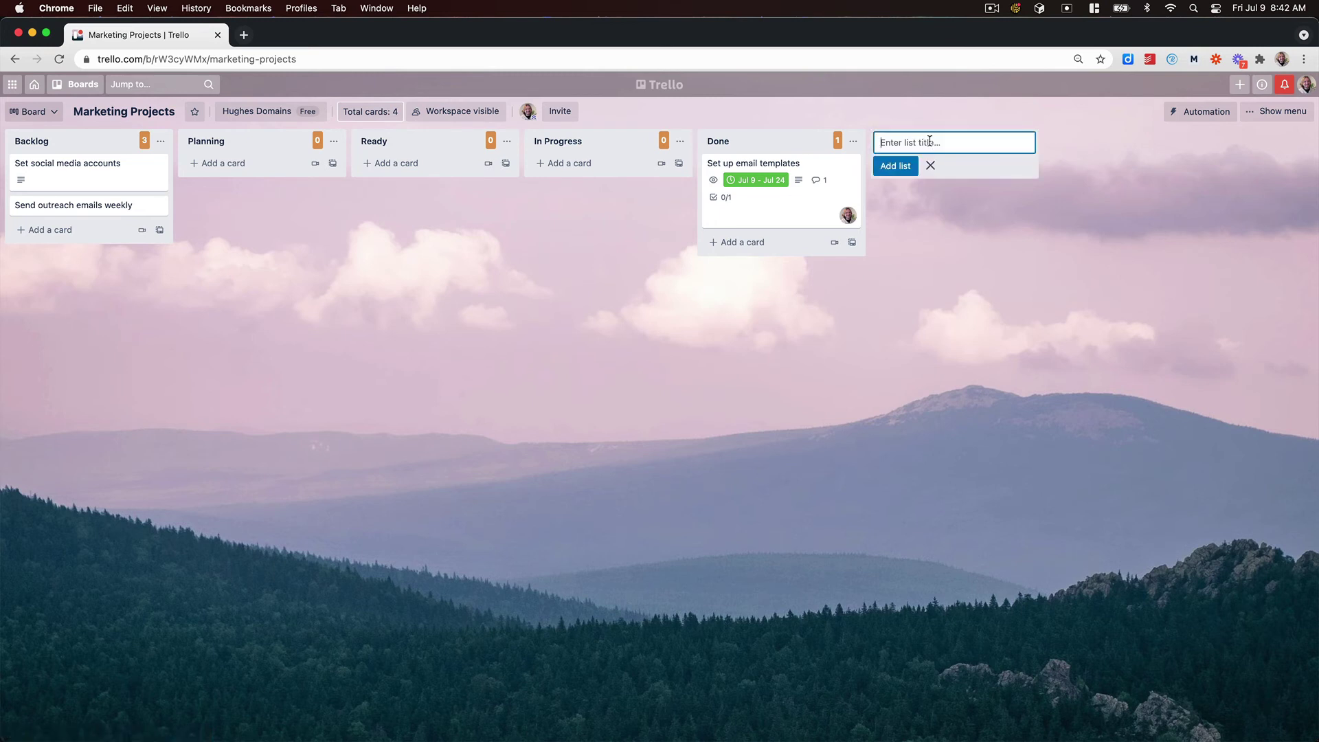
{"action": "type", "text": "Recurring"}
{"action": "key", "text": "Return"}
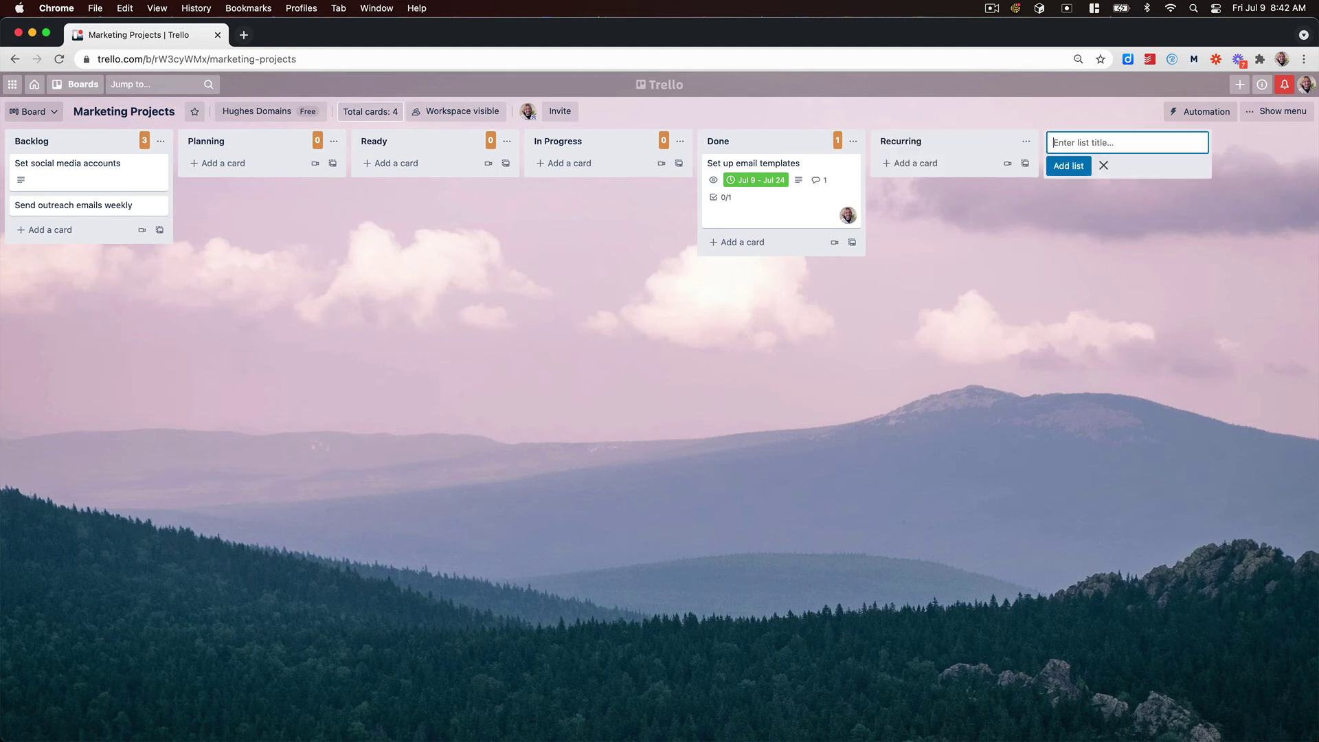
{"action": "key", "text": "Escape"}
Add a card titled 'Post a new link on Facebook' to the Recurring list
{"action": "left_click", "coordinate": [927, 164]}
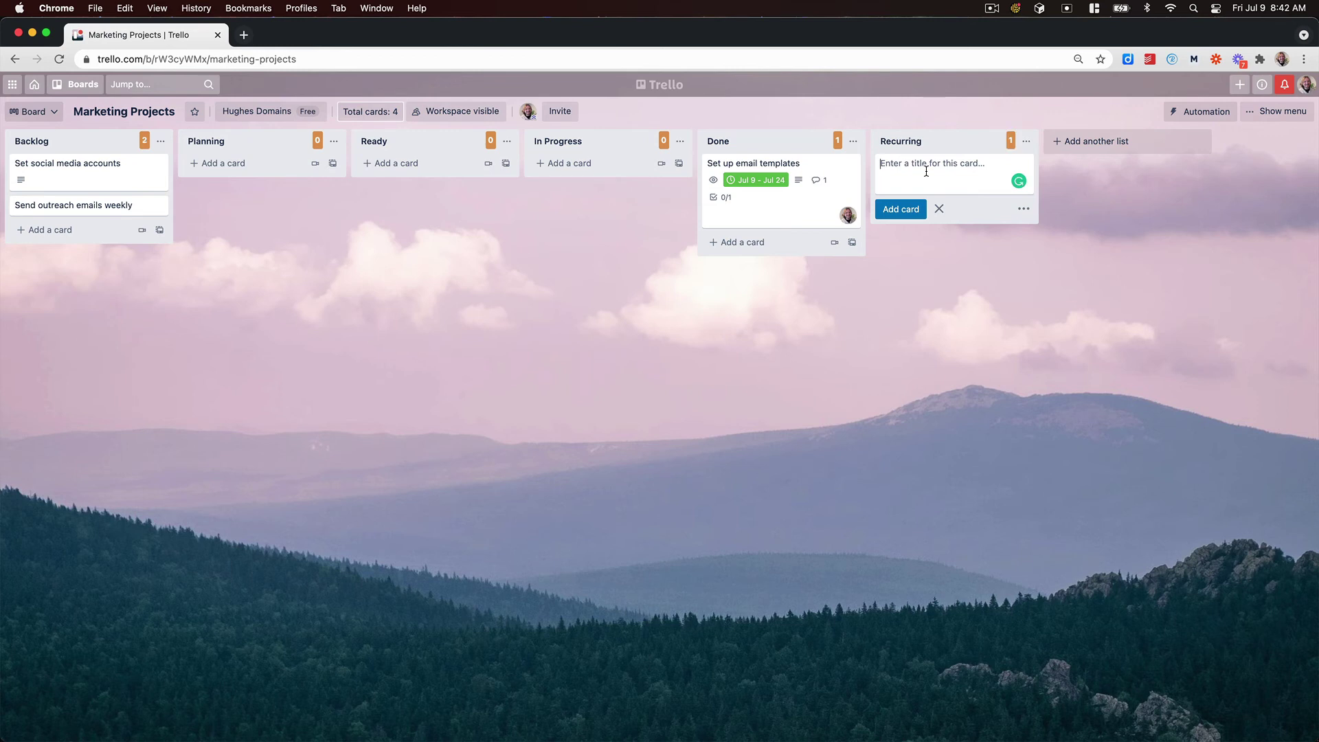
{"action": "type", "text": "Post a new link on Facebook"}
{"action": "key", "text": "Return"}
{"action": "key", "text": "Escape"}
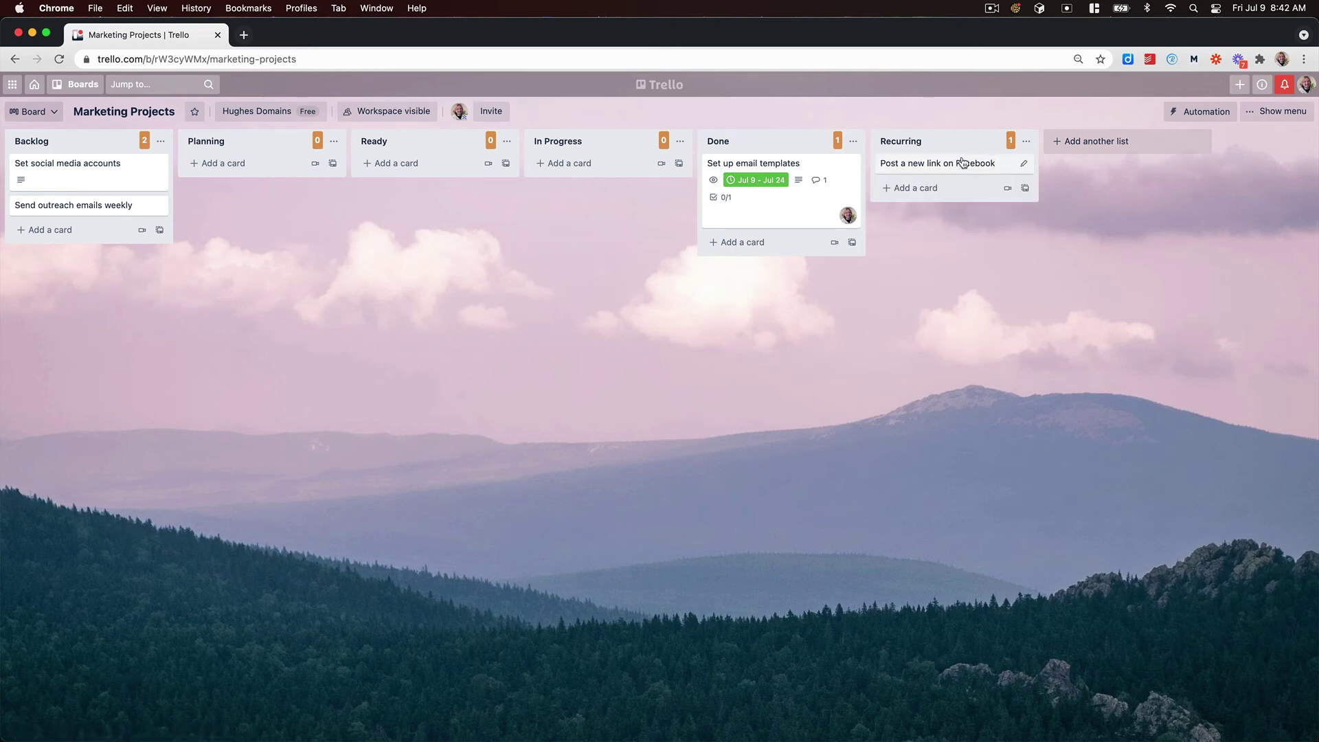
From the Facebook link card, search 'repea' and add the Card Repeater power-up
{"action": "left_click", "coordinate": [1002, 167]}
{"action": "left_click", "coordinate": [824, 347]}
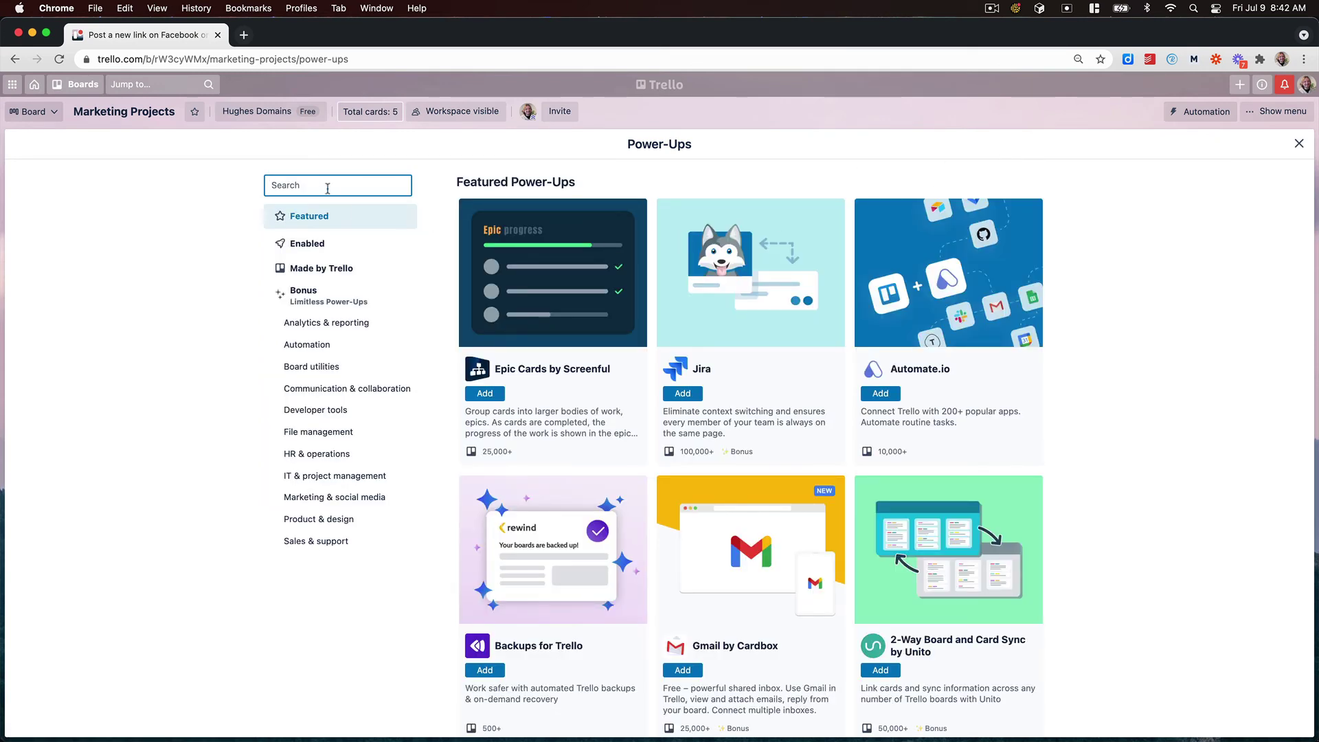
{"action": "type", "text": "repea"}
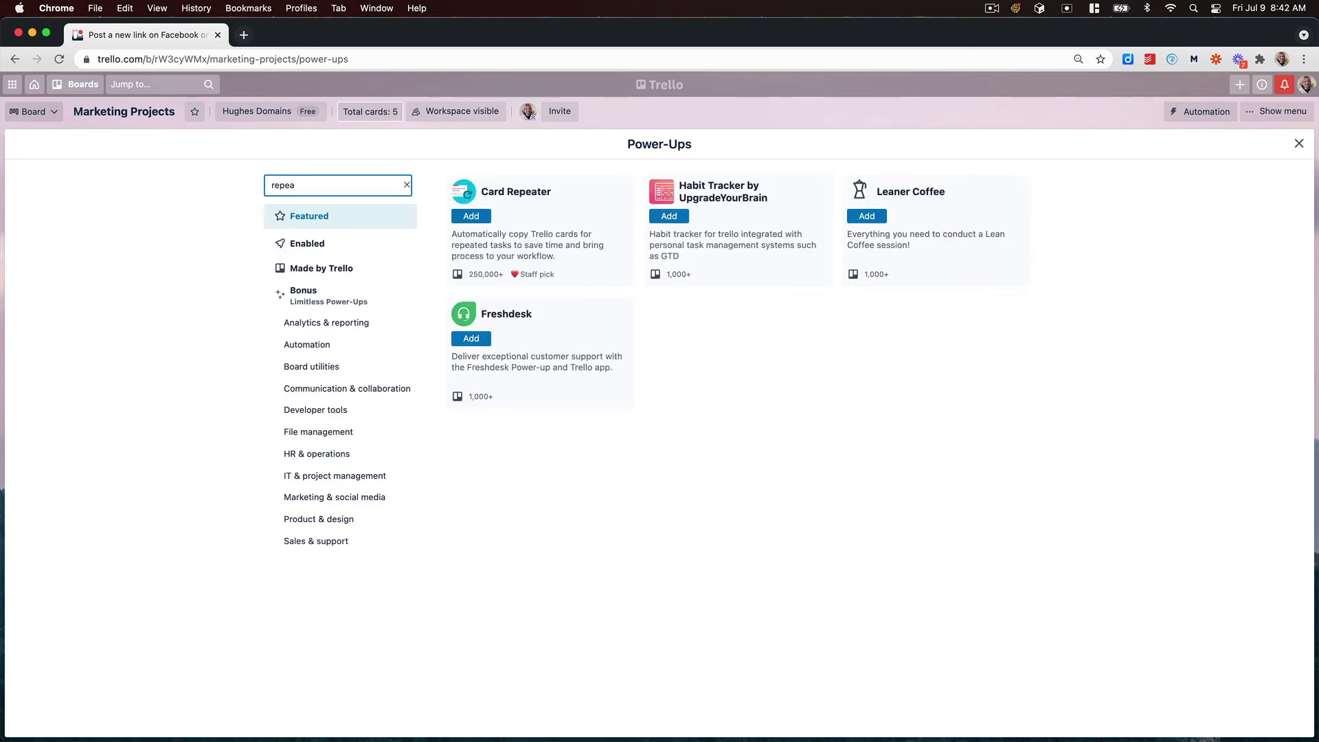
{"action": "left_click", "coordinate": [483, 217]}
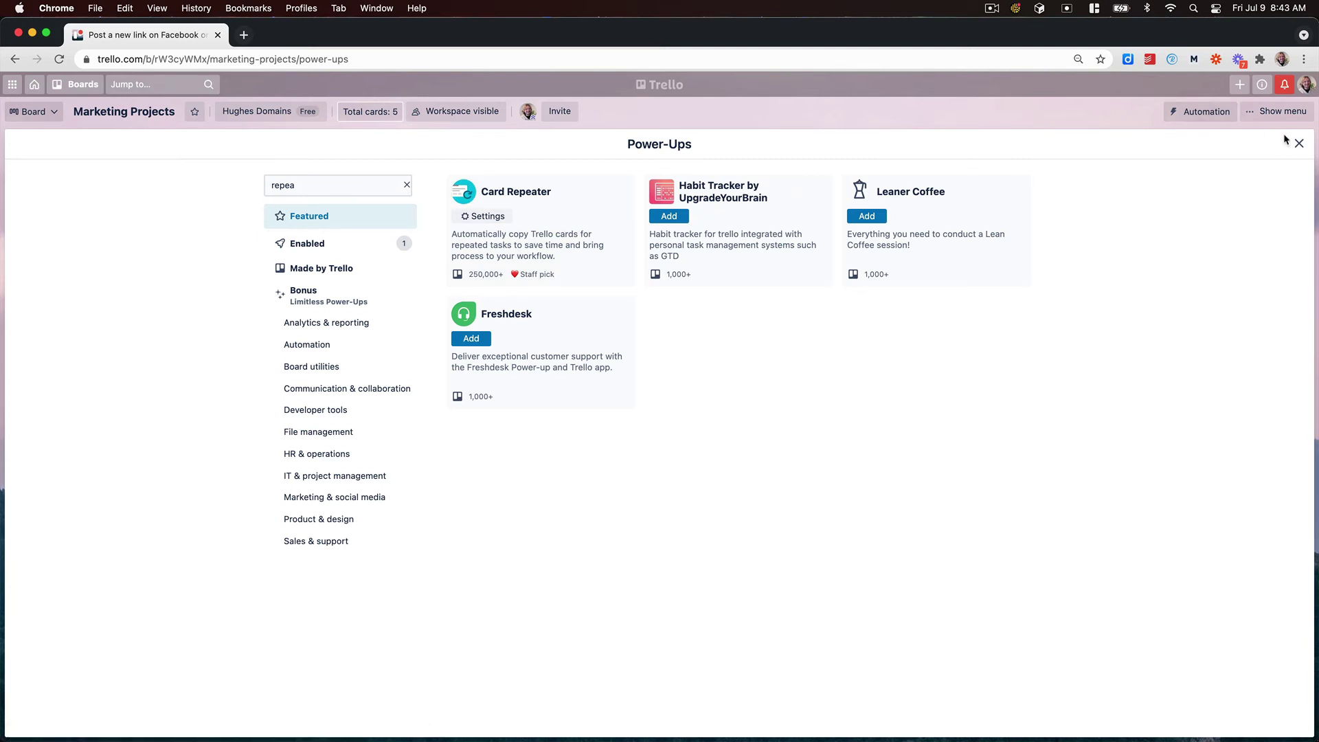
{"action": "left_click", "coordinate": [1304, 147]}
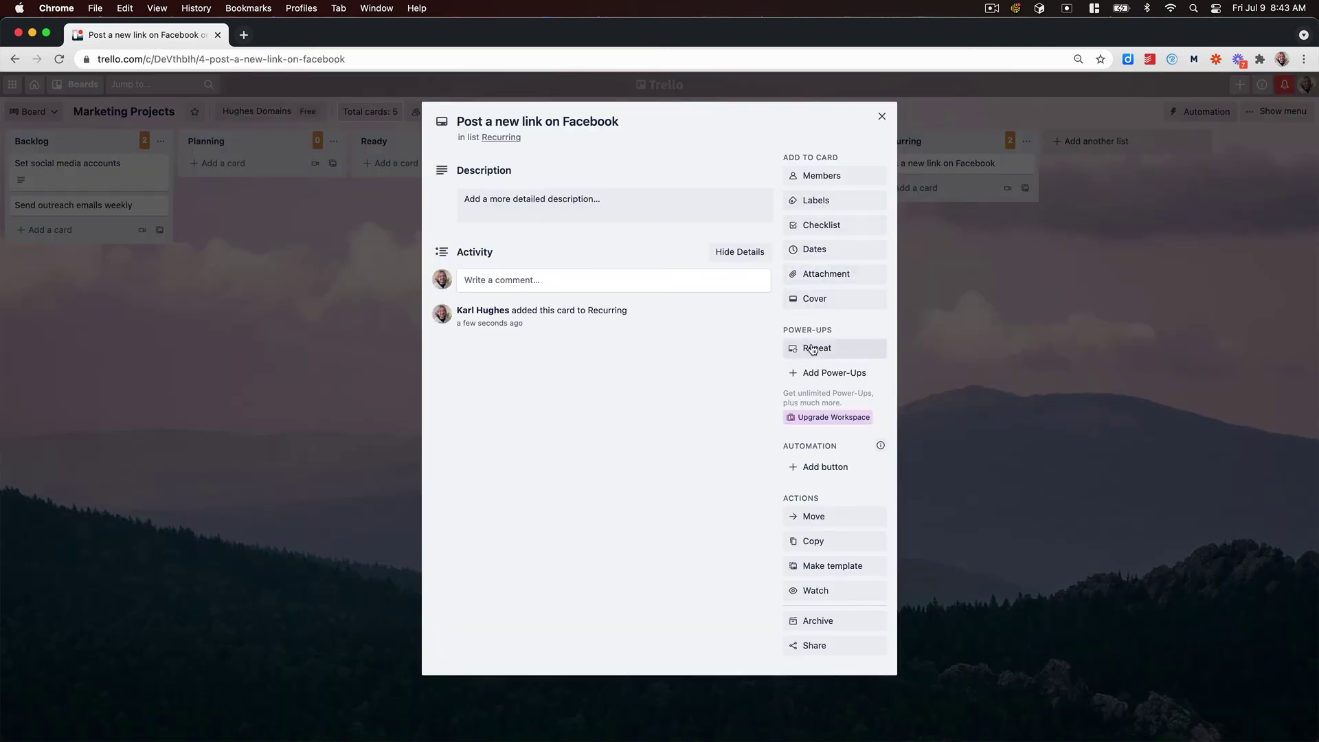
Schedule the card to repeat weekly on Mondays at 7:00 AM, copying into the Ready list
{"action": "left_click", "coordinate": [813, 349]}
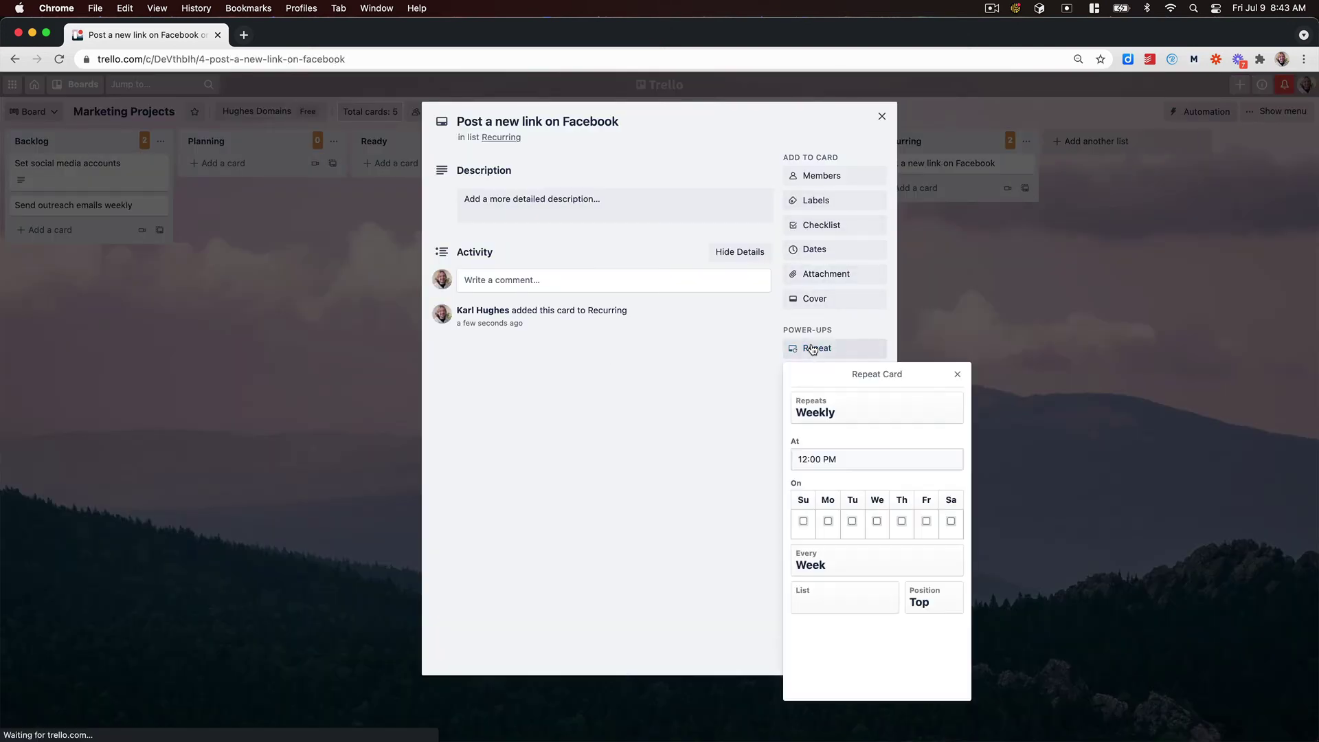
{"action": "left_click", "coordinate": [824, 412]}
{"action": "left_click", "coordinate": [823, 409]}
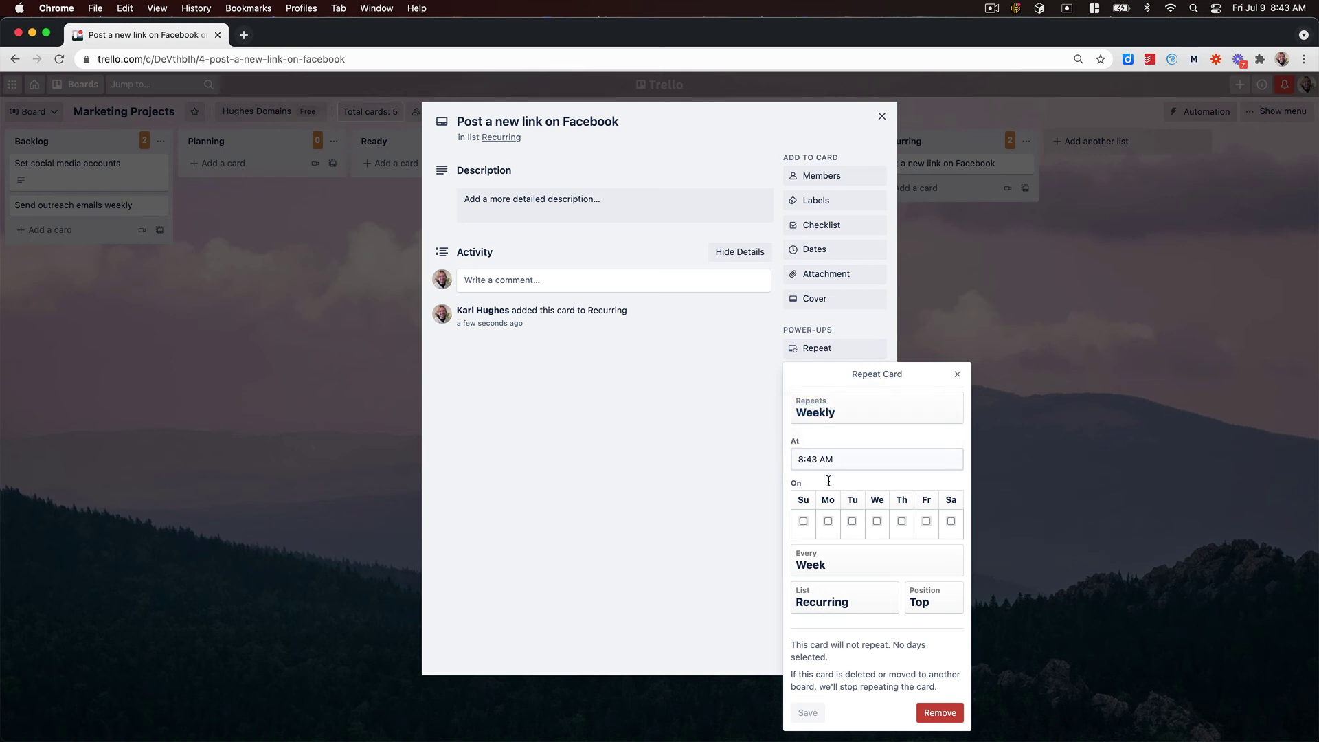
{"action": "left_click", "coordinate": [827, 521]}
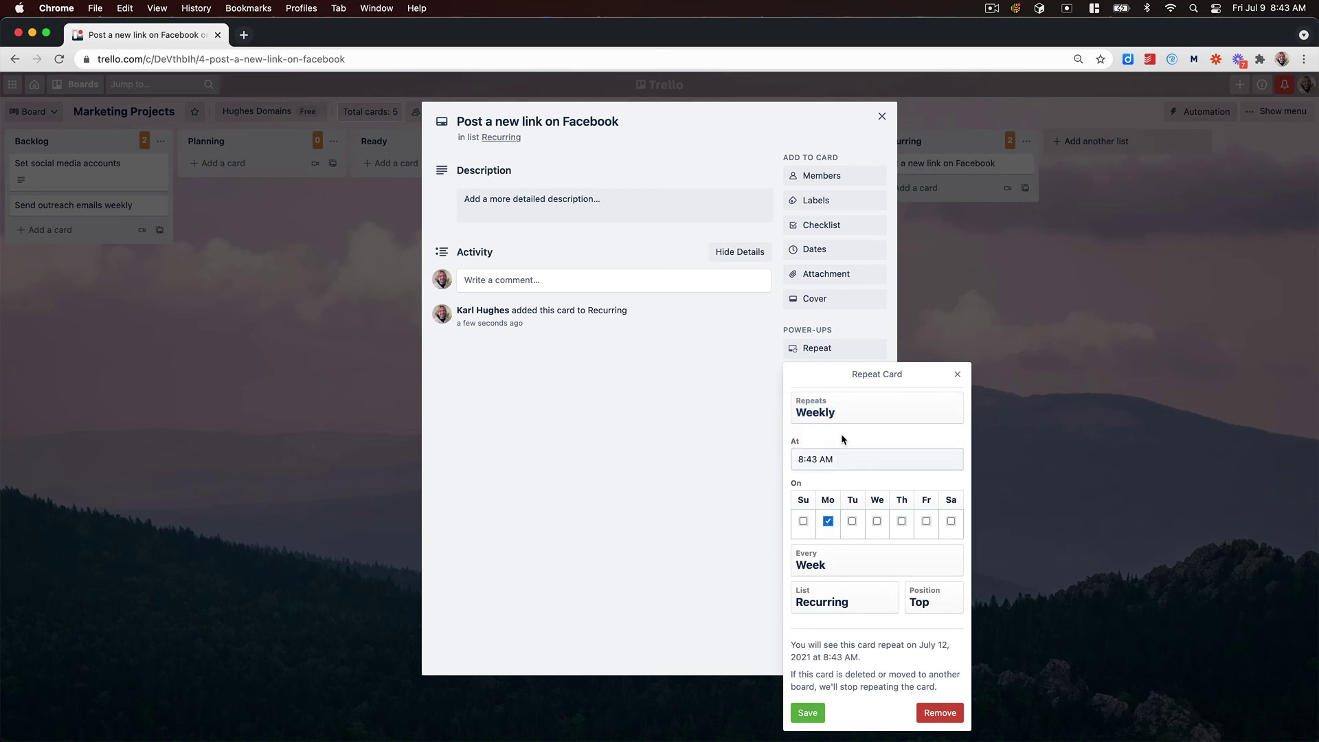
{"action": "left_click", "coordinate": [823, 456]}
{"action": "triple_click", "coordinate": [824, 456]}
{"action": "type", "text": "7am"}
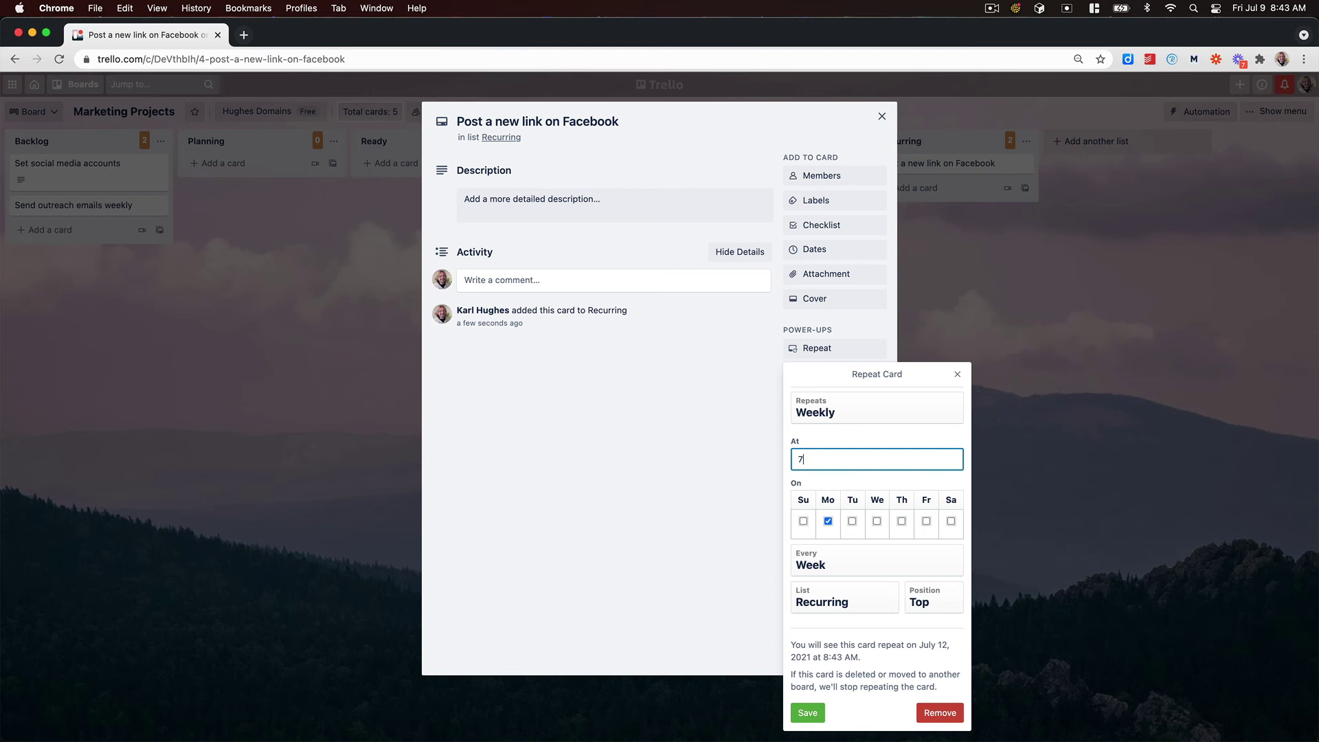
{"action": "left_click", "coordinate": [830, 484]}
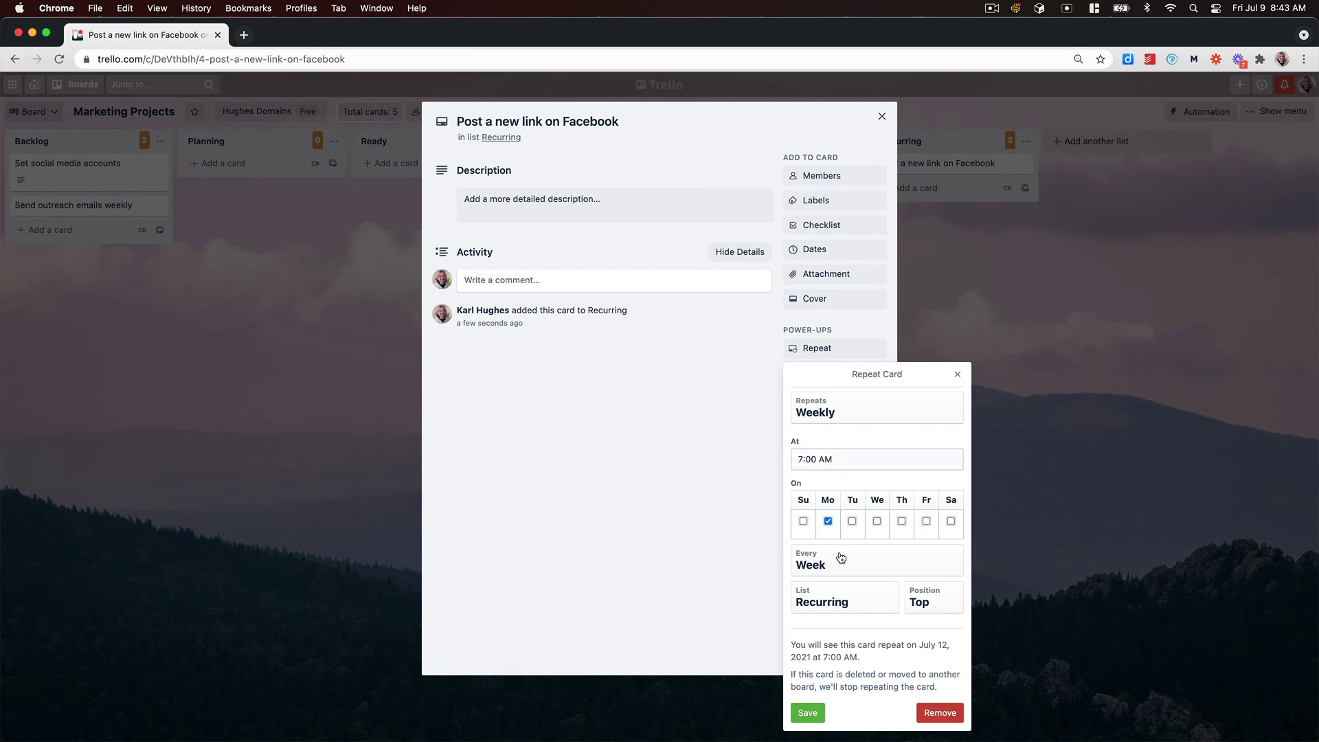
{"action": "left_click", "coordinate": [846, 601]}
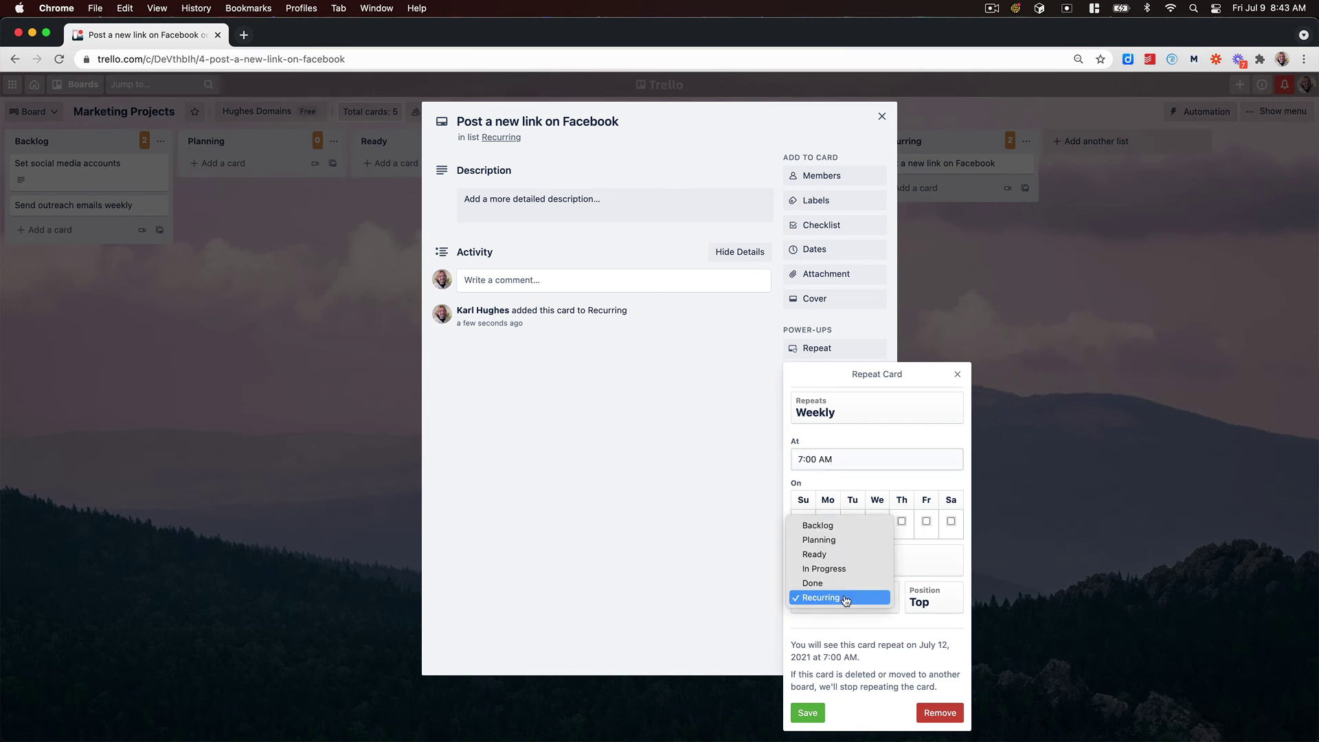
{"action": "left_click", "coordinate": [828, 555]}
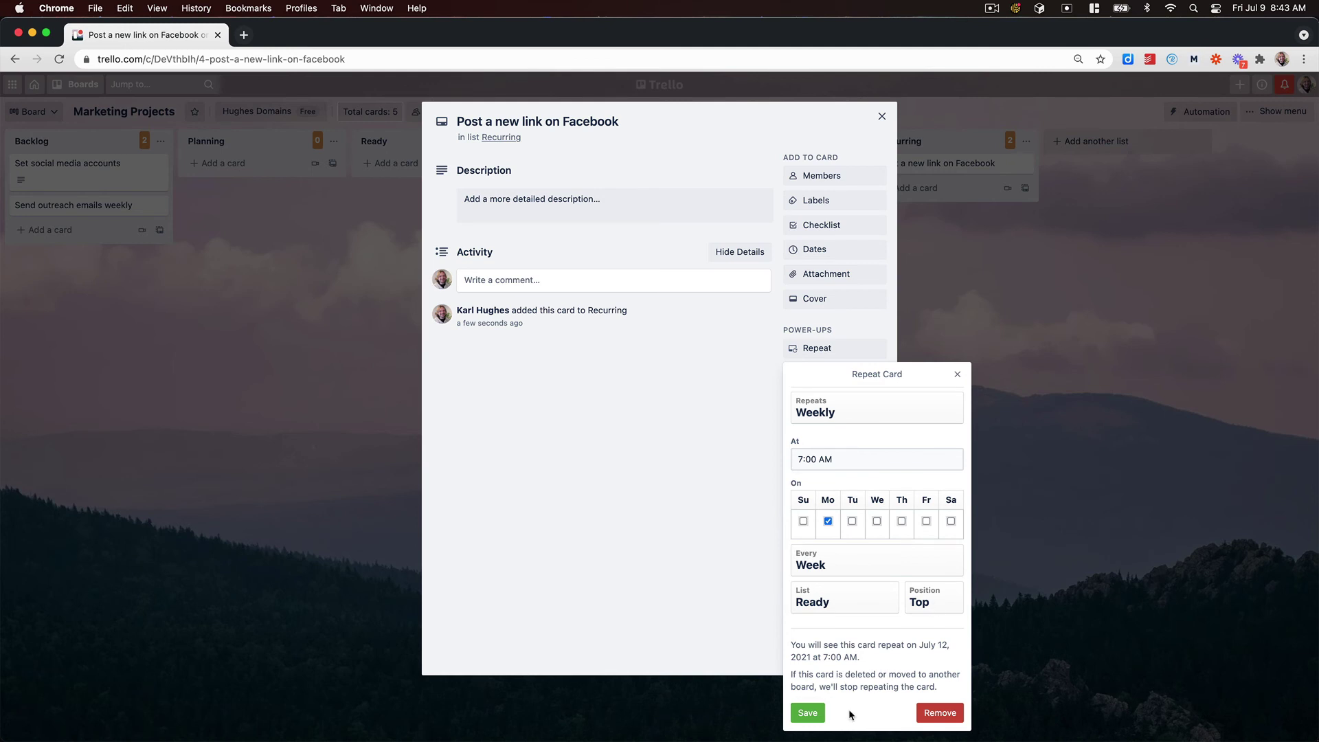
{"action": "left_click", "coordinate": [809, 712]}
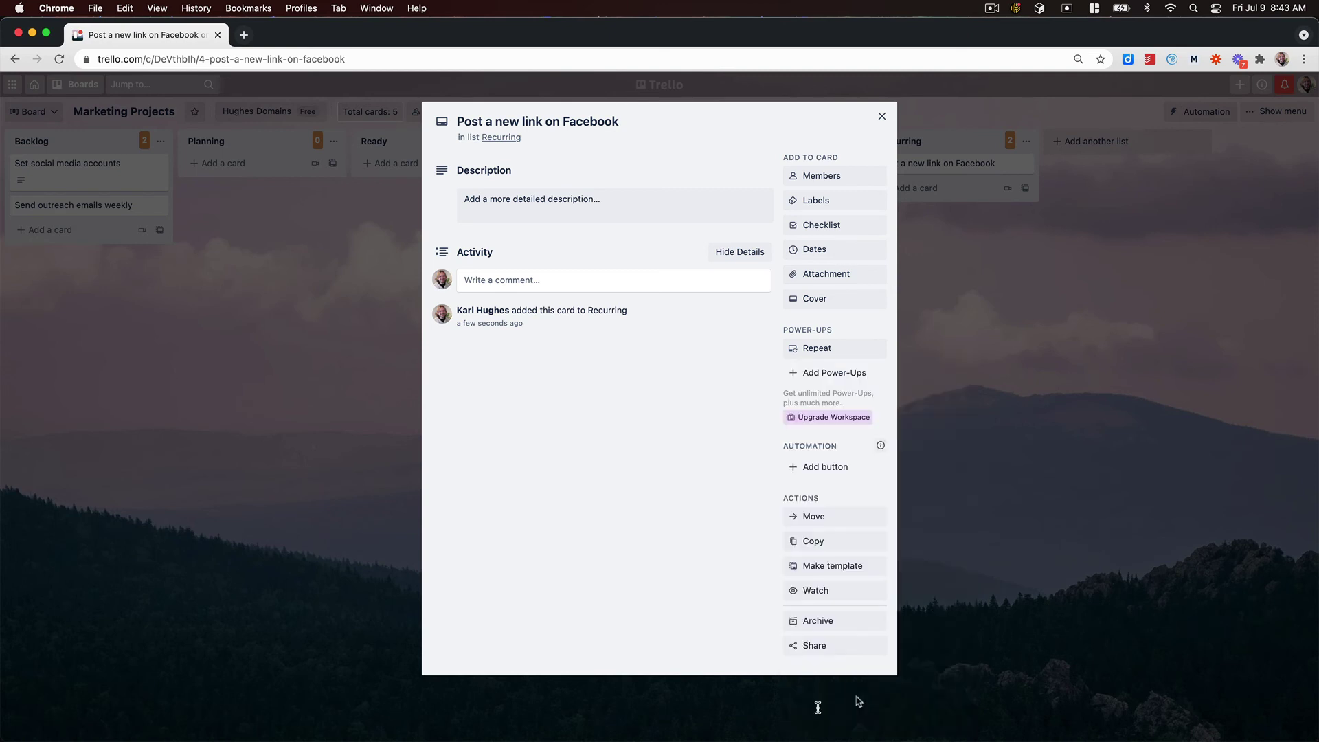
Close the Post a new link on Facebook card to return to the board
{"action": "left_click", "coordinate": [971, 332]}
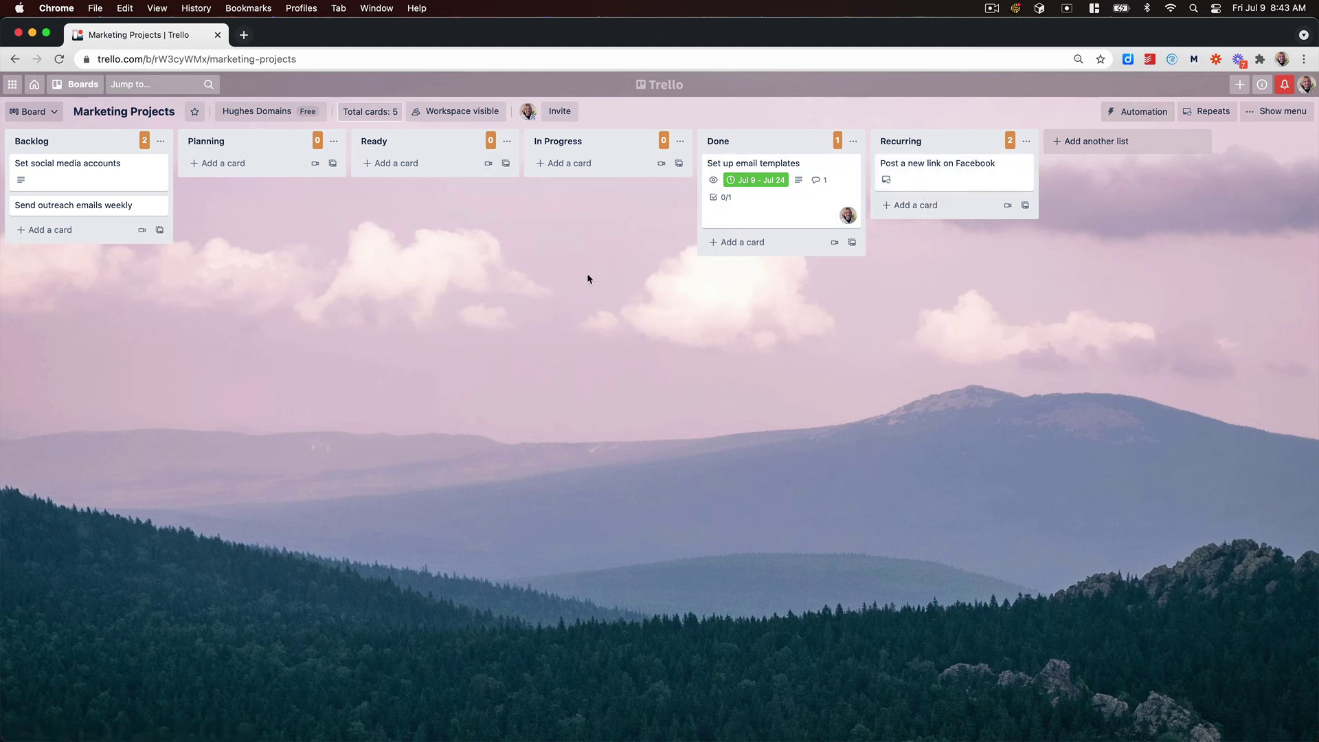
Open the Set social media accounts card and look over its label list
{"action": "left_click", "coordinate": [130, 183]}
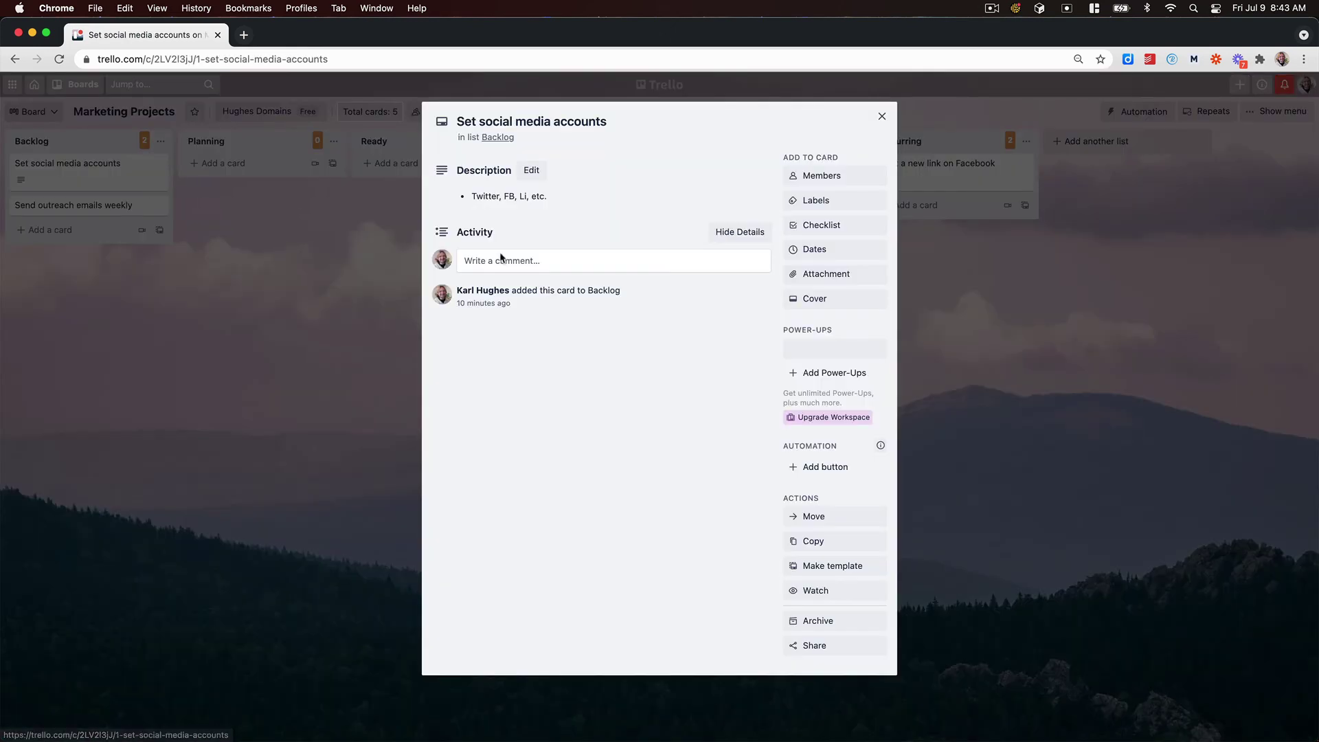
{"action": "left_click", "coordinate": [803, 202]}
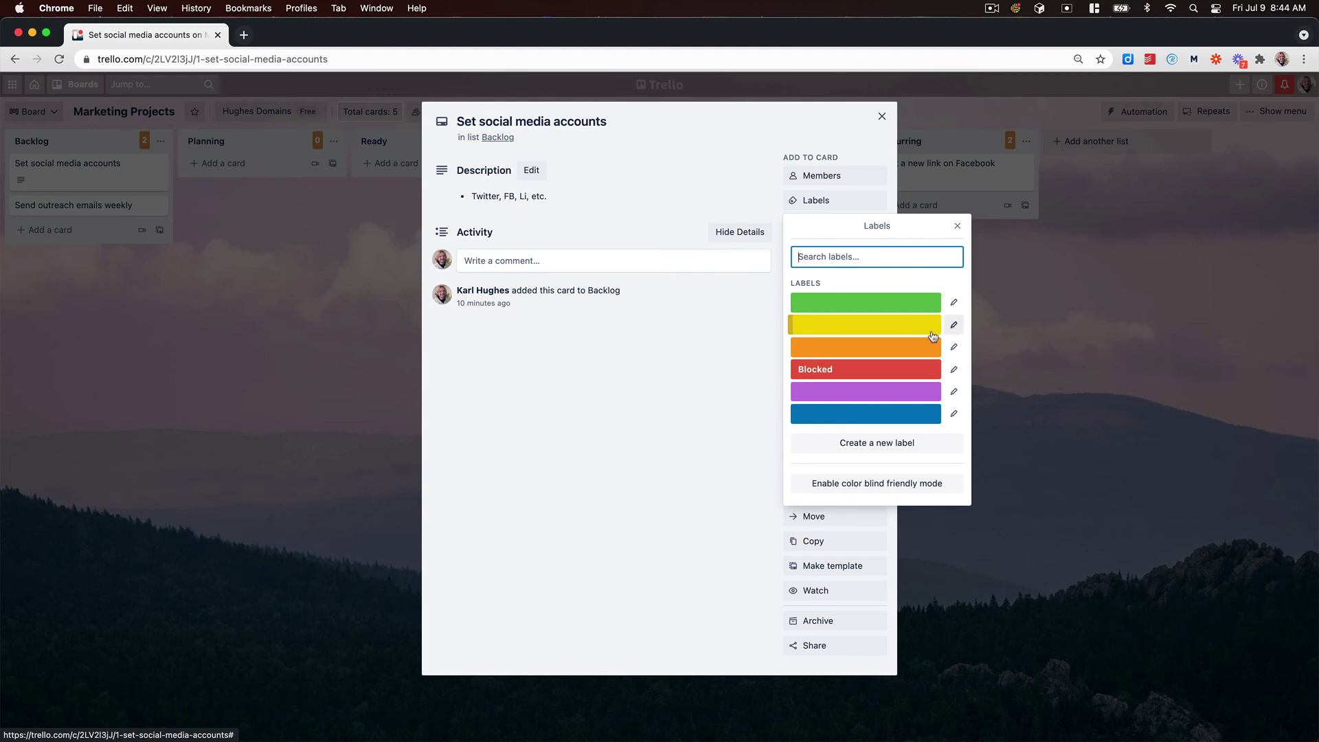
{"action": "left_click", "coordinate": [522, 355]}
{"action": "left_click", "coordinate": [375, 339]}
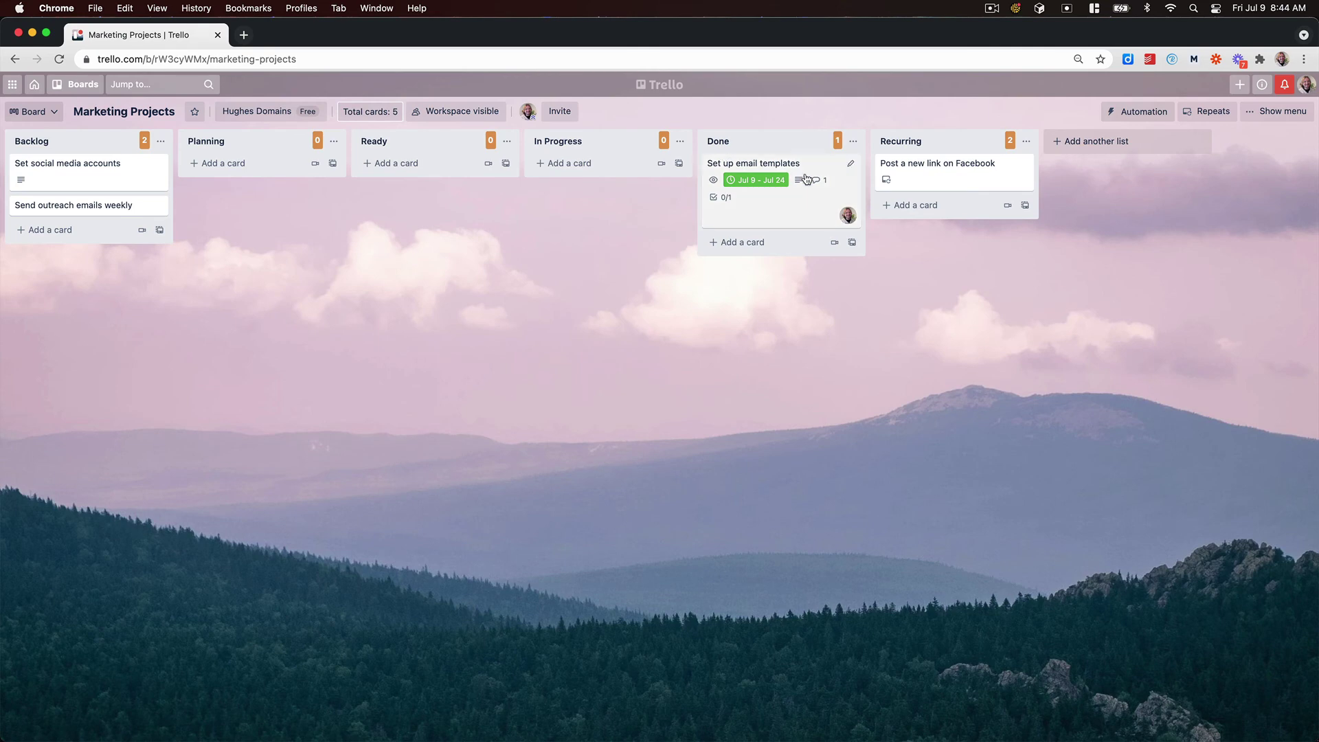
{"action": "left_click", "coordinate": [79, 172]}
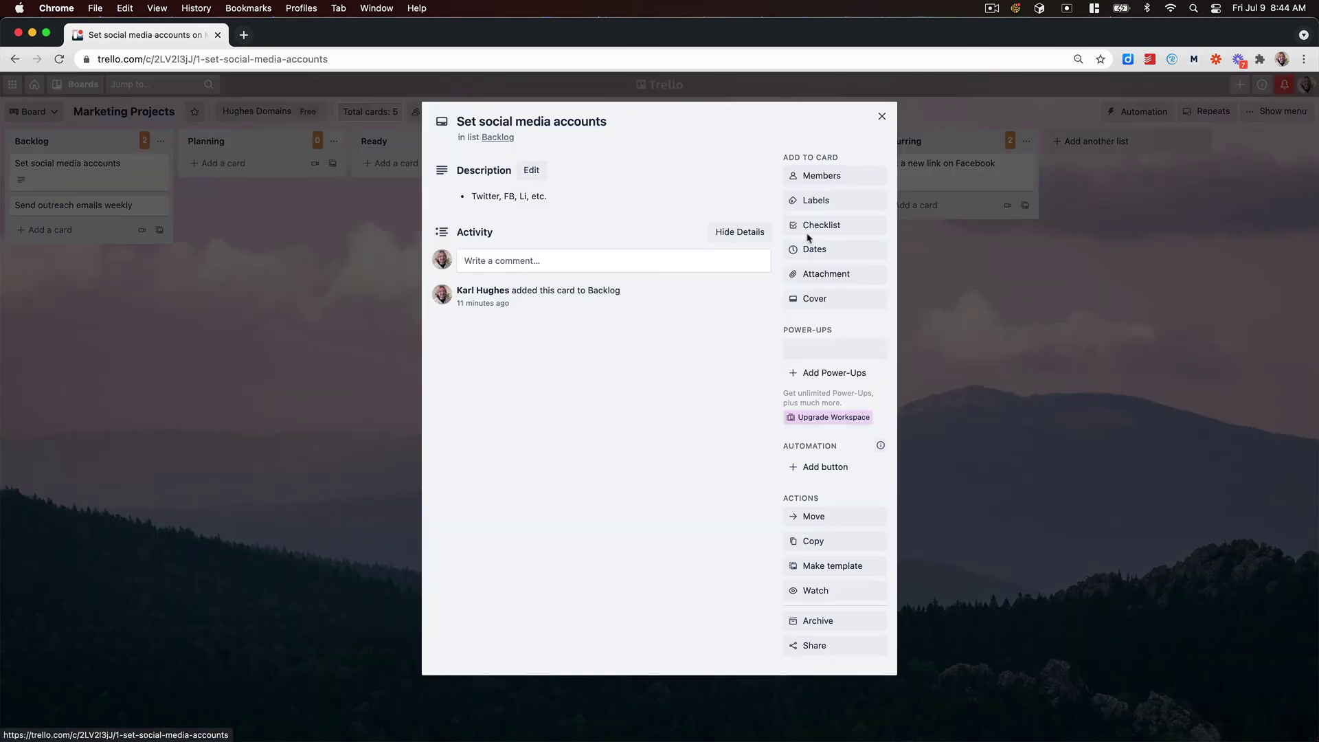
Name the green label 'Social Media' and apply it to Set social media accounts
{"action": "left_click", "coordinate": [850, 203]}
{"action": "left_click", "coordinate": [953, 304]}
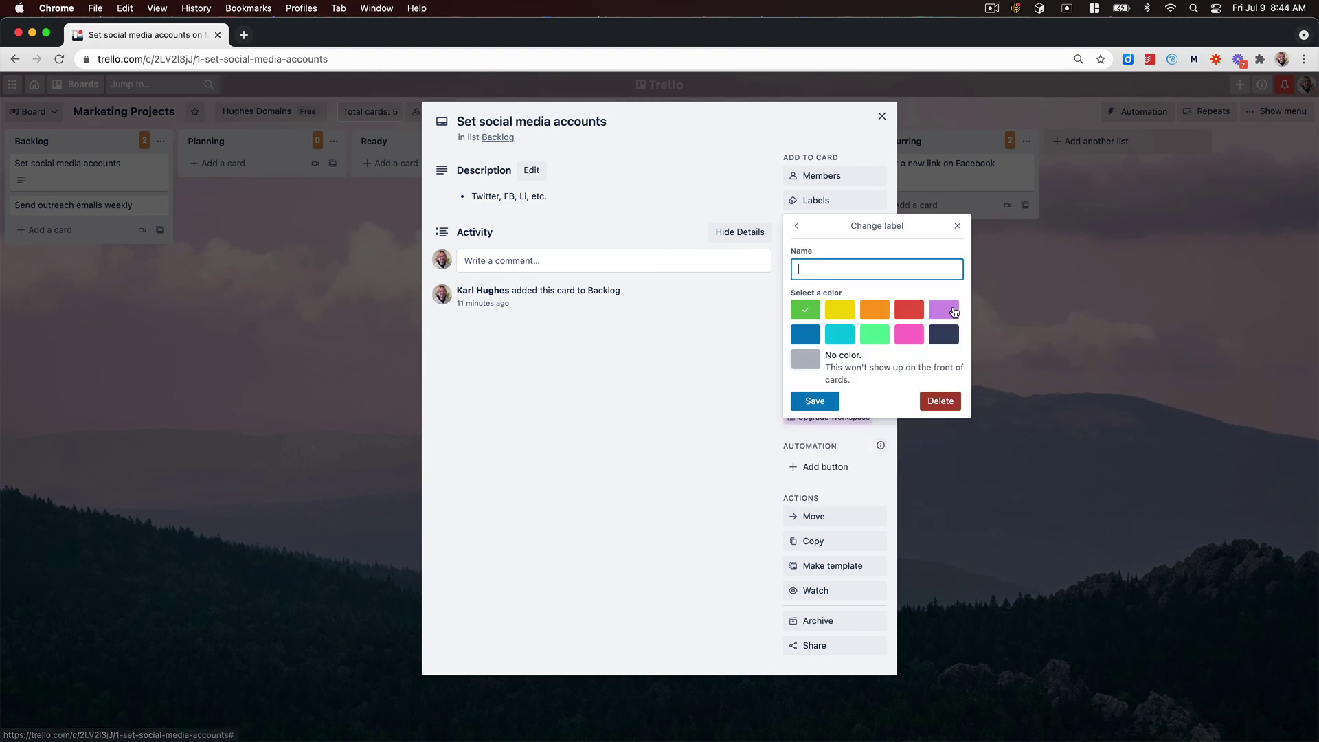
{"action": "type", "text": "Social M"}
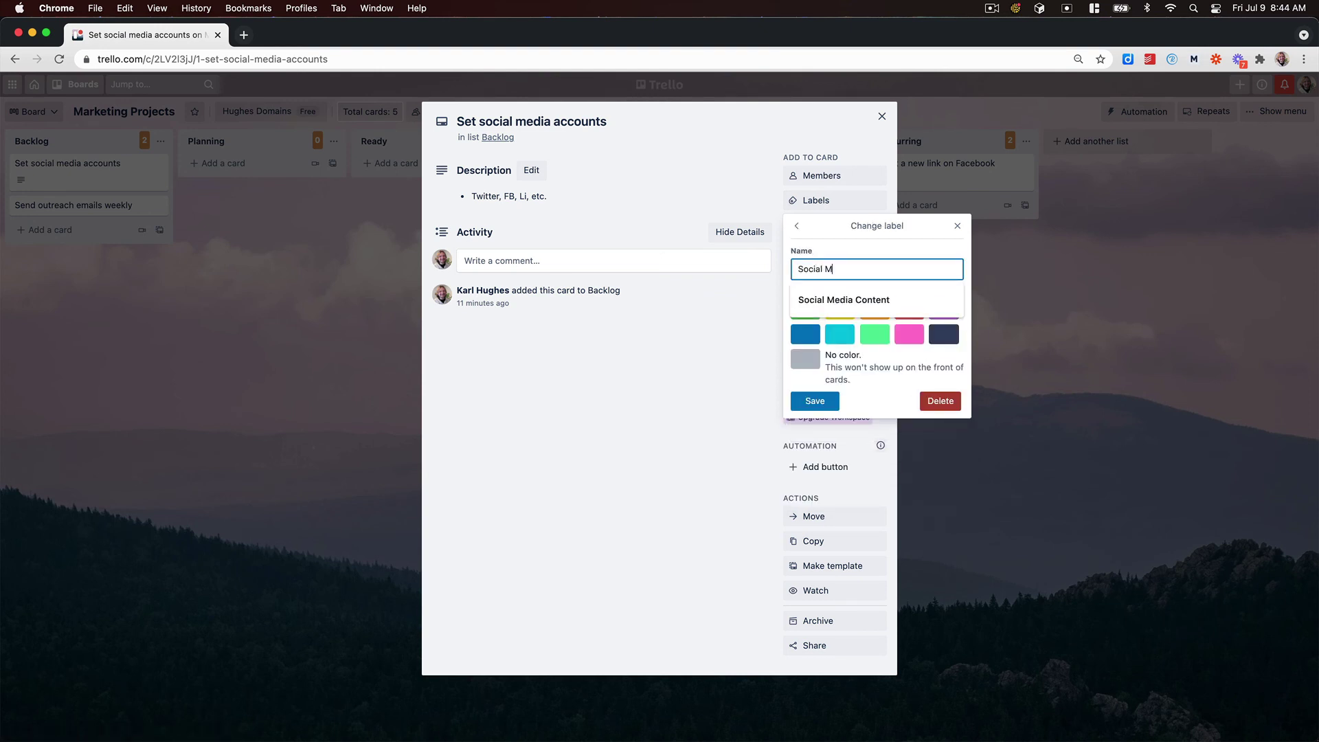
{"action": "type", "text": "edia"}
{"action": "key", "text": "Return"}
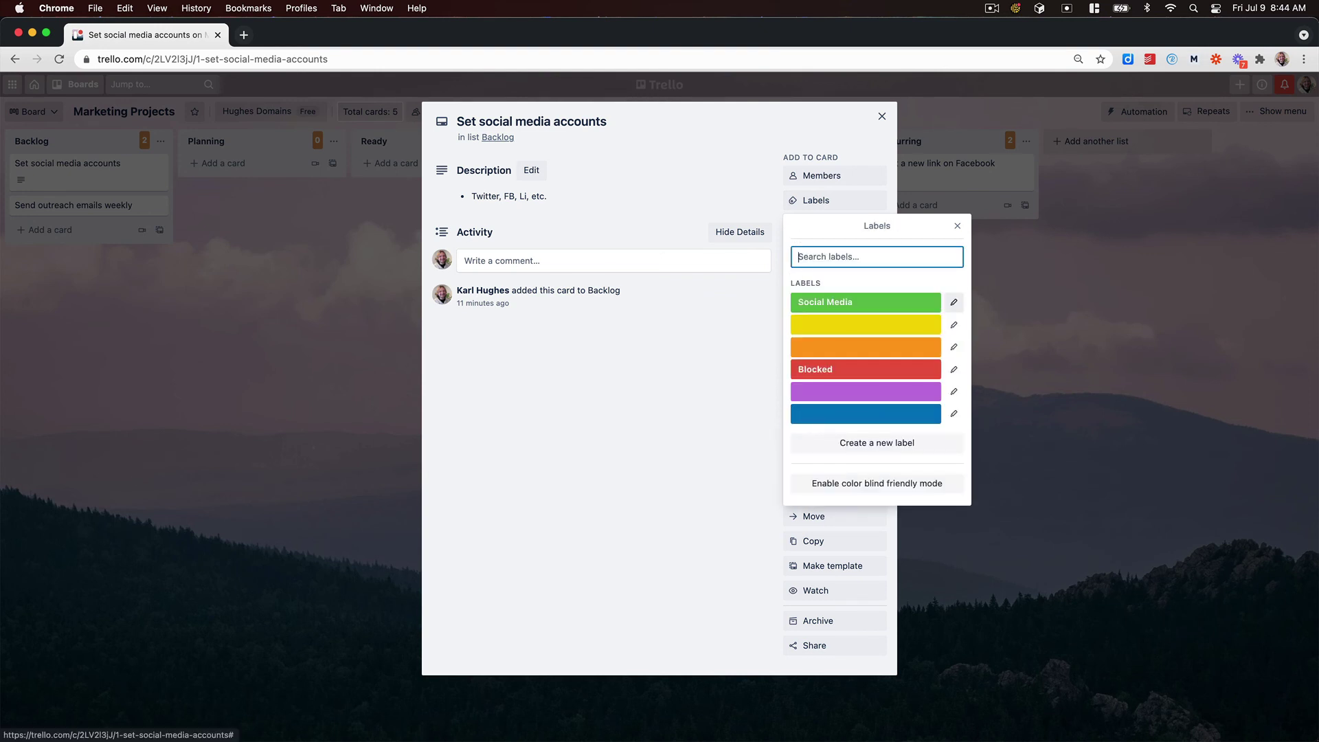
{"action": "left_click", "coordinate": [906, 303]}
{"action": "left_click", "coordinate": [592, 386]}
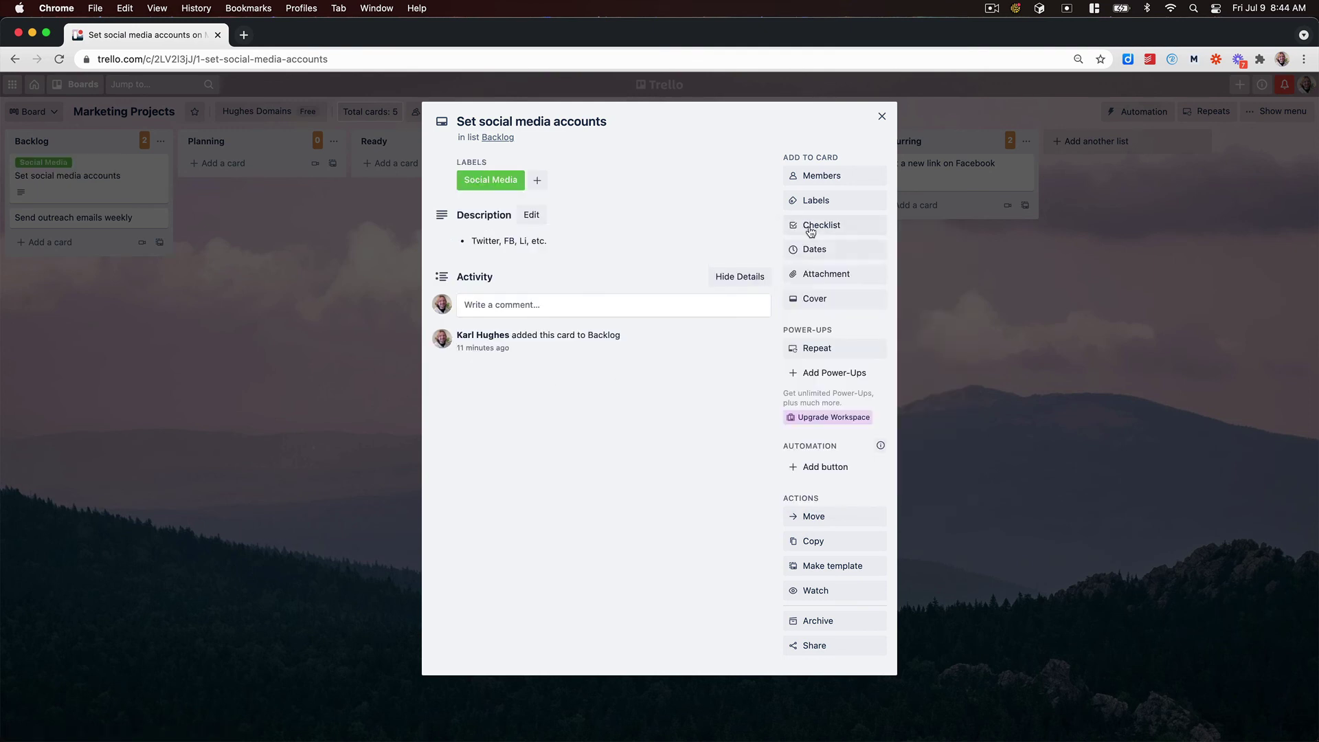
{"action": "left_click", "coordinate": [10, 268]}
In Send outreach emails weekly, rename the yellow label to 'Email'
{"action": "left_click", "coordinate": [72, 218]}
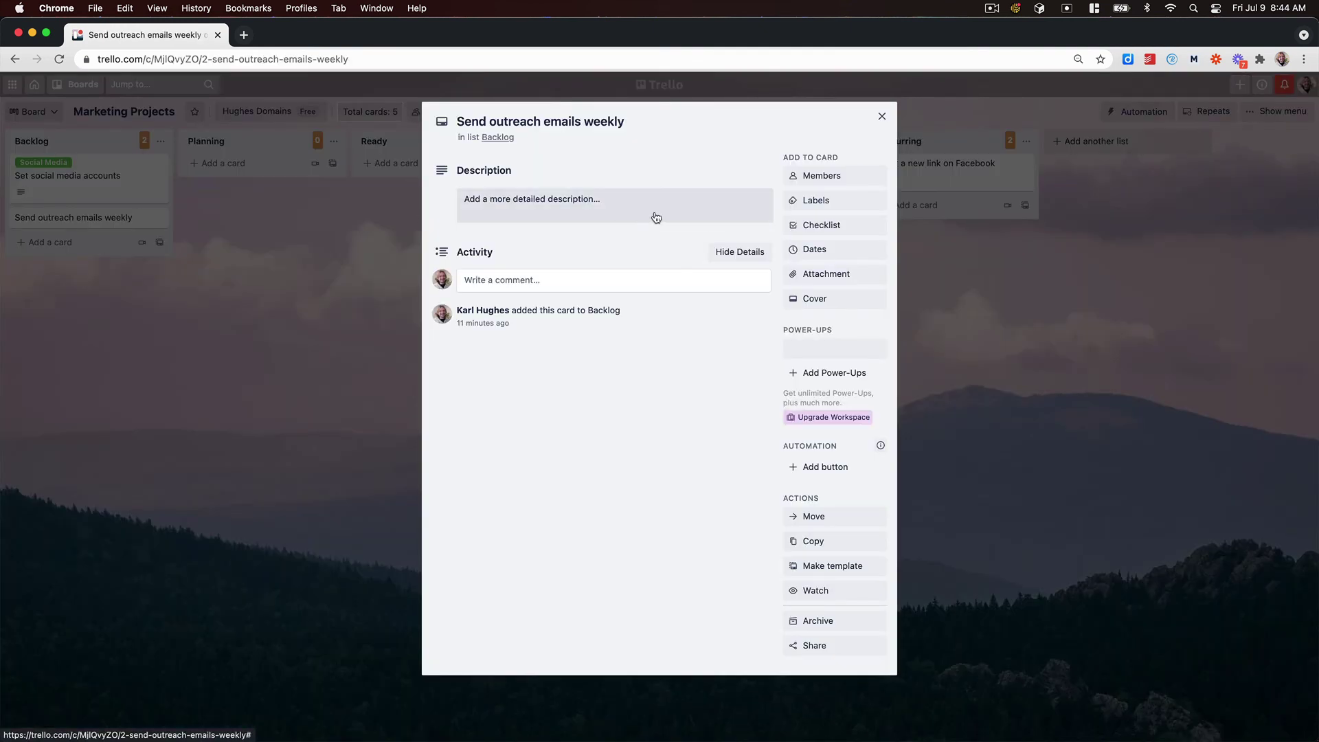
{"action": "left_click", "coordinate": [797, 203]}
{"action": "left_click", "coordinate": [958, 328]}
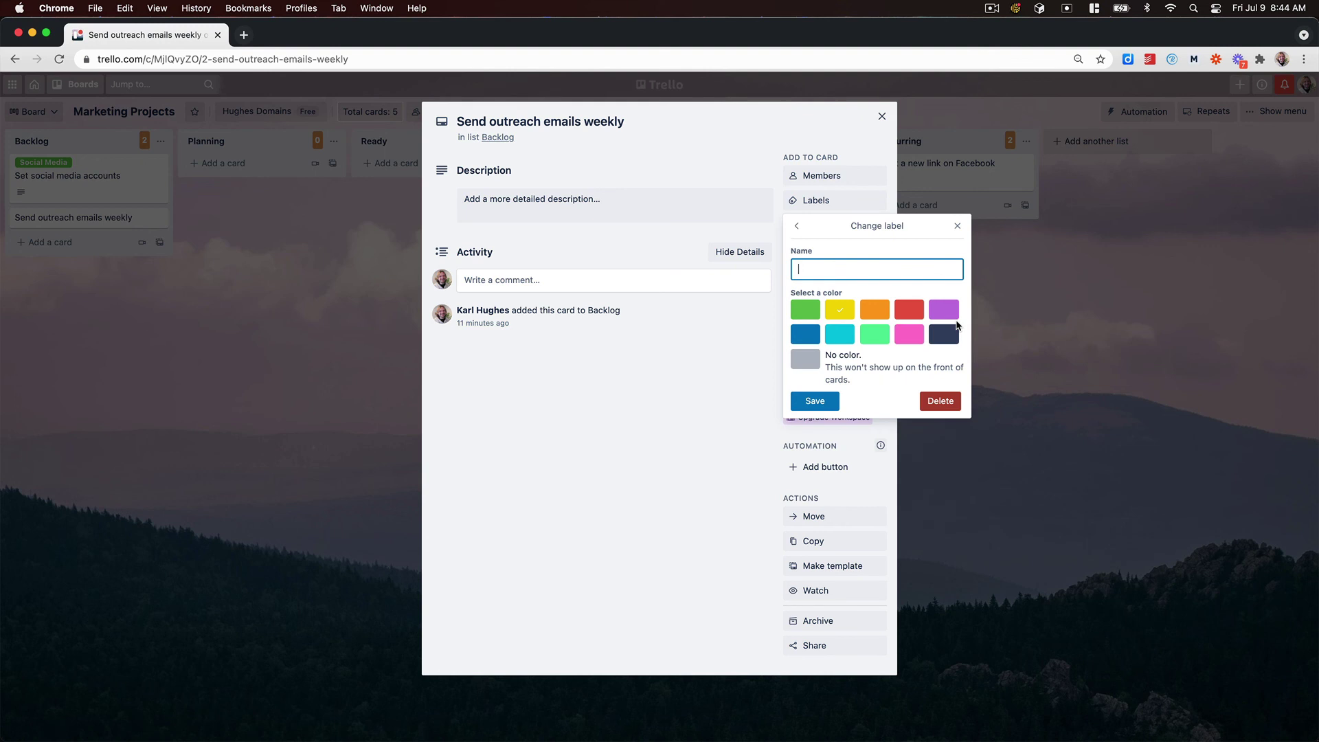
{"action": "type", "text": "Email"}
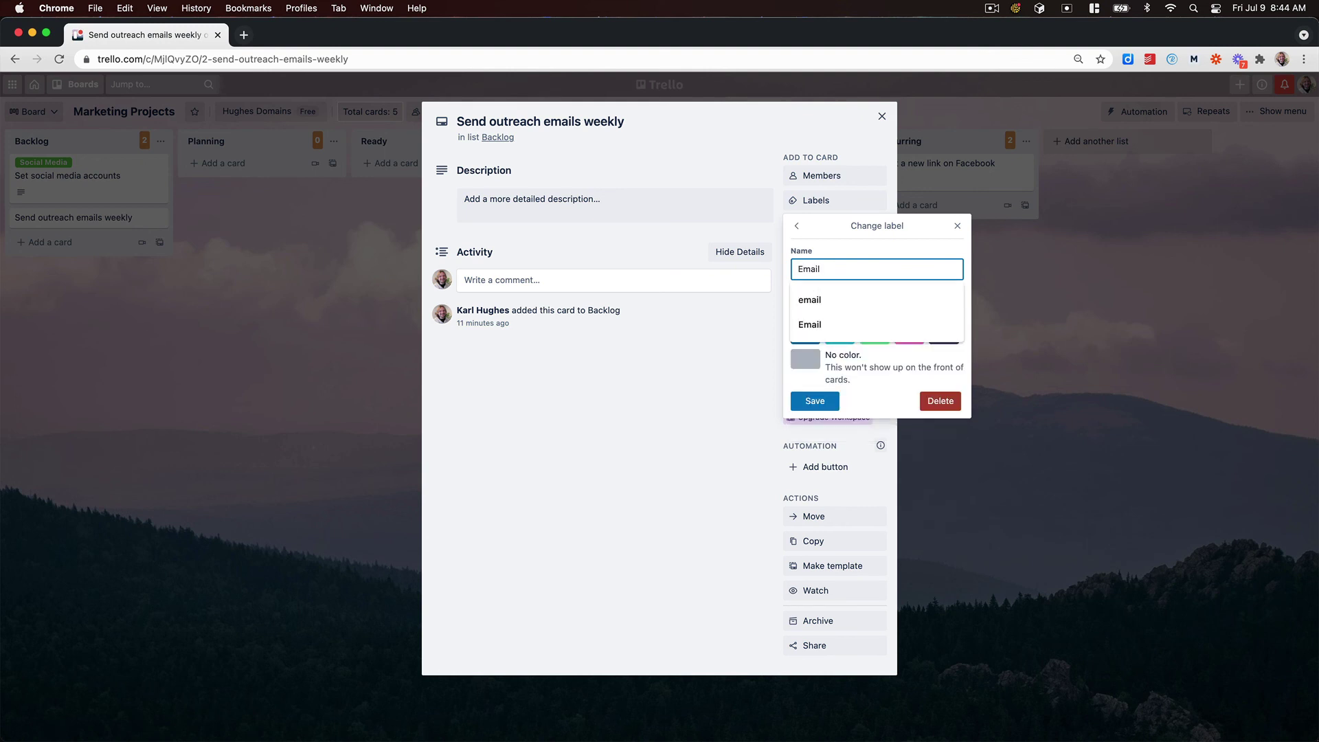
{"action": "left_click", "coordinate": [814, 401]}
{"action": "left_click", "coordinate": [688, 393]}
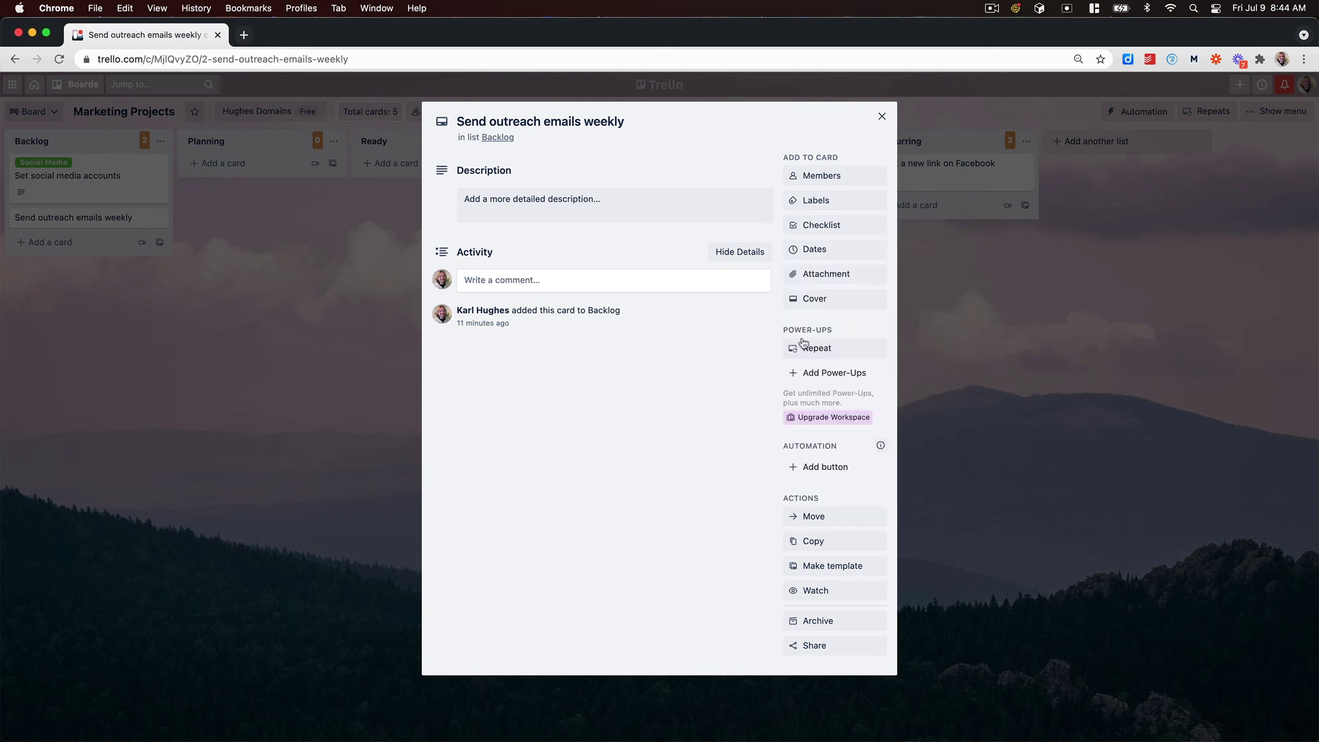
Apply the yellow Email label to Send outreach emails weekly and return to the board
{"action": "left_click", "coordinate": [824, 225]}
{"action": "left_click", "coordinate": [824, 225]}
{"action": "left_click", "coordinate": [821, 200]}
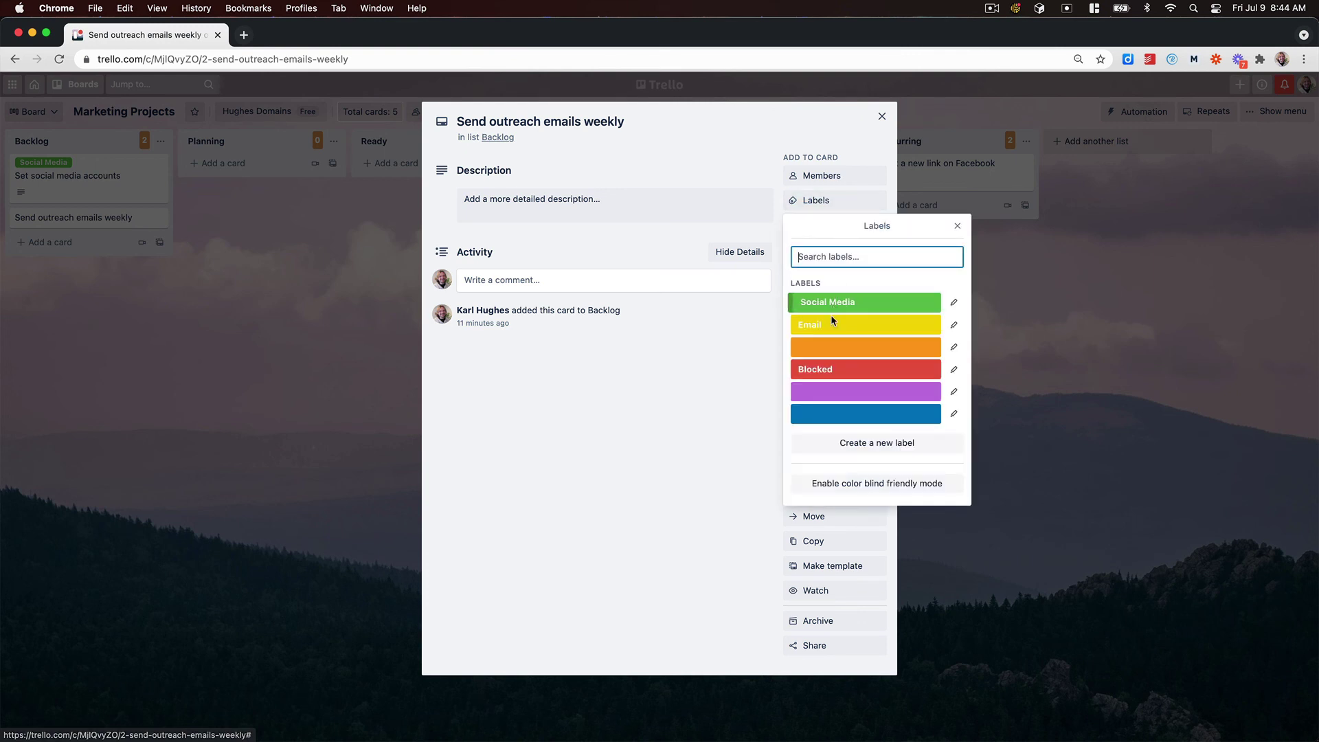
{"action": "left_click", "coordinate": [832, 319]}
{"action": "left_click", "coordinate": [659, 328]}
{"action": "left_click", "coordinate": [618, 405]}
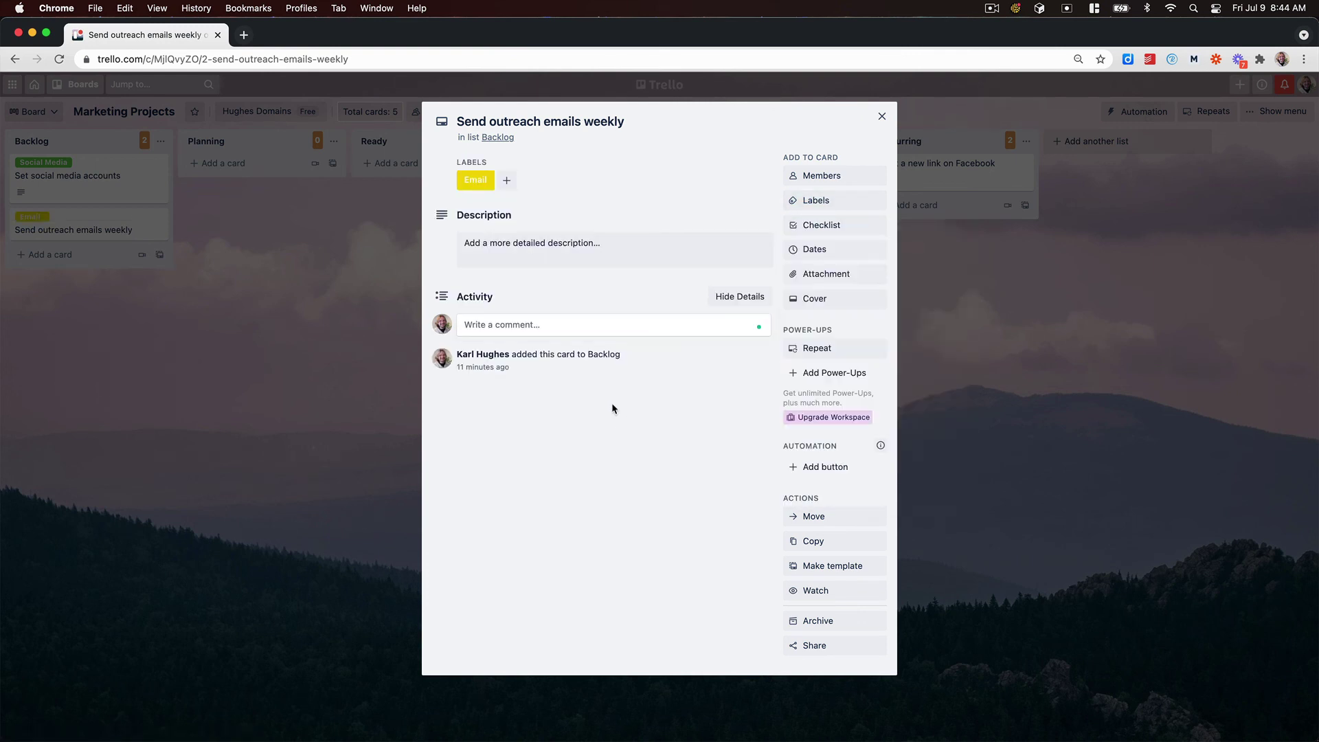
{"action": "left_click", "coordinate": [367, 280]}
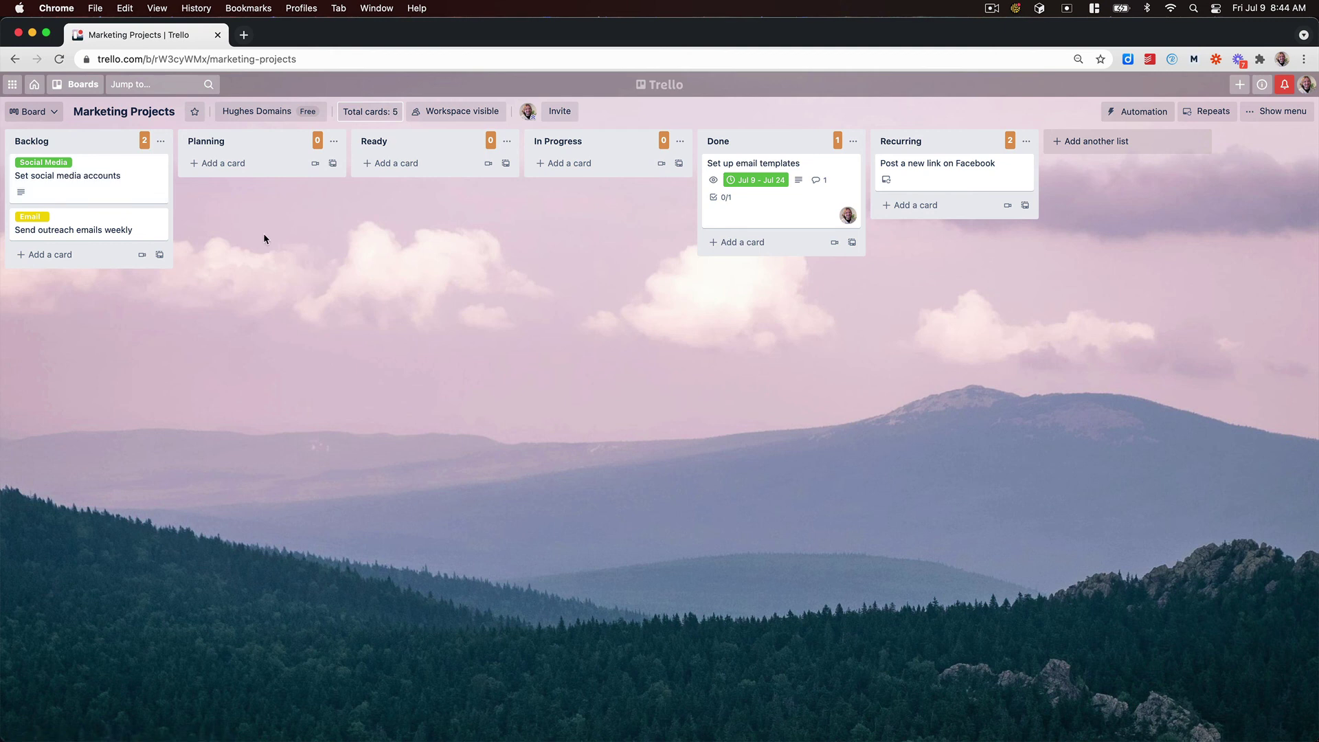
Name the orange label 'ASAP' and tag Set social media accounts with it
{"action": "left_click", "coordinate": [103, 199]}
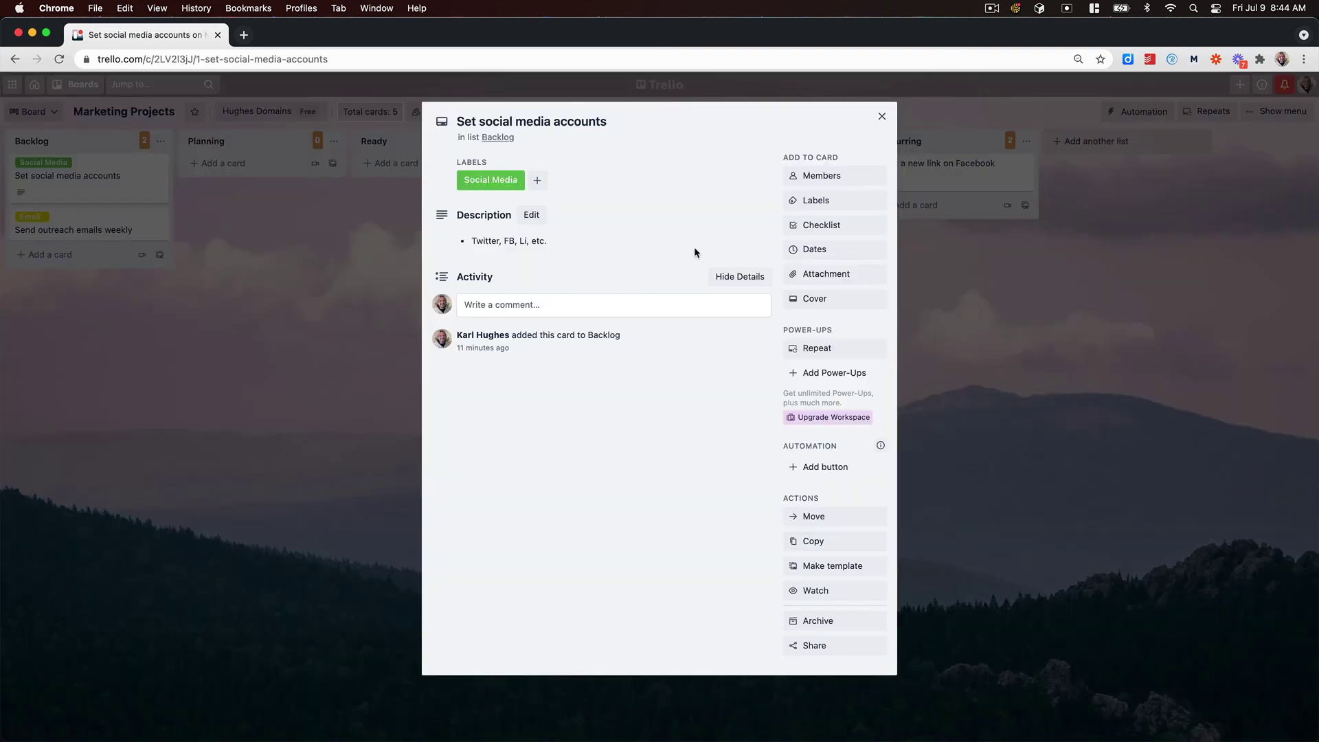
{"action": "left_click", "coordinate": [811, 202]}
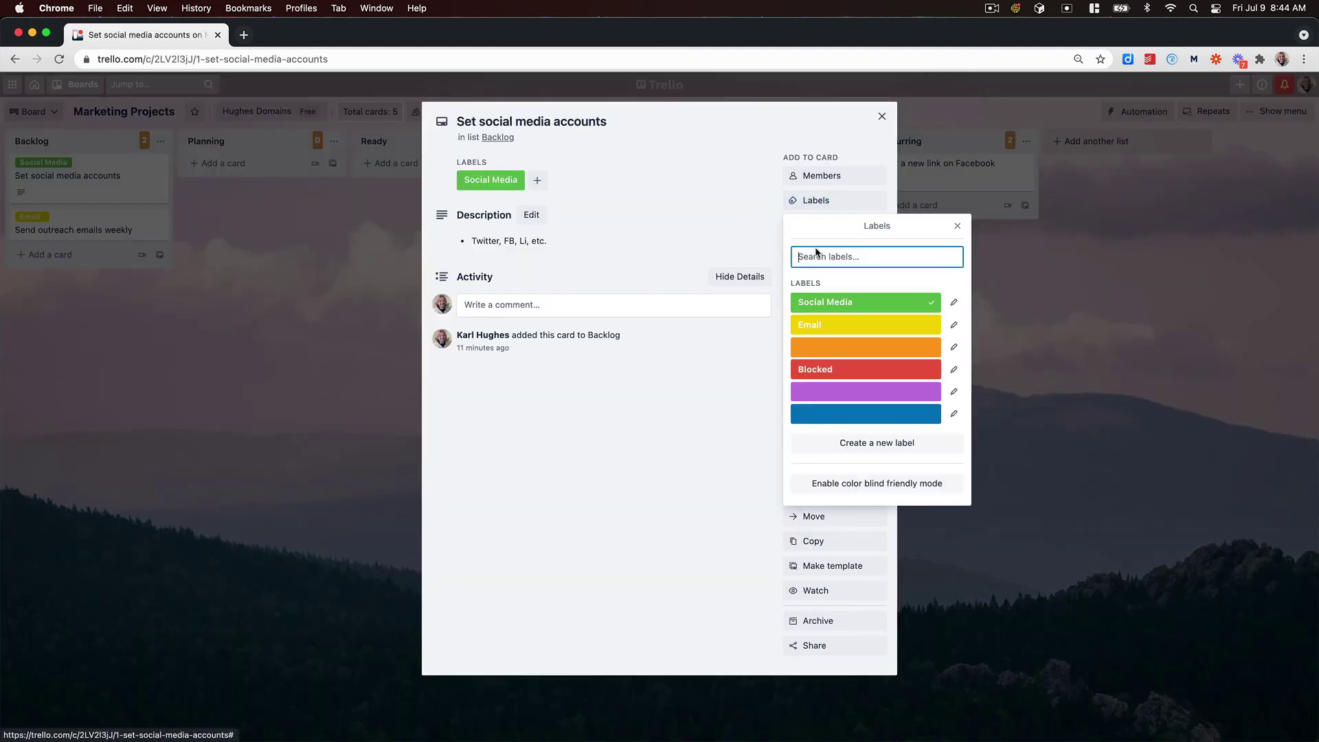
{"action": "left_click", "coordinate": [953, 347]}
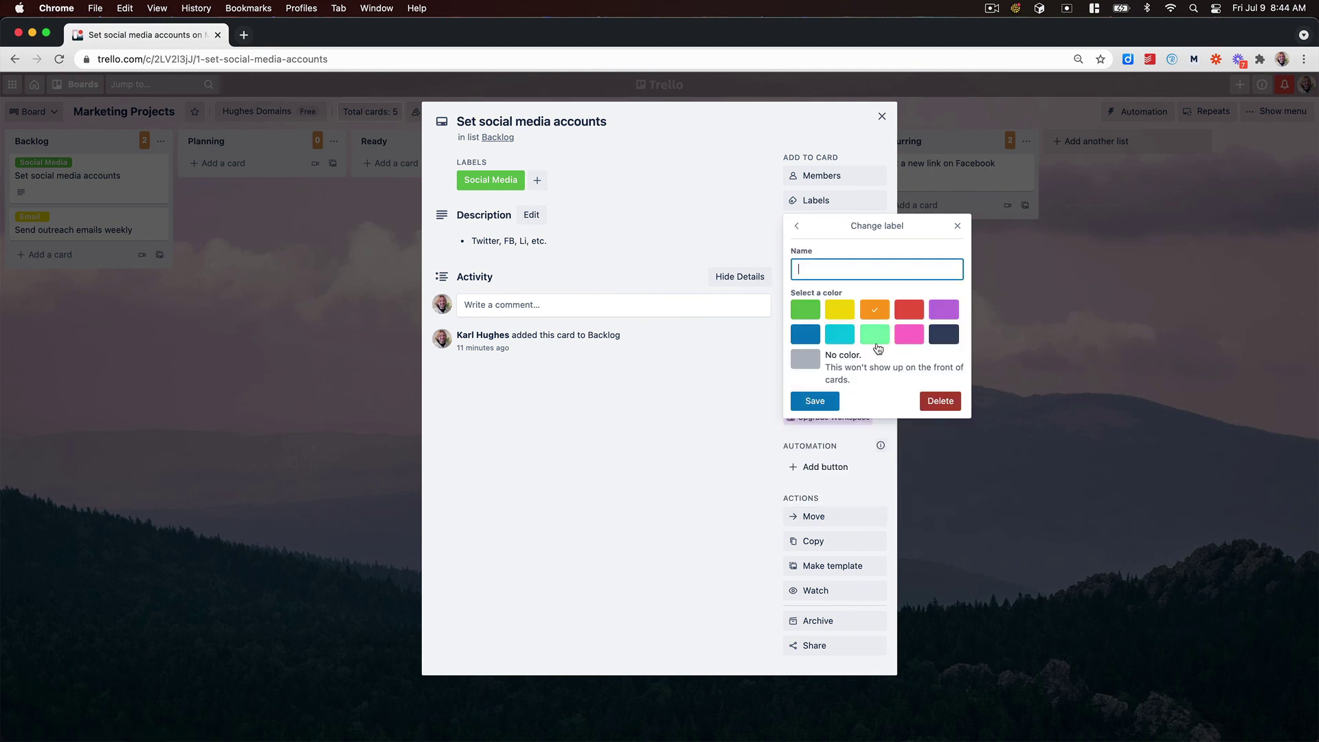
{"action": "type", "text": "ASAP"}
{"action": "left_click", "coordinate": [815, 400]}
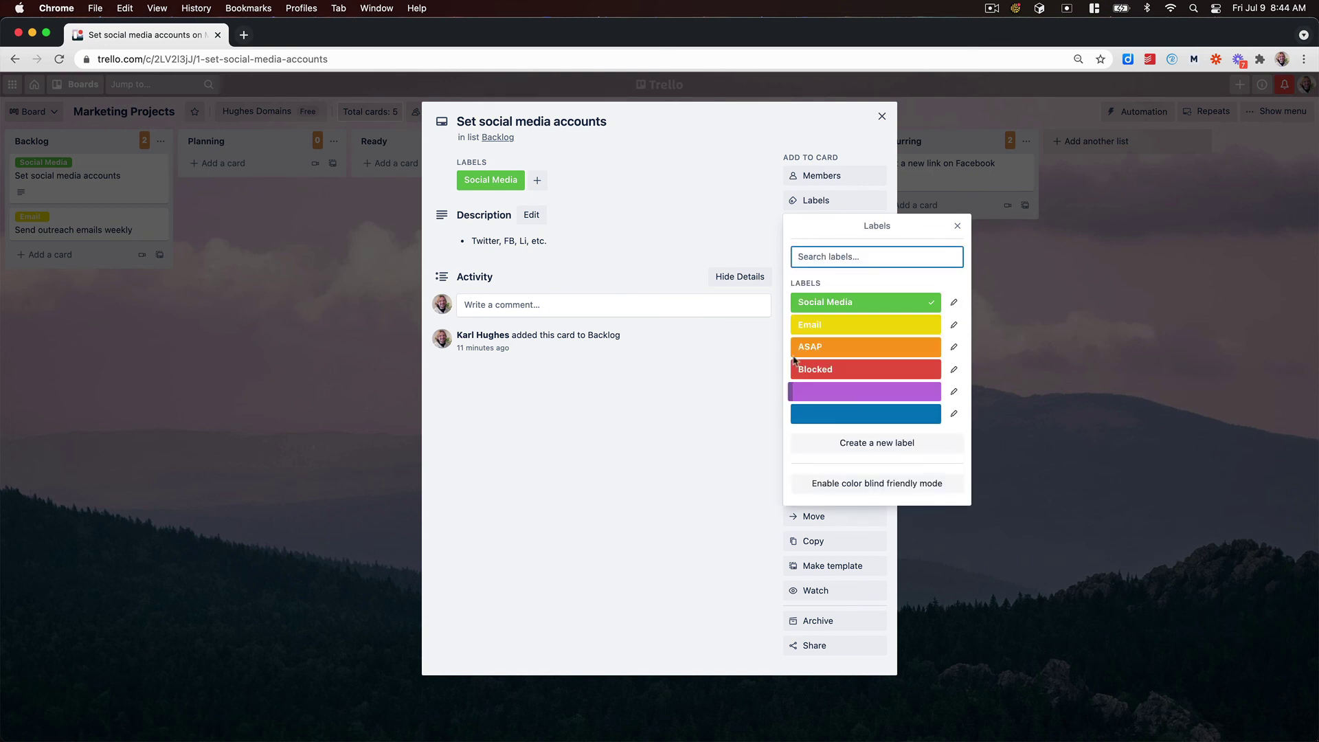
{"action": "left_click", "coordinate": [859, 346]}
{"action": "left_click", "coordinate": [206, 223]}
{"action": "left_click", "coordinate": [164, 190]}
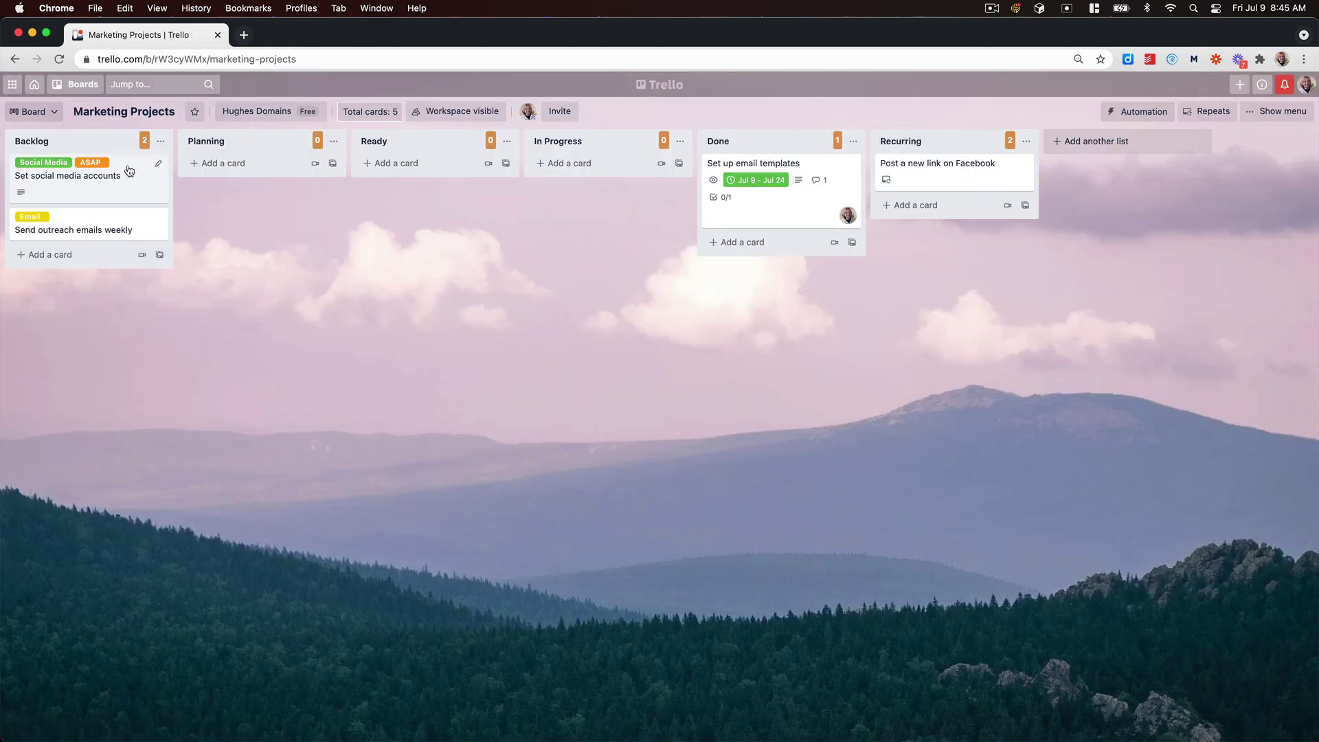
Drag Set social media accounts from Backlog into the Ready list
{"action": "left_click_drag", "start_coordinate": [125, 175], "coordinate": [474, 187]}
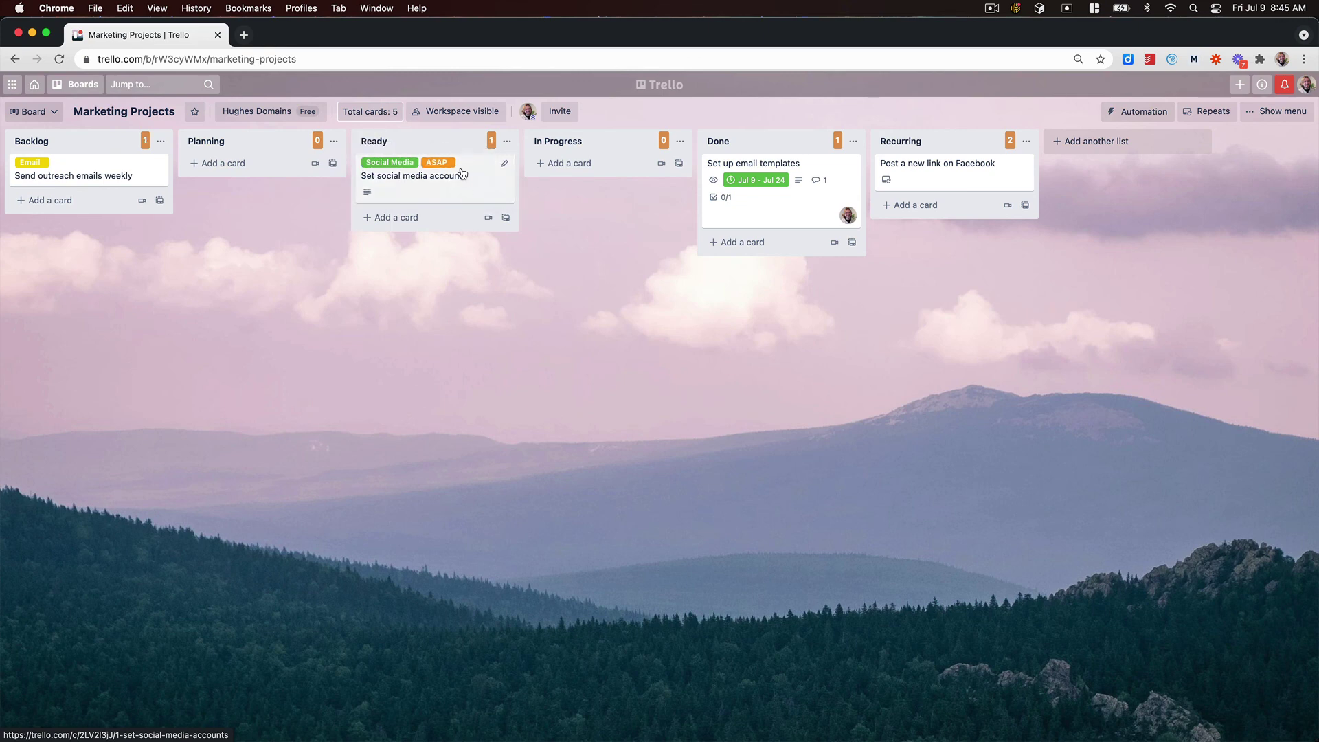